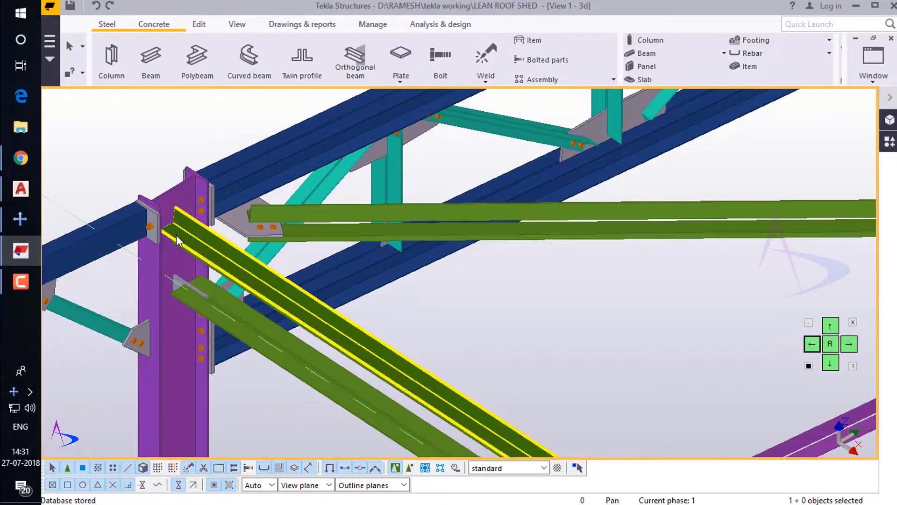
{"action": "scroll", "coordinate": [175, 235], "scroll_direction": "up", "scroll_amount": 2}
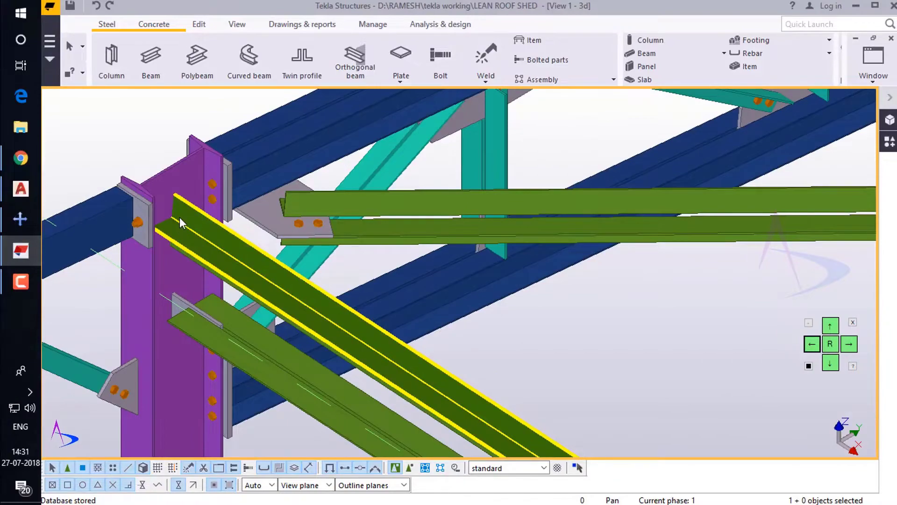
{"action": "middle_click_drag", "start_coordinate": [256, 260], "coordinate": [202, 210], "text": "ctrl"}
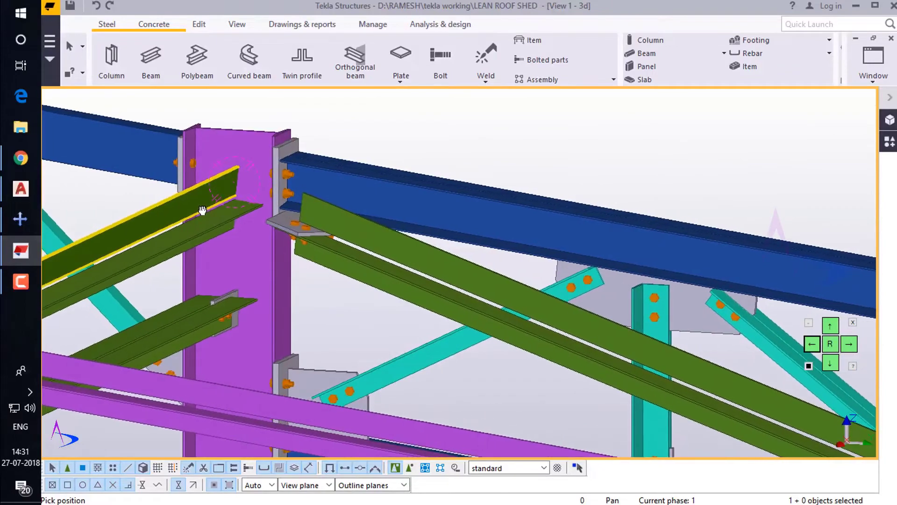
{"action": "scroll", "coordinate": [225, 212], "scroll_direction": "down", "scroll_amount": 5}
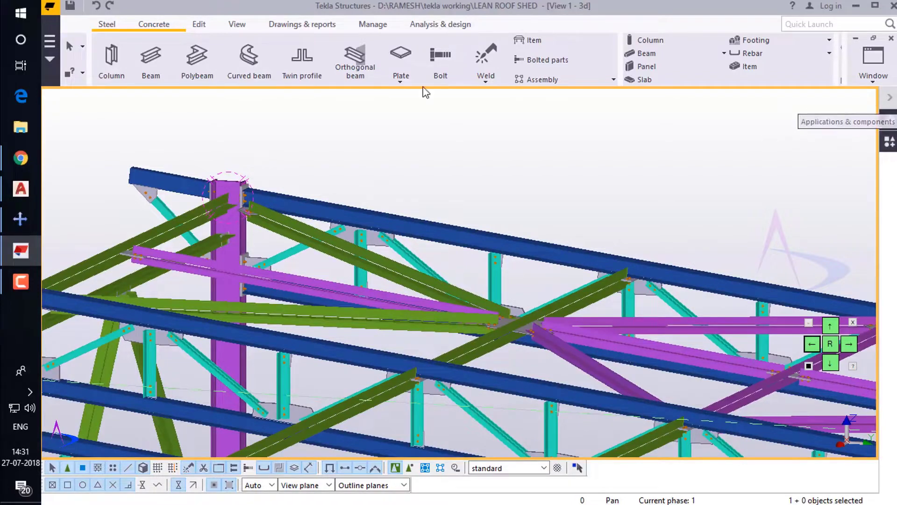
Step: Review the component types available for defining a custom component, leaving the definition wizard and the components catalog closed
{"action": "left_click", "coordinate": [199, 25]}
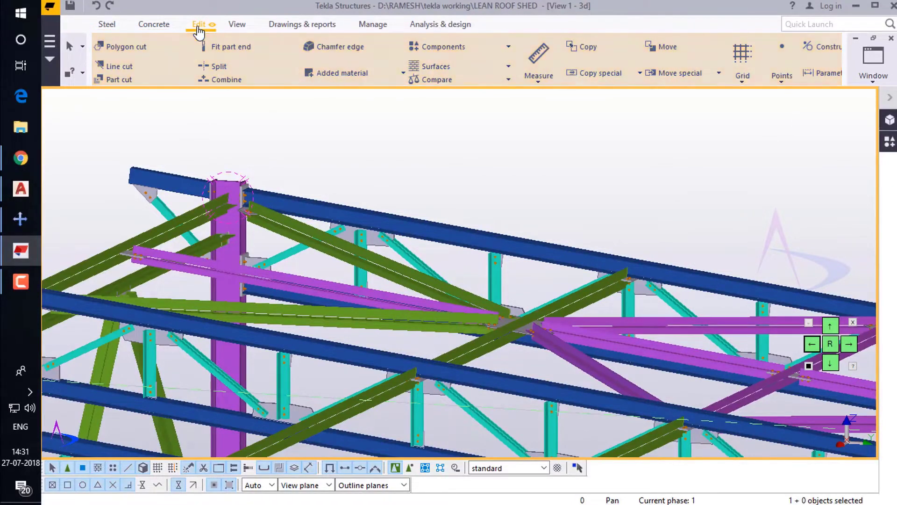
{"action": "left_click", "coordinate": [507, 47]}
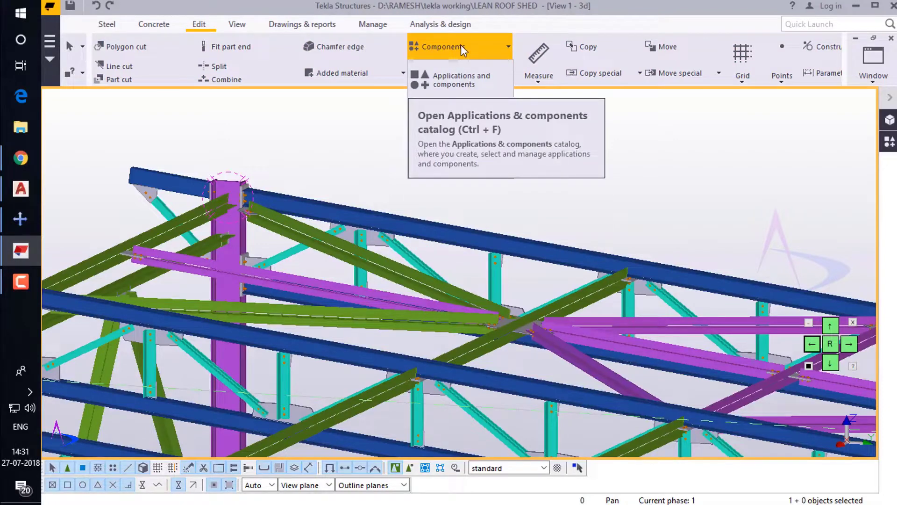
{"action": "left_click", "coordinate": [892, 144]}
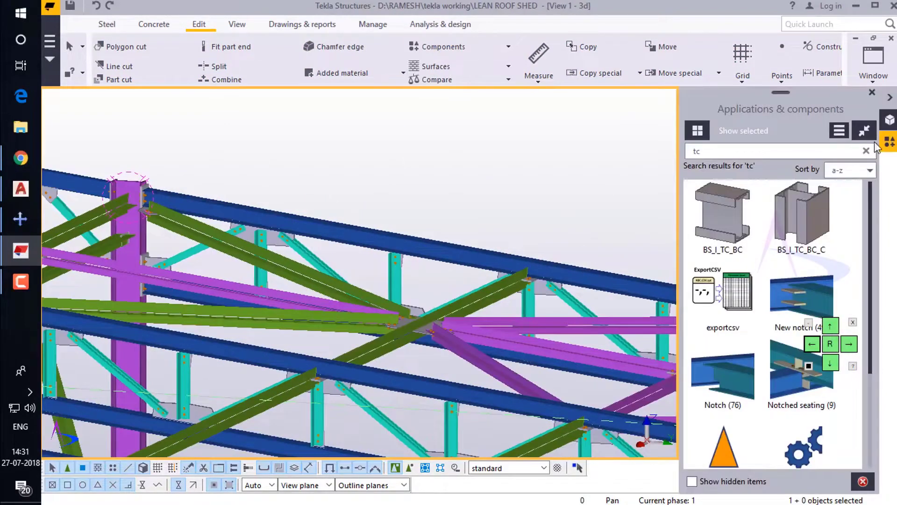
{"action": "left_click", "coordinate": [844, 131]}
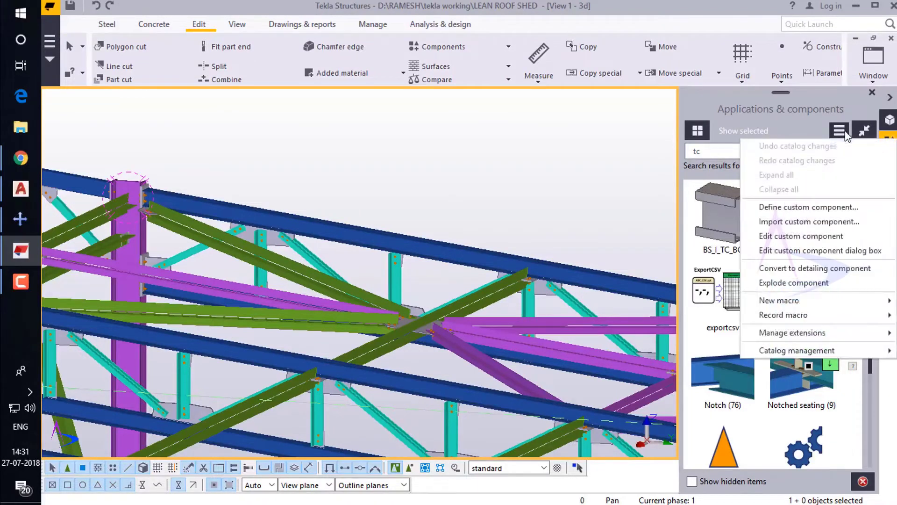
{"action": "left_click", "coordinate": [839, 213]}
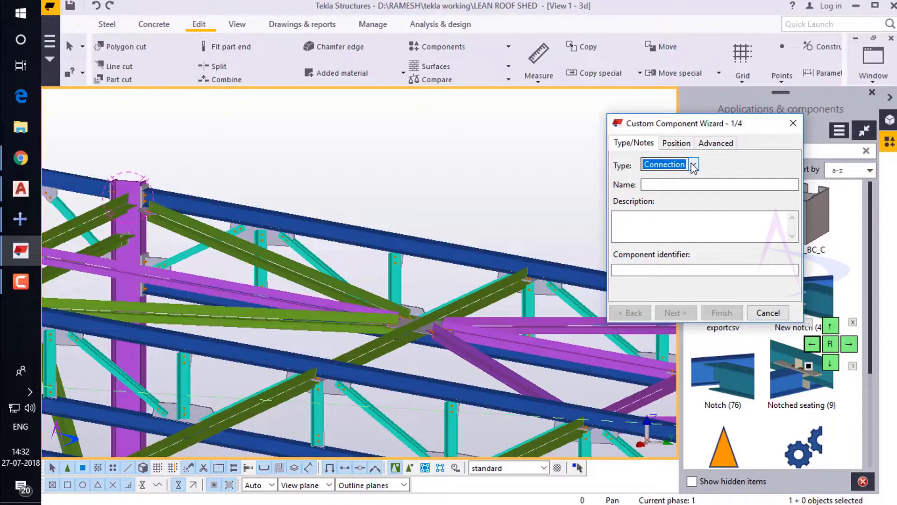
{"action": "left_click", "coordinate": [693, 165]}
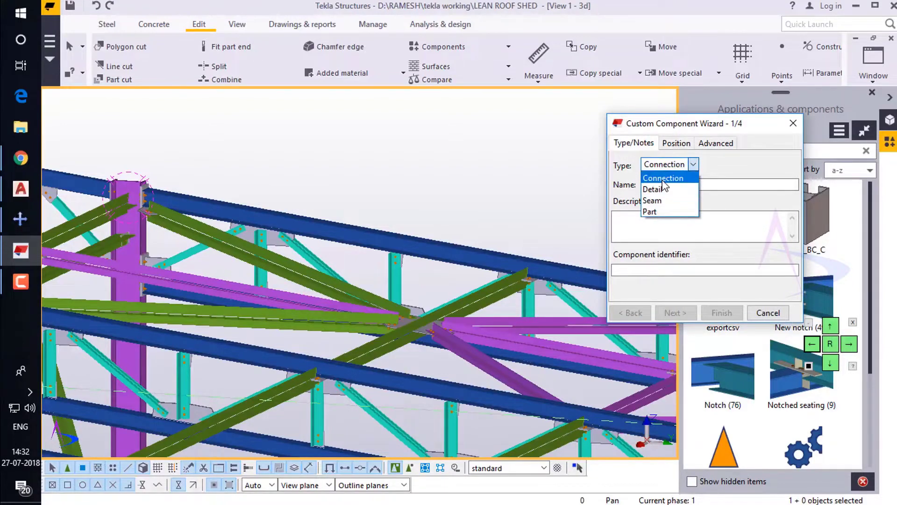
{"action": "left_click", "coordinate": [718, 178]}
{"action": "left_click", "coordinate": [793, 123]}
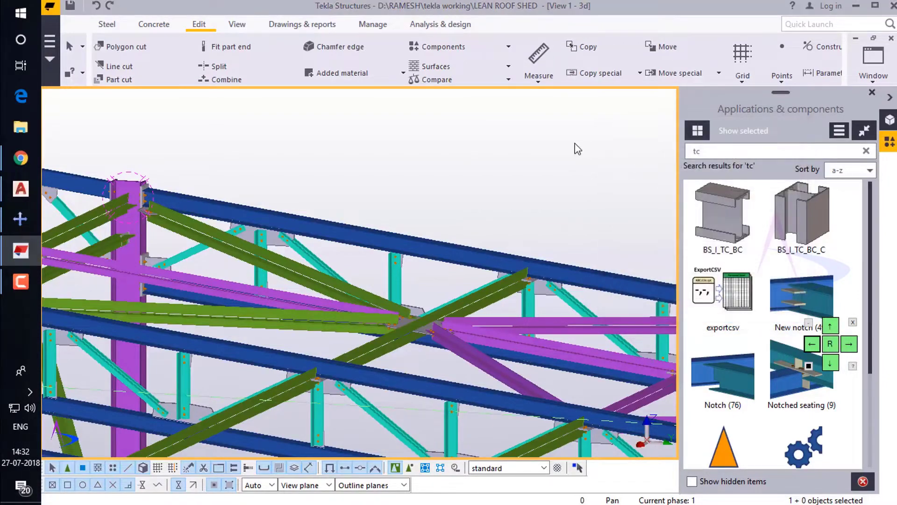
{"action": "scroll", "coordinate": [578, 149], "scroll_direction": "down", "scroll_amount": 5}
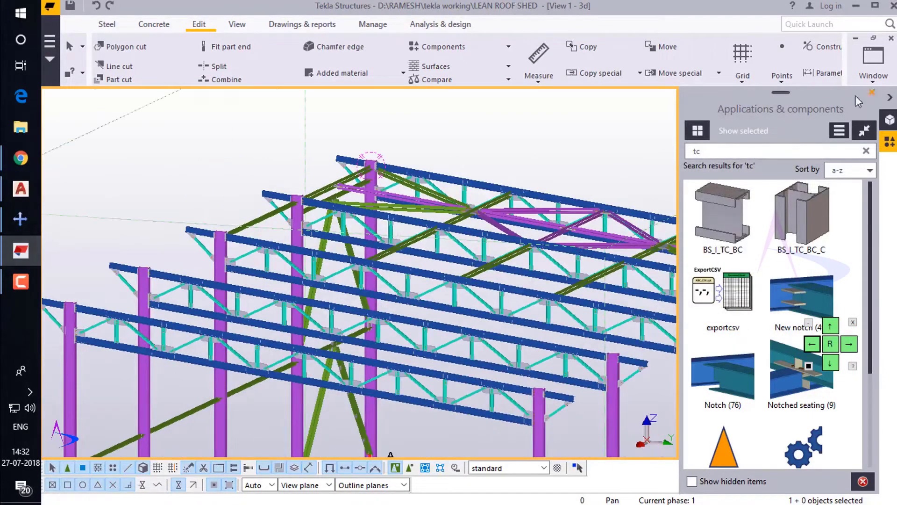
{"action": "left_click", "coordinate": [871, 92]}
Step: Examine the ends of the upper double-angle strut where it meets the corner column at grid A-1
{"action": "scroll", "coordinate": [535, 215], "scroll_direction": "up", "scroll_amount": 5}
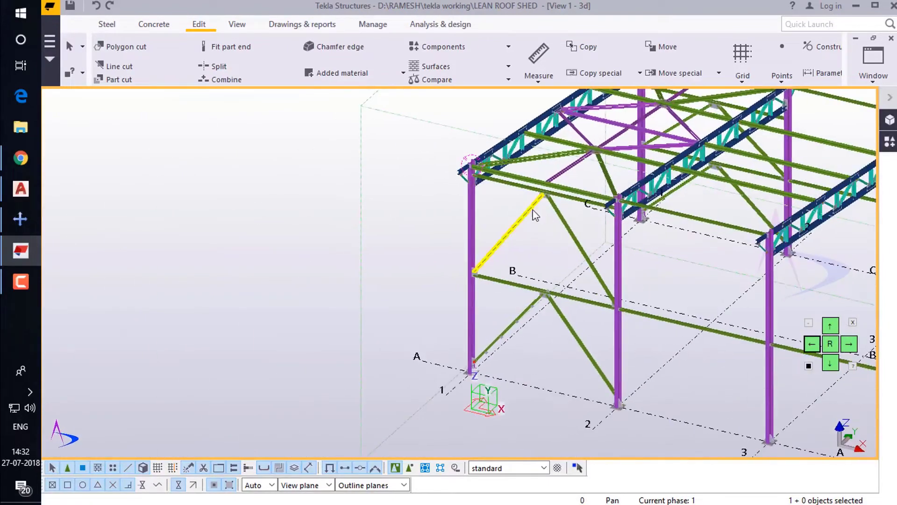
{"action": "scroll", "coordinate": [461, 144], "scroll_direction": "up", "scroll_amount": 10}
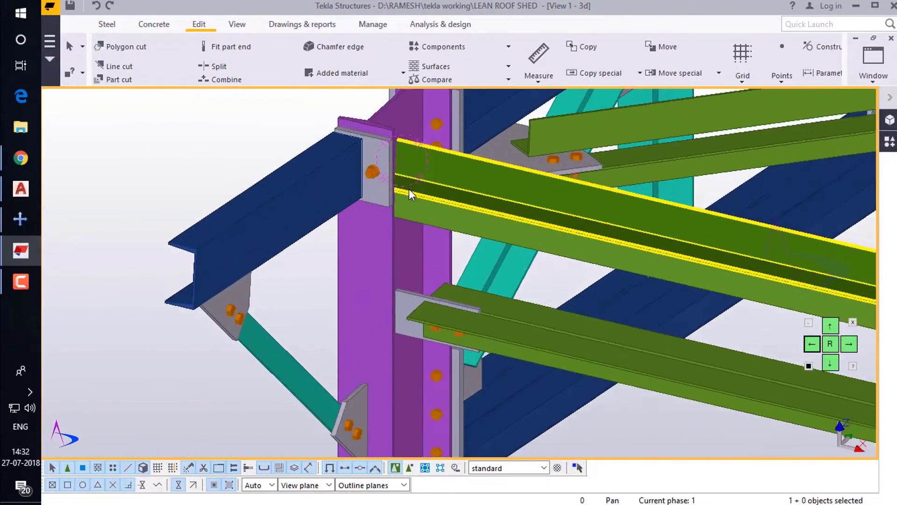
{"action": "scroll", "coordinate": [409, 192], "scroll_direction": "up", "scroll_amount": 2}
{"action": "scroll", "coordinate": [409, 189], "scroll_direction": "down", "scroll_amount": 3}
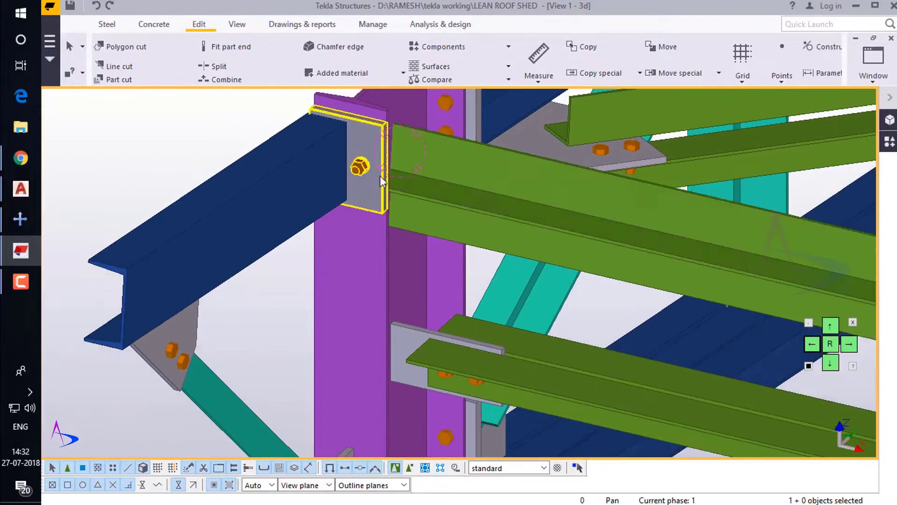
{"action": "scroll", "coordinate": [404, 187], "scroll_direction": "up", "scroll_amount": 4}
{"action": "key", "text": "v"}
{"action": "left_click", "coordinate": [408, 179]}
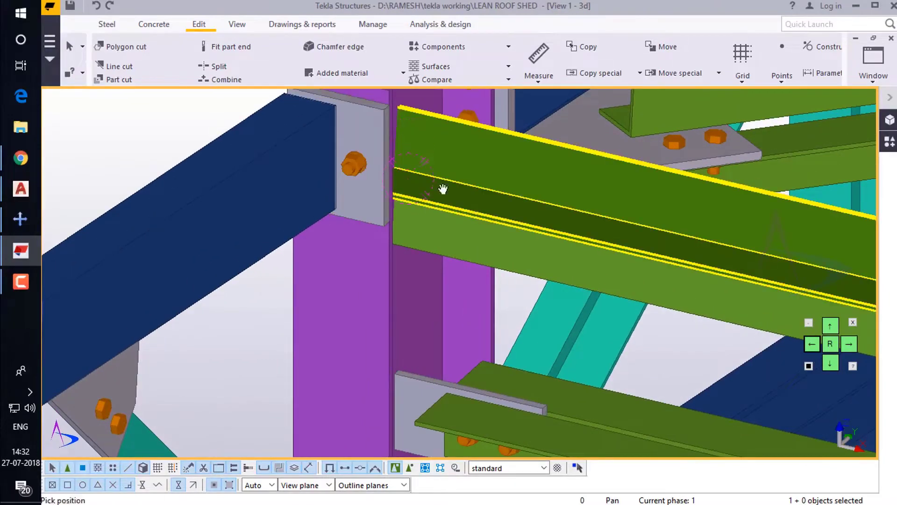
{"action": "middle_click_drag", "start_coordinate": [502, 191], "coordinate": [278, 203], "text": "ctrl"}
{"action": "middle_click_drag", "start_coordinate": [435, 238], "coordinate": [681, 220], "text": "ctrl"}
{"action": "scroll", "coordinate": [475, 206], "scroll_direction": "down", "scroll_amount": 3}
{"action": "key", "text": "Escape"}
{"action": "scroll", "coordinate": [380, 142], "scroll_direction": "down", "scroll_amount": 1}
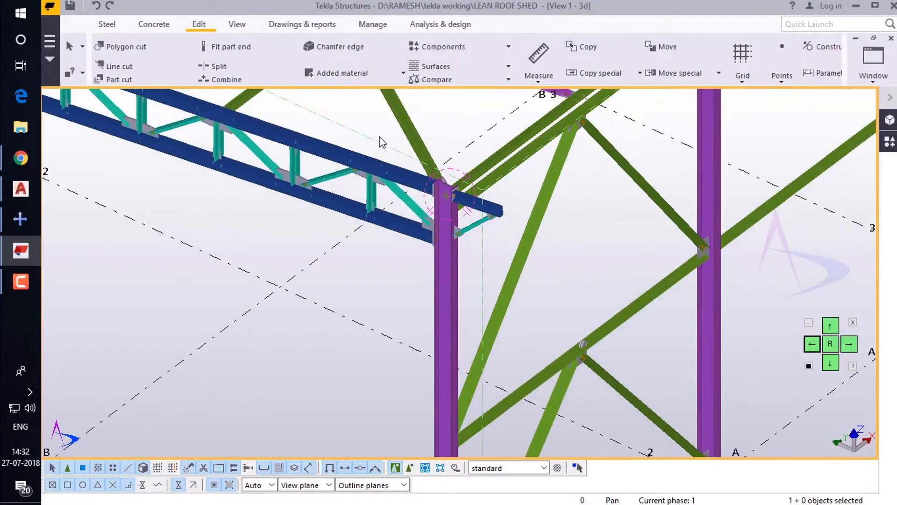
Step: Hide the corner column at grid A-1 together with the parts and connections around it
{"action": "scroll", "coordinate": [381, 143], "scroll_direction": "down", "scroll_amount": 3}
{"action": "left_click_drag", "start_coordinate": [377, 130], "coordinate": [480, 421]}
{"action": "right_click", "coordinate": [481, 388]}
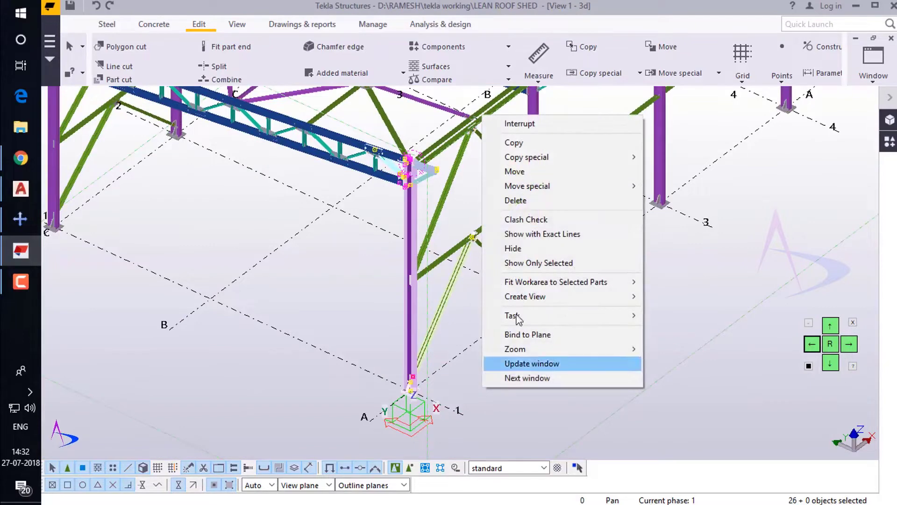
{"action": "left_click", "coordinate": [515, 259]}
Step: Place the work plane with the Work plane tool on the downward-facing angle of the upper strut, at its outer end corner
{"action": "scroll", "coordinate": [411, 168], "scroll_direction": "up", "scroll_amount": 6}
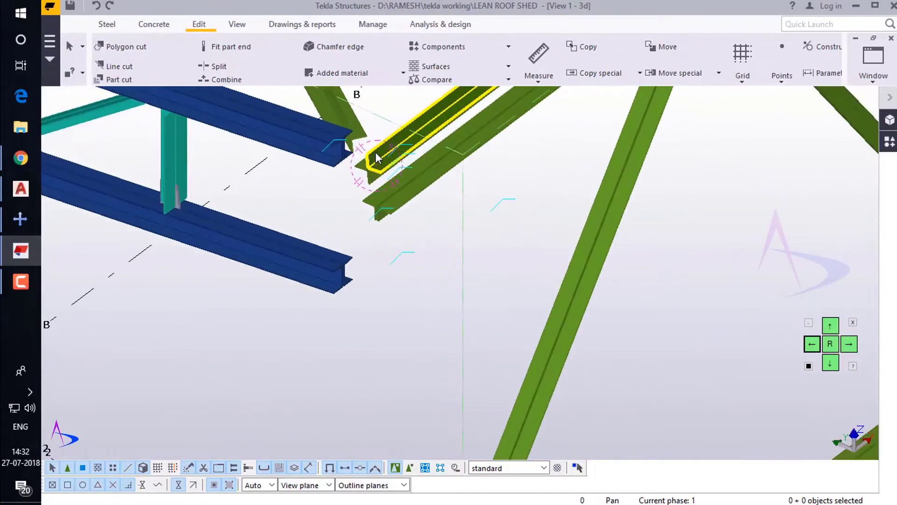
{"action": "scroll", "coordinate": [374, 152], "scroll_direction": "up", "scroll_amount": 3}
{"action": "key", "text": "v"}
{"action": "left_click", "coordinate": [404, 162]}
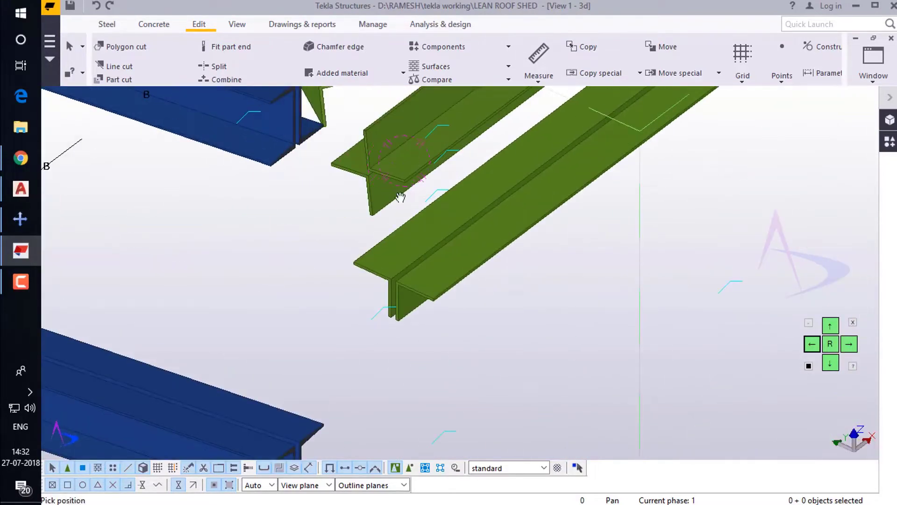
{"action": "middle_click_drag", "start_coordinate": [400, 197], "coordinate": [429, 193], "text": "ctrl"}
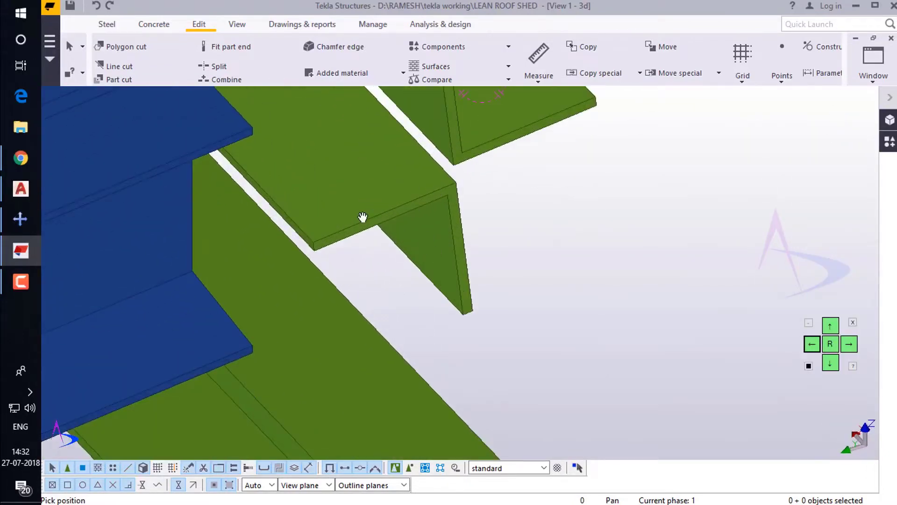
{"action": "scroll", "coordinate": [363, 218], "scroll_direction": "up", "scroll_amount": 3}
{"action": "scroll", "coordinate": [476, 318], "scroll_direction": "down", "scroll_amount": 3}
{"action": "scroll", "coordinate": [449, 242], "scroll_direction": "up", "scroll_amount": 3}
{"action": "key", "text": "Escape"}
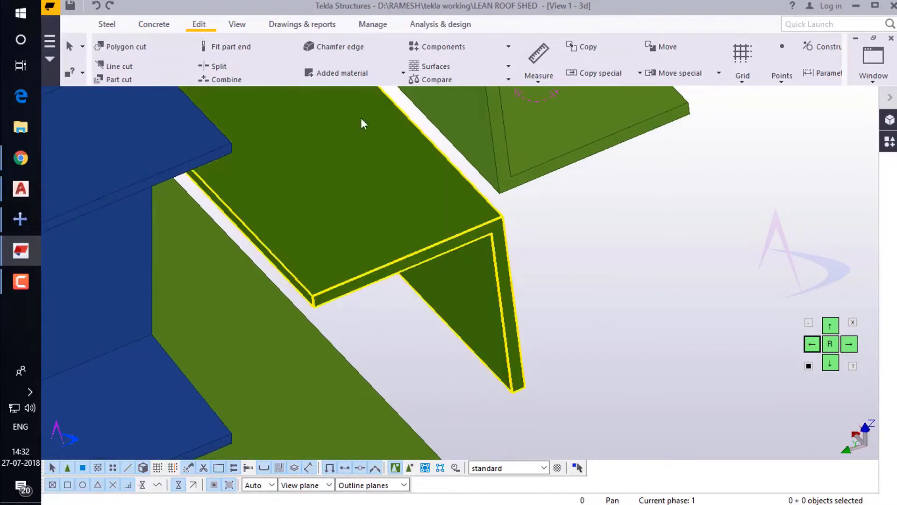
{"action": "left_click", "coordinate": [236, 26]}
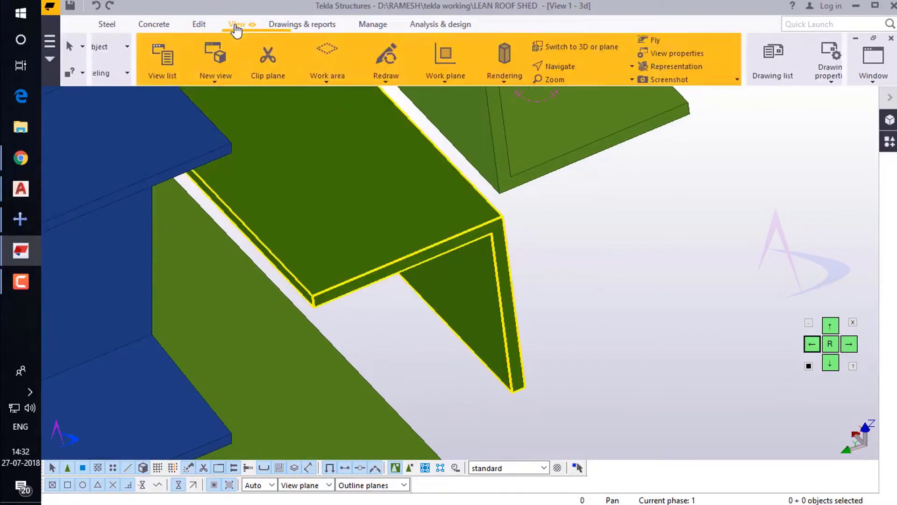
{"action": "left_click", "coordinate": [399, 82]}
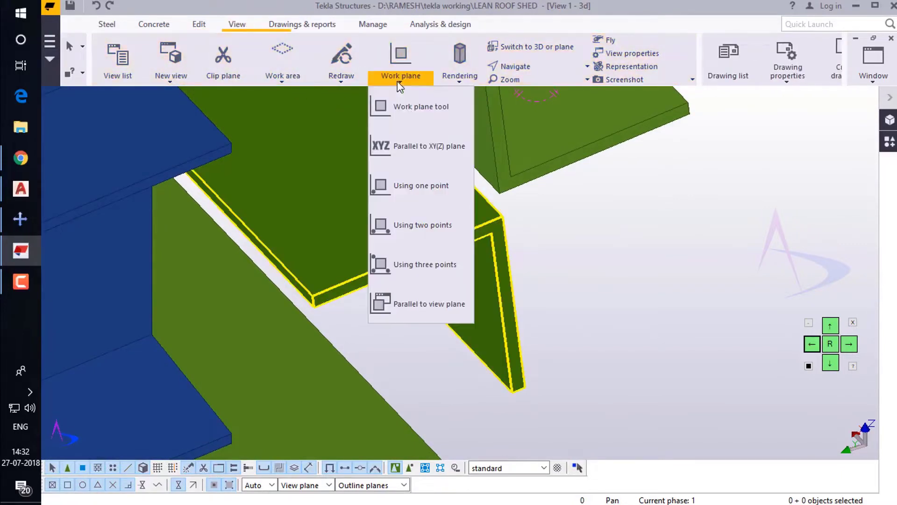
{"action": "left_click", "coordinate": [432, 116]}
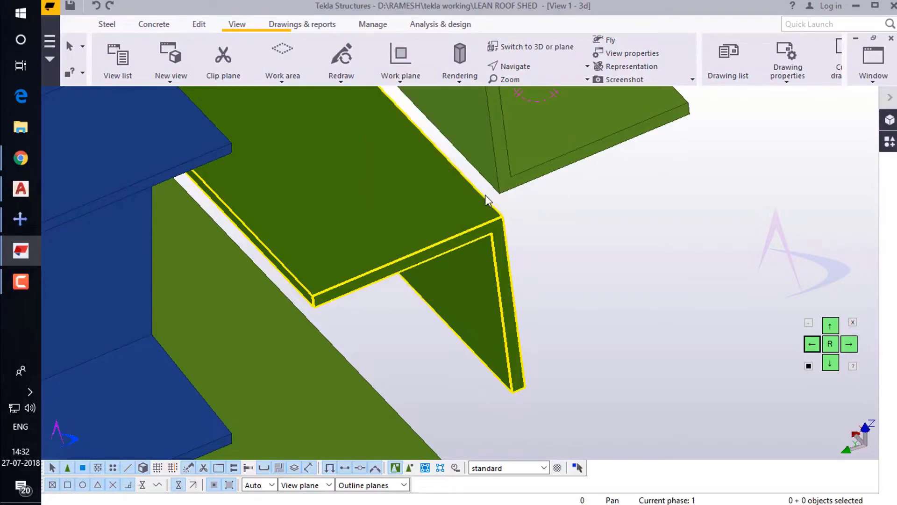
{"action": "left_click", "coordinate": [502, 217]}
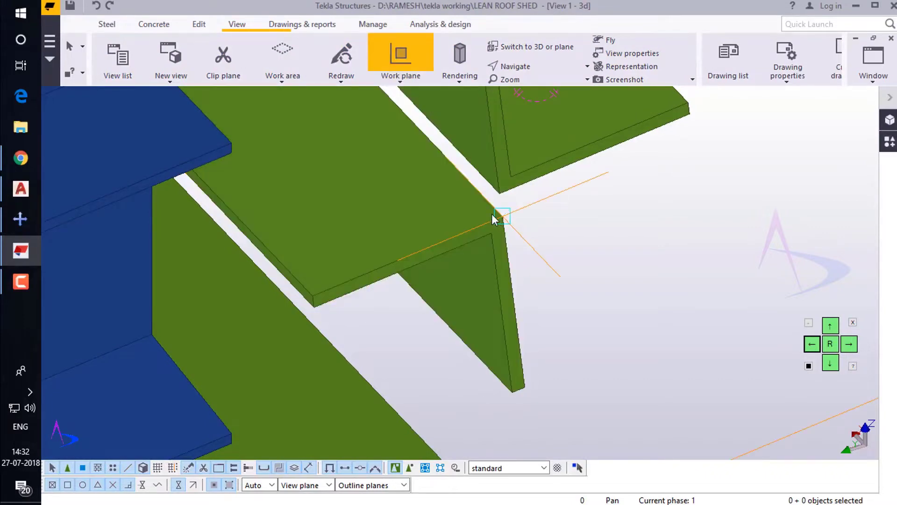
{"action": "scroll", "coordinate": [492, 214], "scroll_direction": "down", "scroll_amount": 4}
{"action": "scroll", "coordinate": [492, 214], "scroll_direction": "down", "scroll_amount": 4}
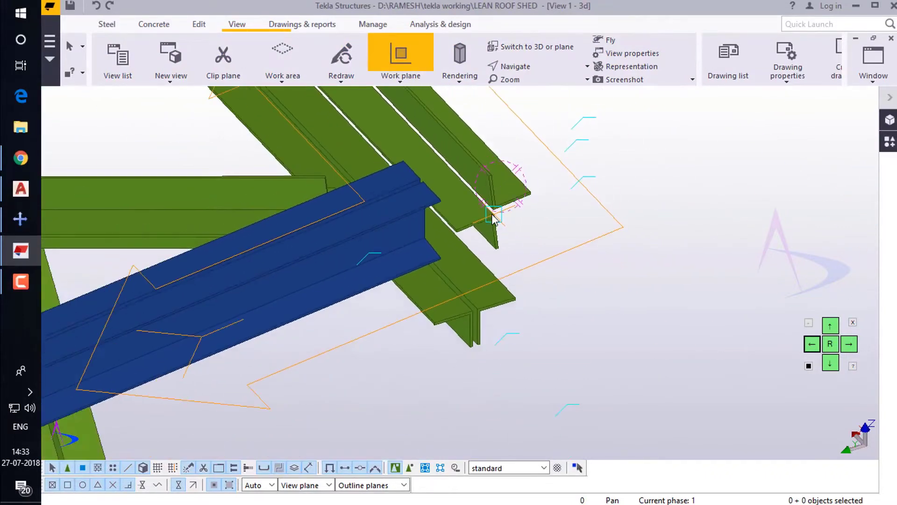
{"action": "scroll", "coordinate": [494, 218], "scroll_direction": "down", "scroll_amount": 3}
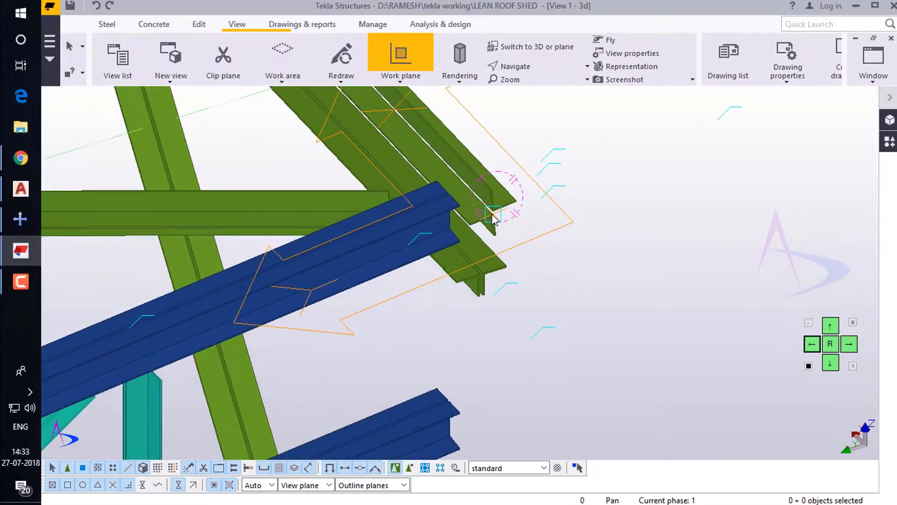
{"action": "left_click", "coordinate": [493, 217]}
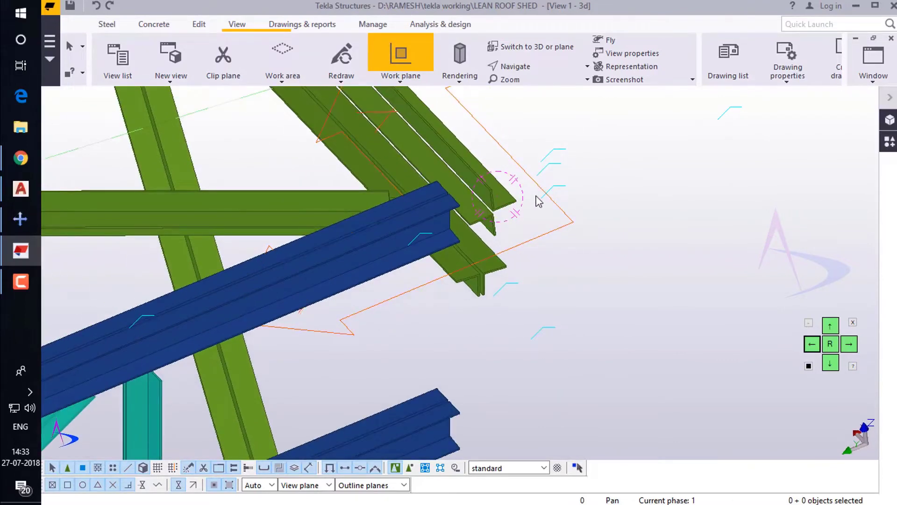
{"action": "key", "text": "Escape"}
Step: Create a new view on the current work plane at the upper strut's end
{"action": "scroll", "coordinate": [535, 201], "scroll_direction": "up", "scroll_amount": 4}
{"action": "scroll", "coordinate": [494, 210], "scroll_direction": "up", "scroll_amount": 1}
{"action": "scroll", "coordinate": [492, 209], "scroll_direction": "up", "scroll_amount": 5}
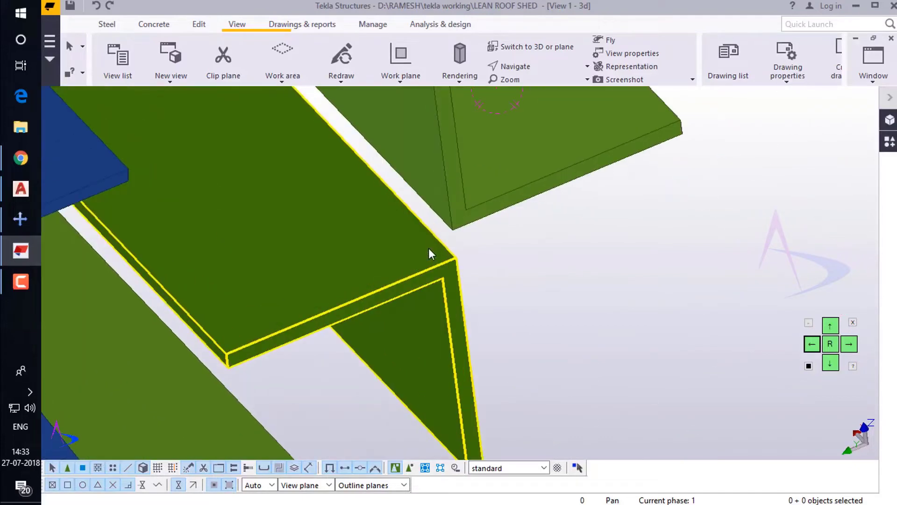
{"action": "scroll", "coordinate": [327, 248], "scroll_direction": "up", "scroll_amount": 2}
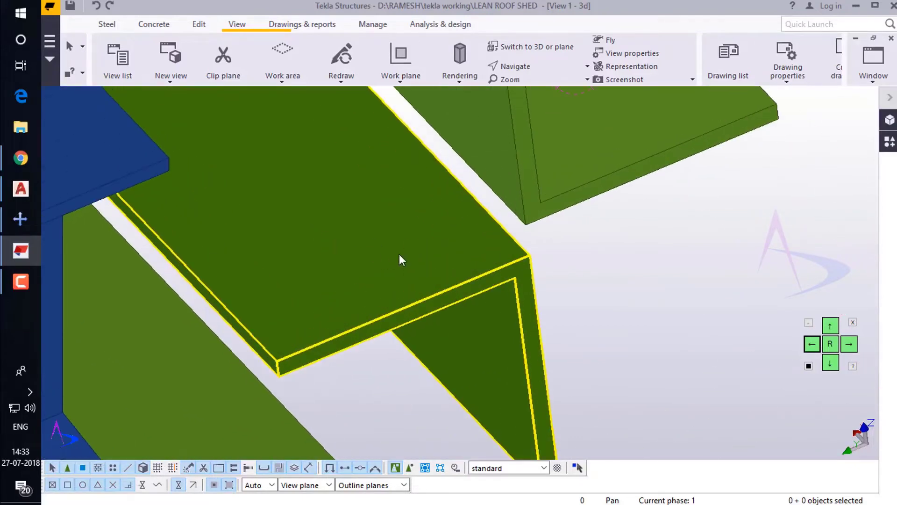
{"action": "scroll", "coordinate": [400, 255], "scroll_direction": "down", "scroll_amount": 8}
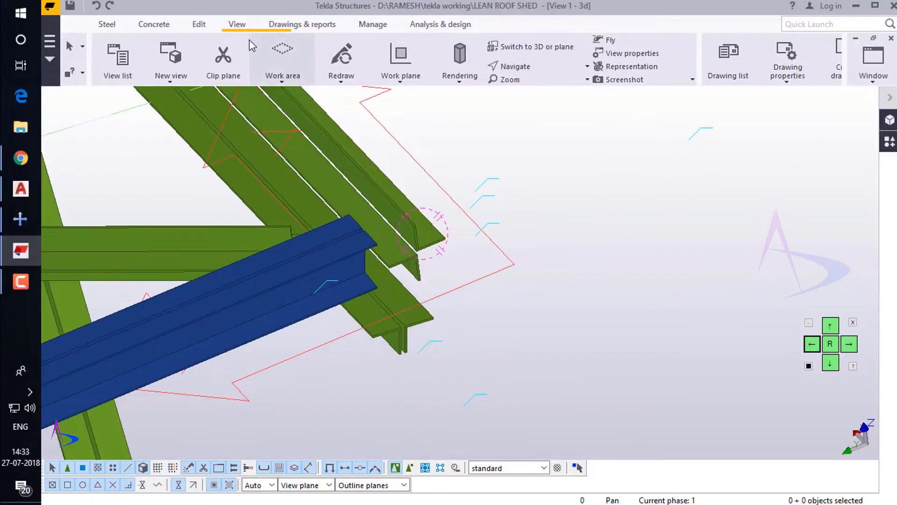
{"action": "left_click", "coordinate": [287, 83]}
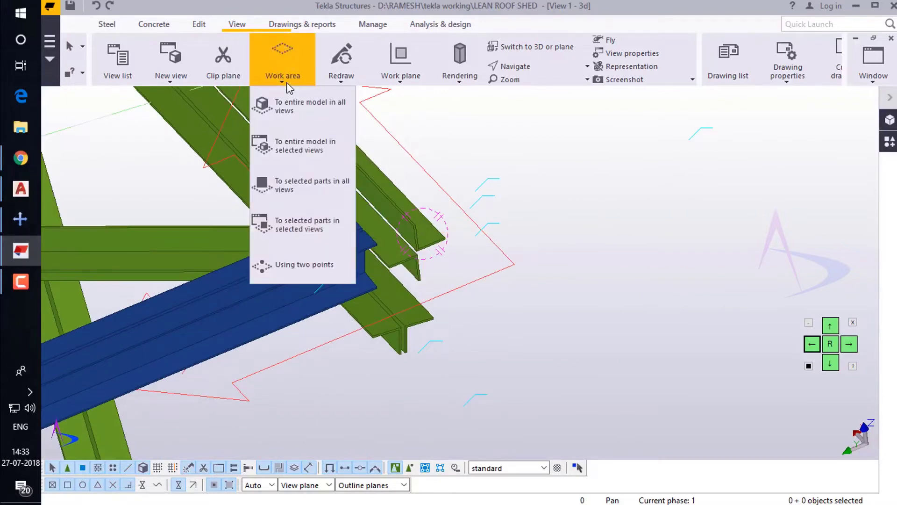
{"action": "left_click", "coordinate": [173, 81]}
{"action": "left_click", "coordinate": [173, 79]}
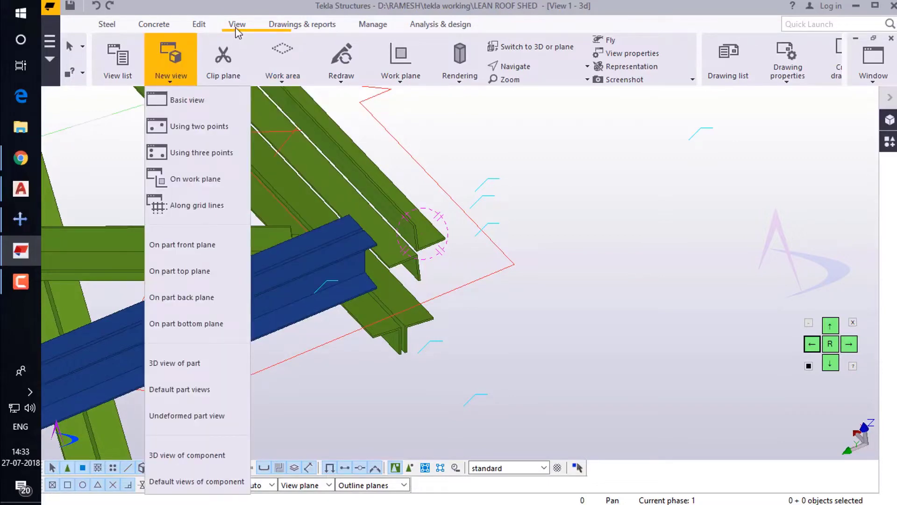
{"action": "left_click", "coordinate": [237, 26]}
{"action": "left_click", "coordinate": [160, 81]}
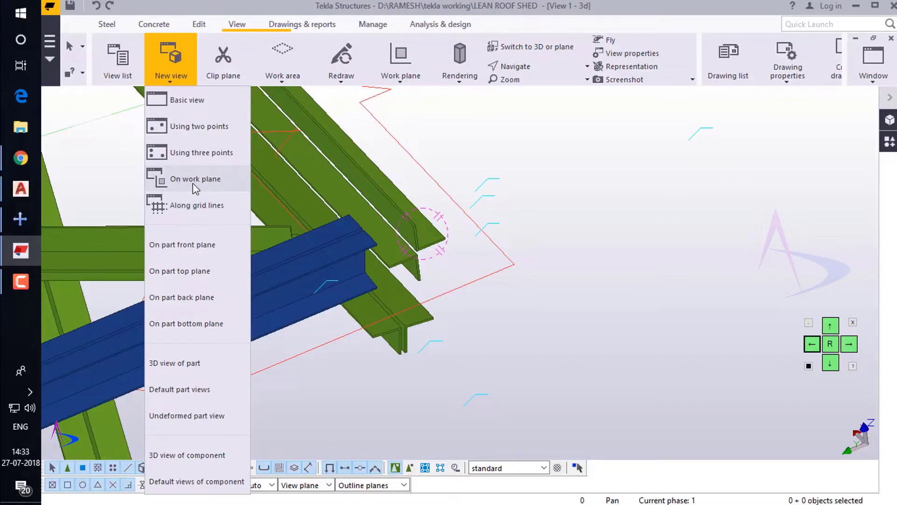
{"action": "left_click", "coordinate": [204, 180]}
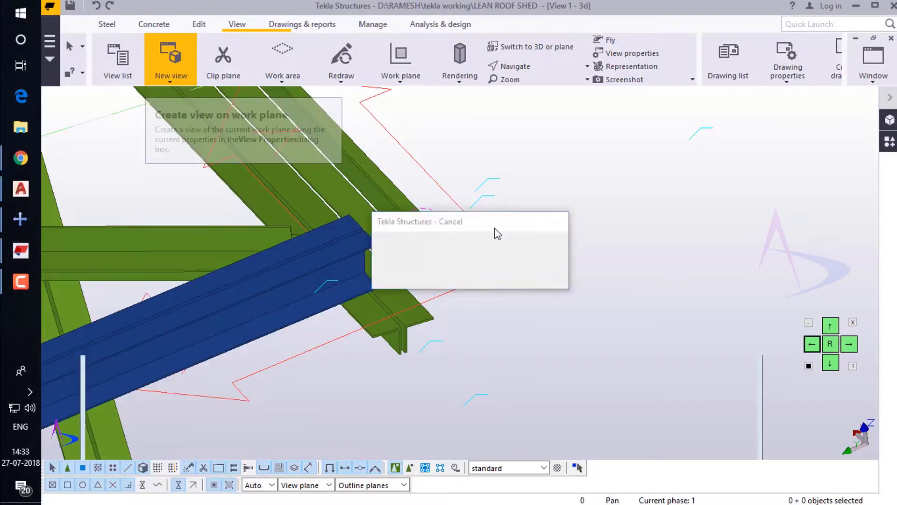
Step: Limit the new view's displayed objects to points, parts, bolts, holes, grids and construction lines, keeping parts, bolts and holes within components
{"action": "scroll", "coordinate": [299, 168], "scroll_direction": "down", "scroll_amount": 2}
{"action": "scroll", "coordinate": [215, 320], "scroll_direction": "up", "scroll_amount": 10}
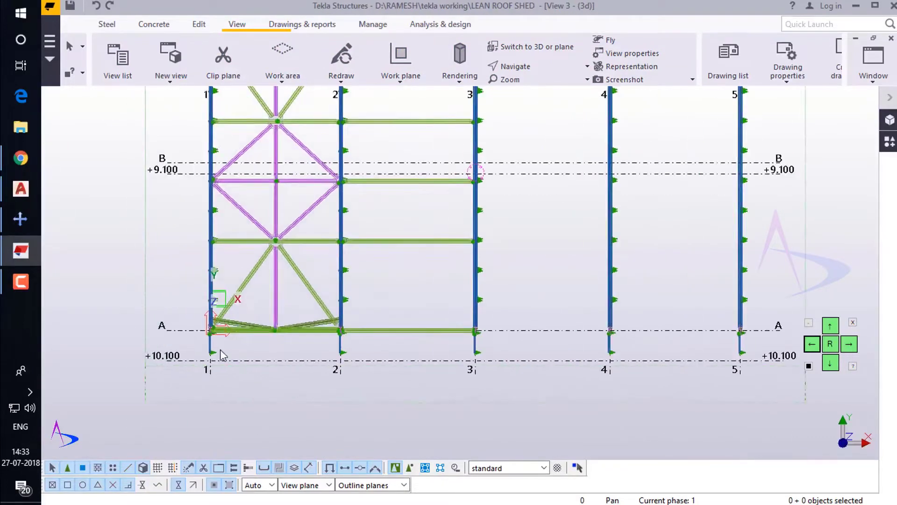
{"action": "scroll", "coordinate": [215, 321], "scroll_direction": "up", "scroll_amount": 8}
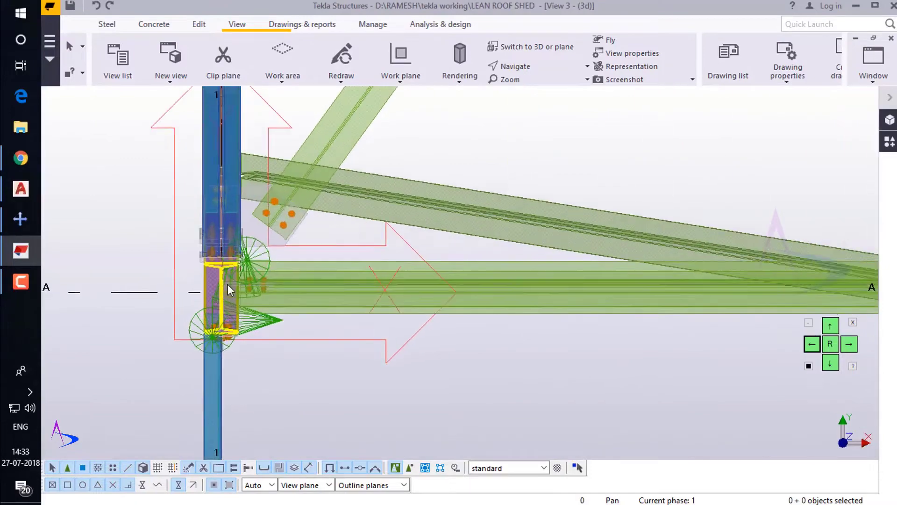
{"action": "scroll", "coordinate": [177, 299], "scroll_direction": "up", "scroll_amount": 2}
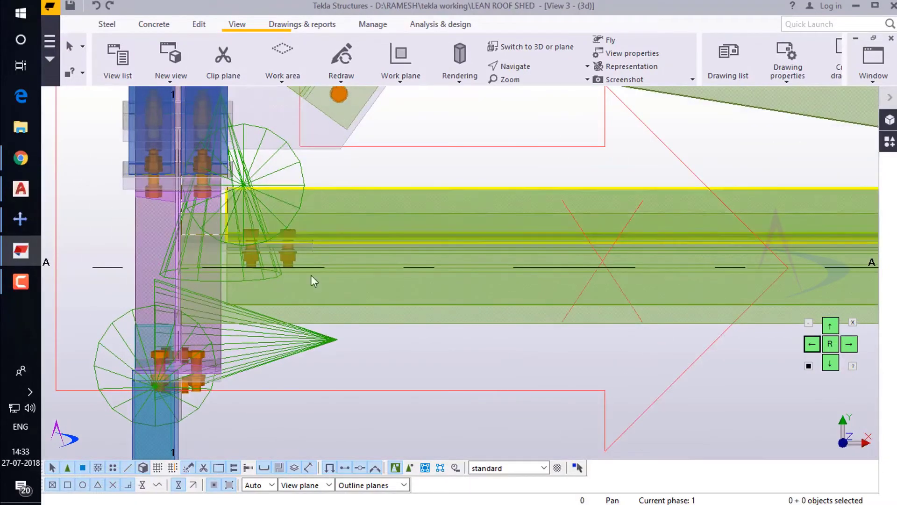
{"action": "scroll", "coordinate": [149, 225], "scroll_direction": "up", "scroll_amount": 4}
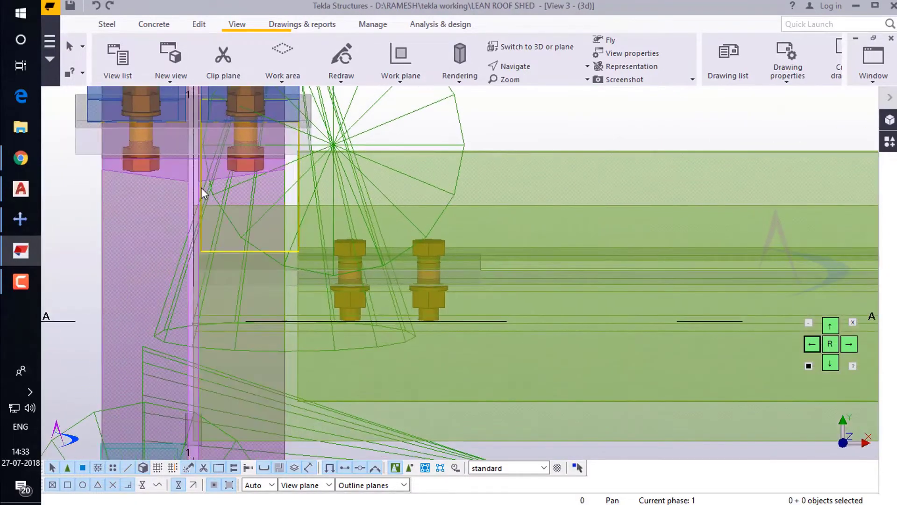
{"action": "scroll", "coordinate": [305, 195], "scroll_direction": "down", "scroll_amount": 10}
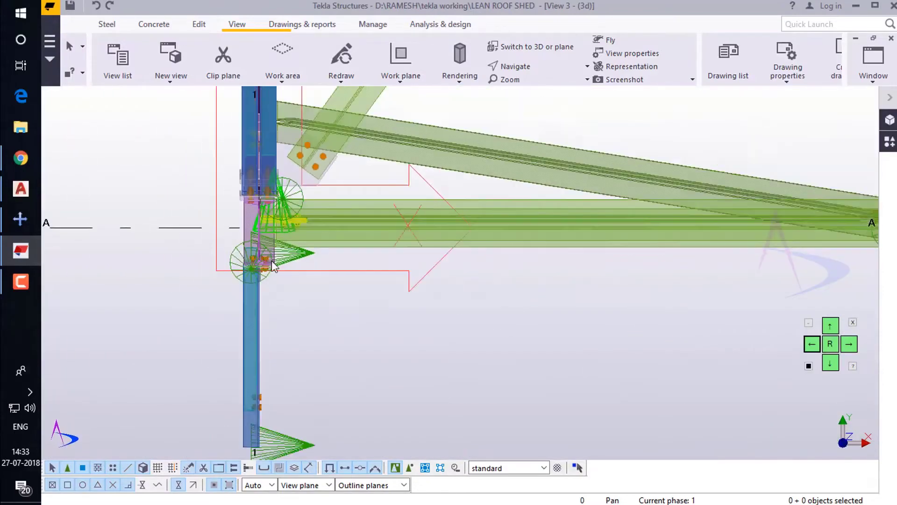
{"action": "double_click", "coordinate": [374, 352]}
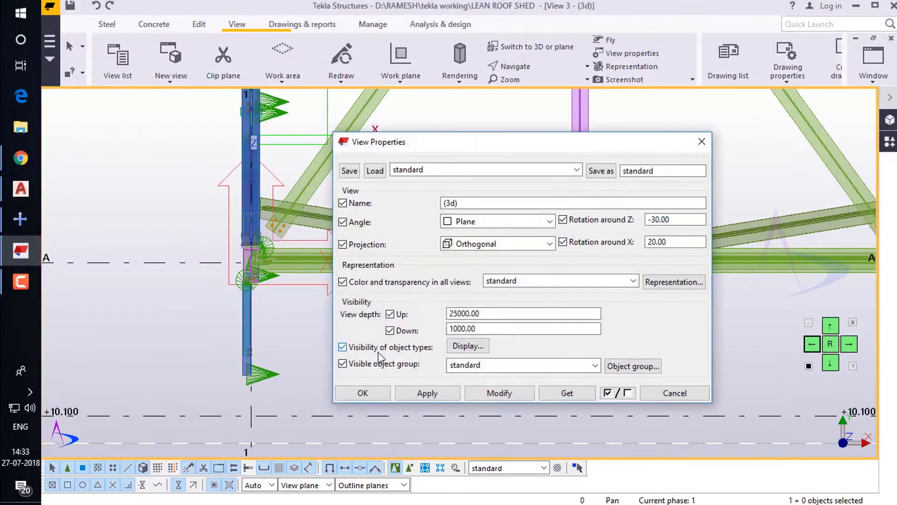
{"action": "left_click", "coordinate": [480, 348]}
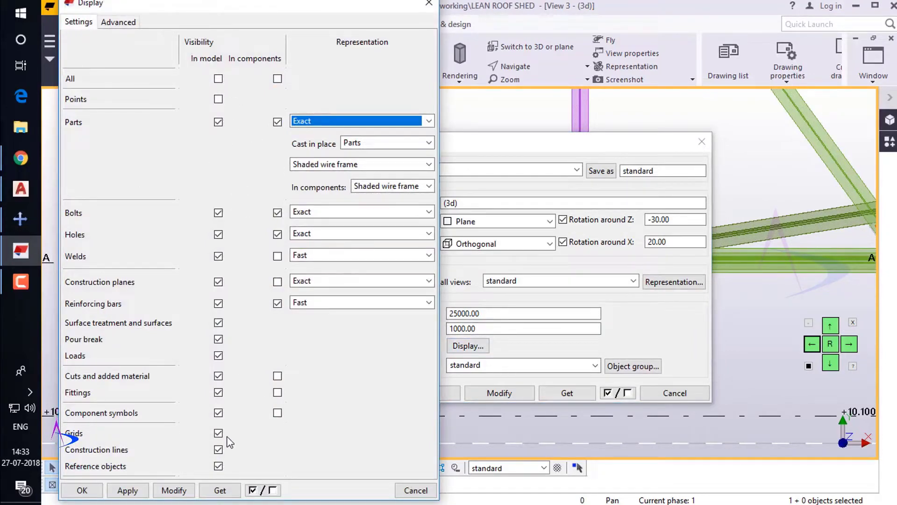
{"action": "left_click", "coordinate": [275, 495]}
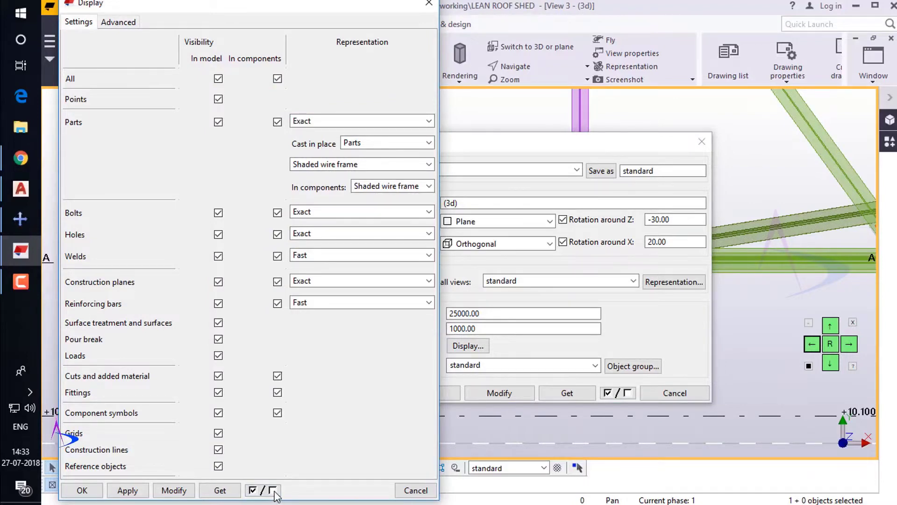
{"action": "left_click", "coordinate": [273, 490]}
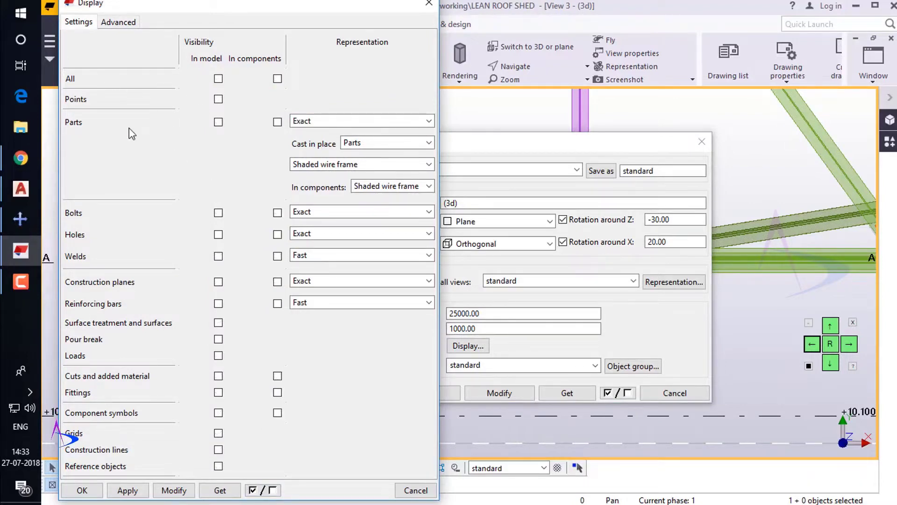
{"action": "left_click", "coordinate": [218, 122]}
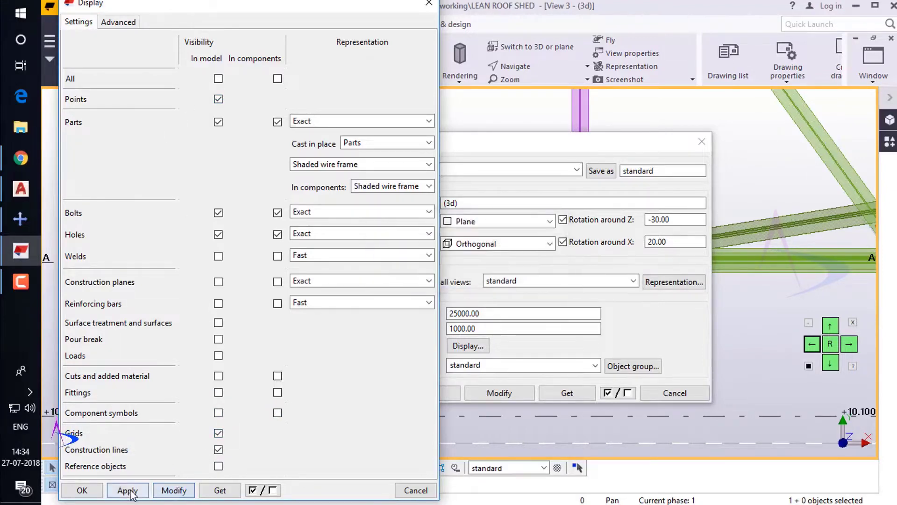
{"action": "left_click", "coordinate": [81, 490]}
{"action": "left_click", "coordinate": [497, 394]}
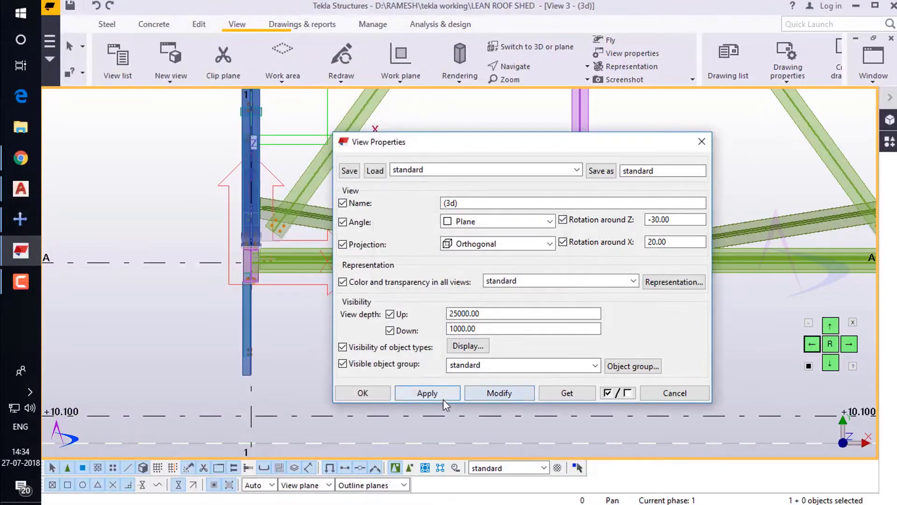
{"action": "left_click", "coordinate": [369, 395]}
Step: Set the new view's depth to 200 mm both up and down in its view properties
{"action": "scroll", "coordinate": [284, 240], "scroll_direction": "up", "scroll_amount": 10}
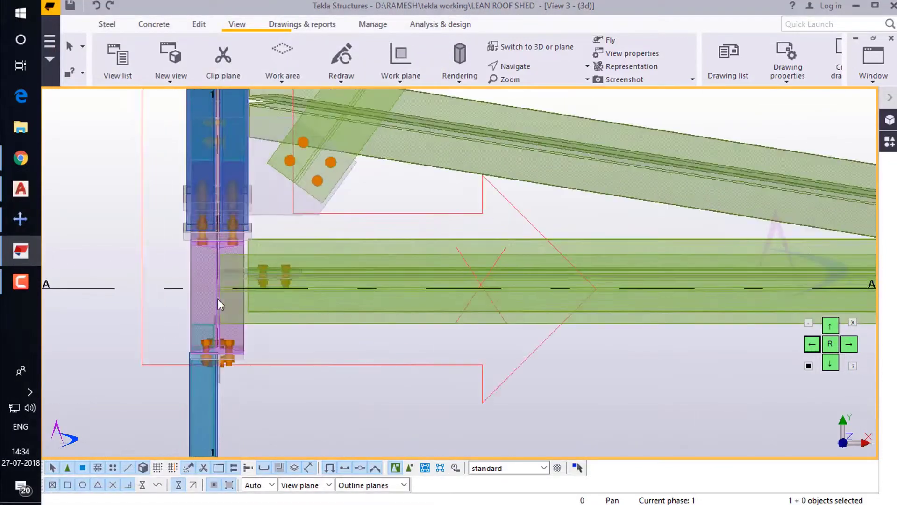
{"action": "scroll", "coordinate": [228, 235], "scroll_direction": "down", "scroll_amount": 6}
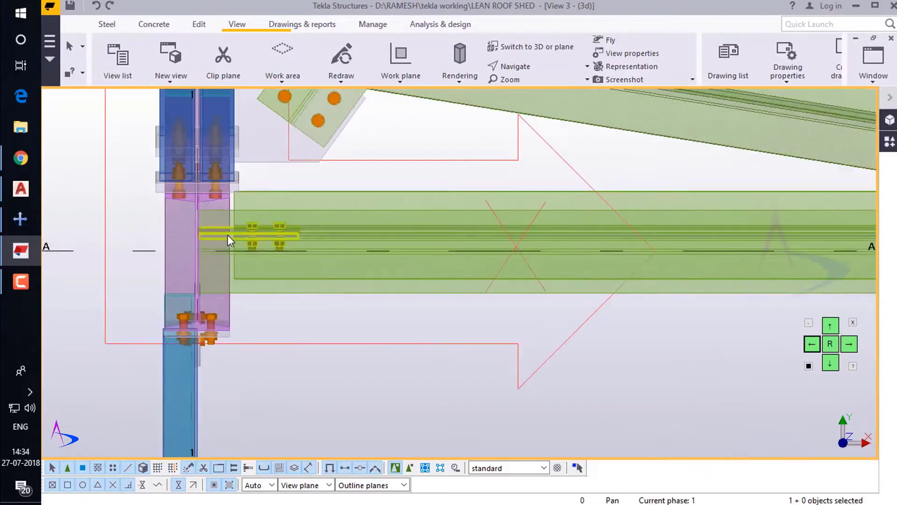
{"action": "scroll", "coordinate": [275, 209], "scroll_direction": "up", "scroll_amount": 2}
{"action": "scroll", "coordinate": [264, 258], "scroll_direction": "down", "scroll_amount": 4}
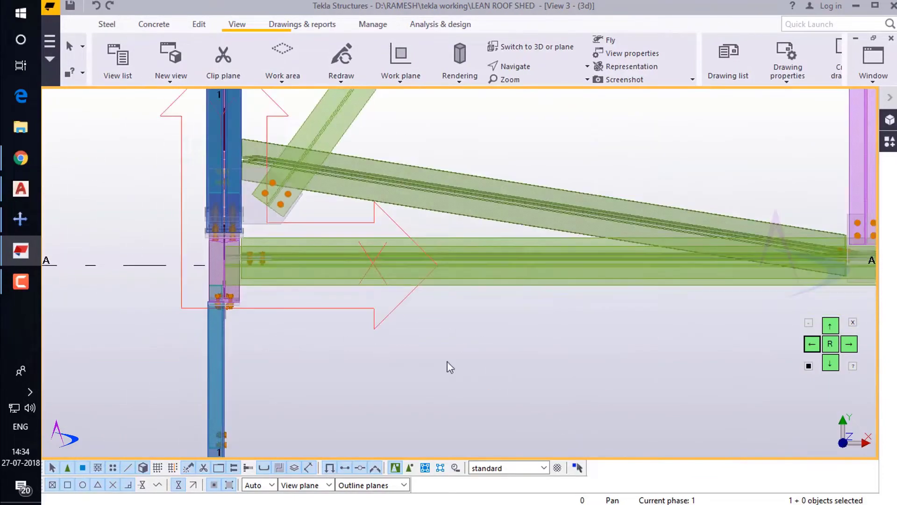
{"action": "double_click", "coordinate": [466, 371]}
{"action": "left_click_drag", "start_coordinate": [479, 329], "coordinate": [443, 330]}
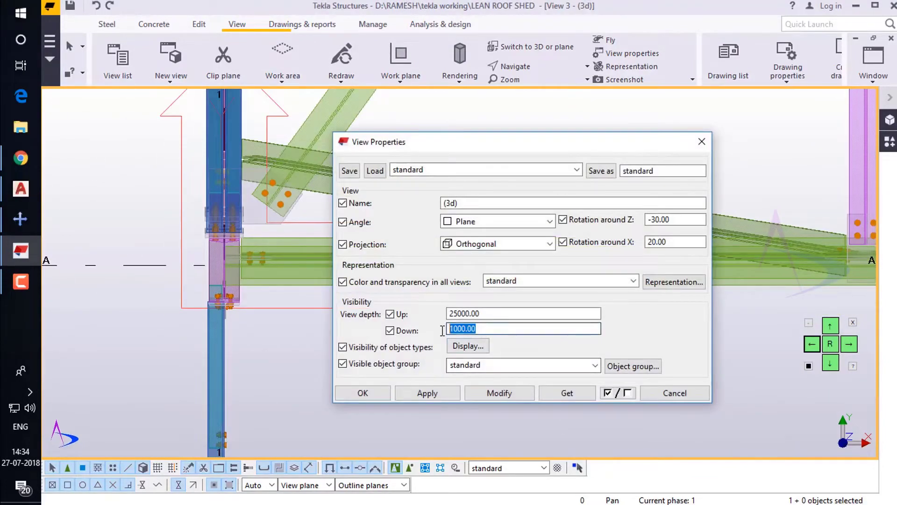
{"action": "type", "text": "200"}
{"action": "key", "text": "shift+Tab"}
{"action": "key", "text": "shift+Tab"}
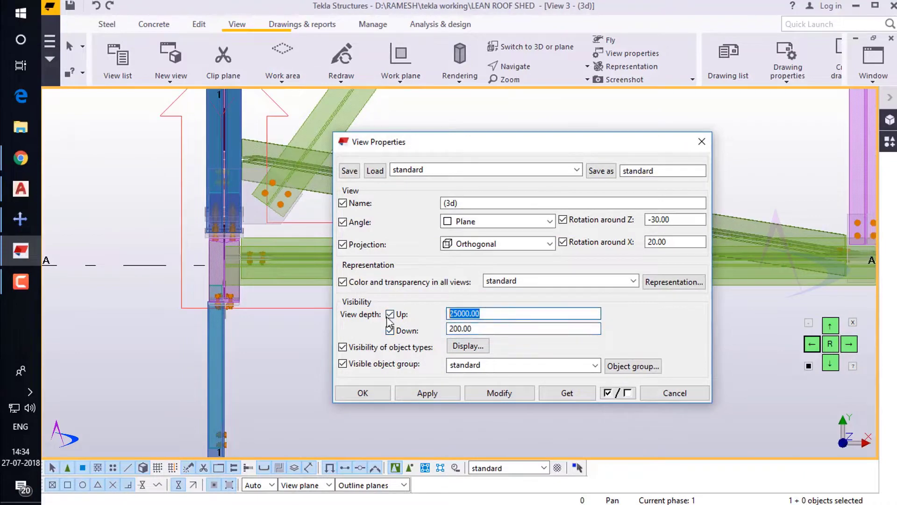
{"action": "type", "text": "200"}
{"action": "left_click", "coordinate": [476, 393]}
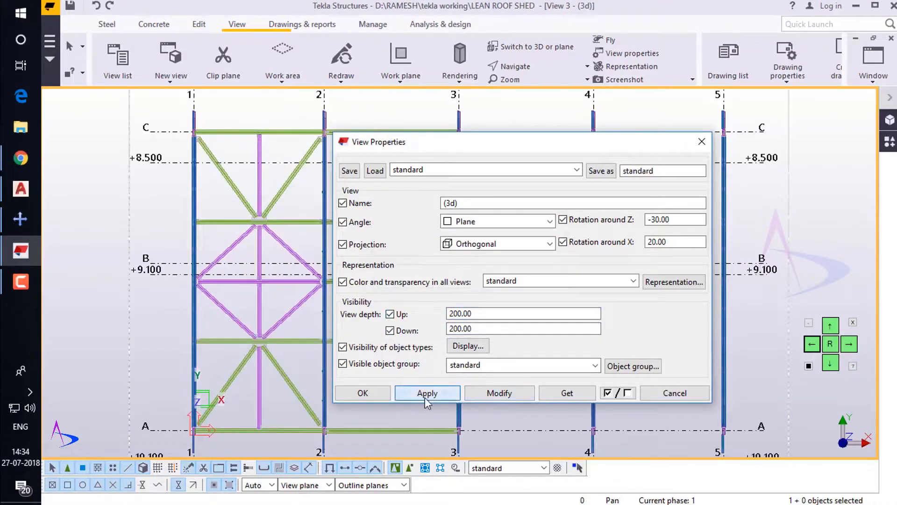
{"action": "left_click", "coordinate": [364, 395]}
Step: Examine where the double-angle strut's end meets the purple I-section column at grid A-1 in the new view
{"action": "scroll", "coordinate": [168, 450], "scroll_direction": "up", "scroll_amount": 10}
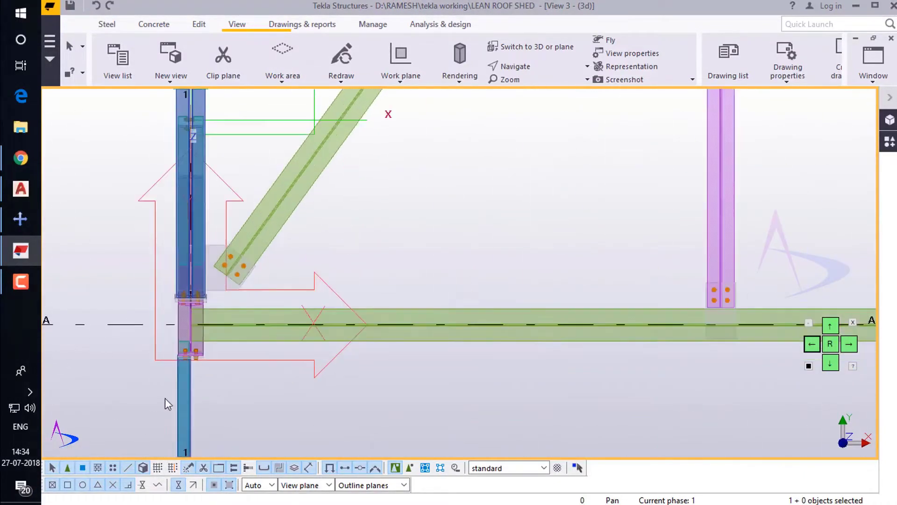
{"action": "scroll", "coordinate": [189, 335], "scroll_direction": "up", "scroll_amount": 3}
{"action": "middle_click_drag", "start_coordinate": [231, 278], "coordinate": [435, 292]}
{"action": "scroll", "coordinate": [372, 264], "scroll_direction": "up", "scroll_amount": 1}
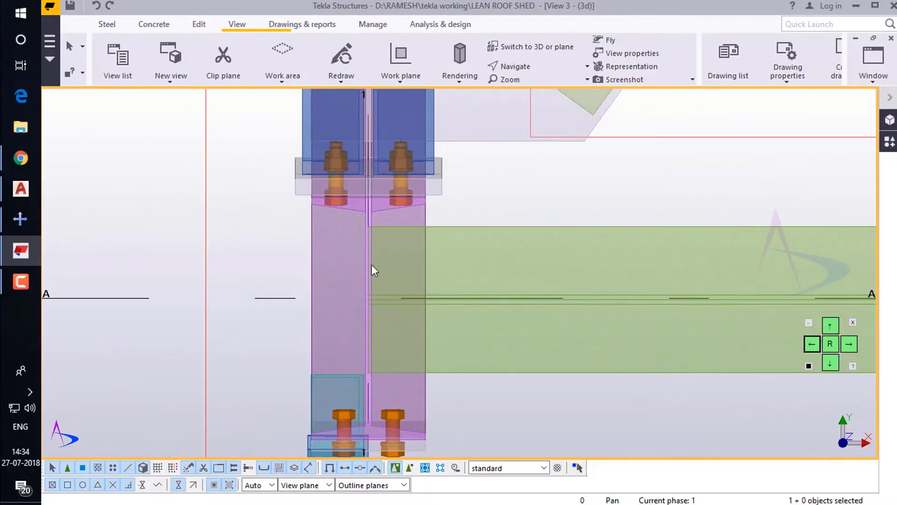
{"action": "middle_click_drag", "start_coordinate": [462, 222], "coordinate": [358, 203]}
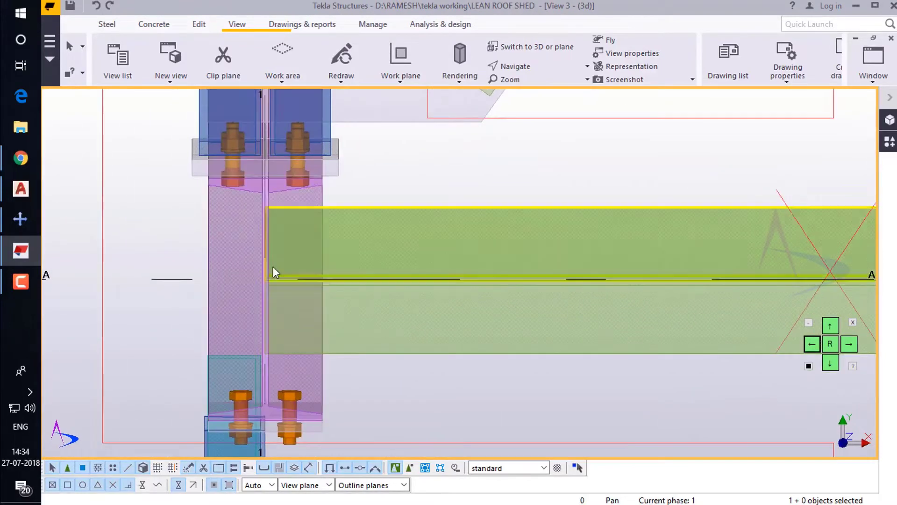
{"action": "middle_click_drag", "start_coordinate": [388, 364], "coordinate": [317, 338]}
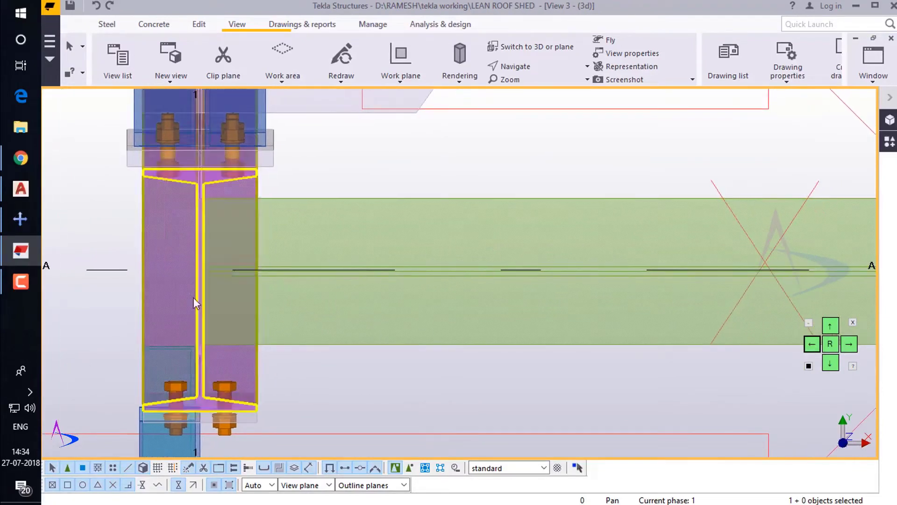
{"action": "scroll", "coordinate": [194, 298], "scroll_direction": "down", "scroll_amount": 1}
{"action": "middle_click_drag", "start_coordinate": [332, 205], "coordinate": [303, 193]}
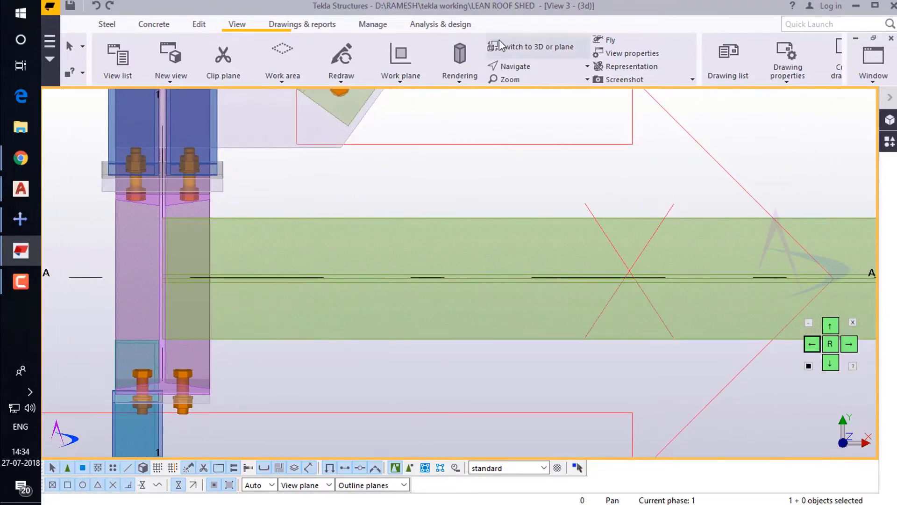
Step: Draw a construction line along the strut-side flange edge of the purple I-section column at grid A-1, from its lower to its upper end
{"action": "left_click", "coordinate": [199, 25]}
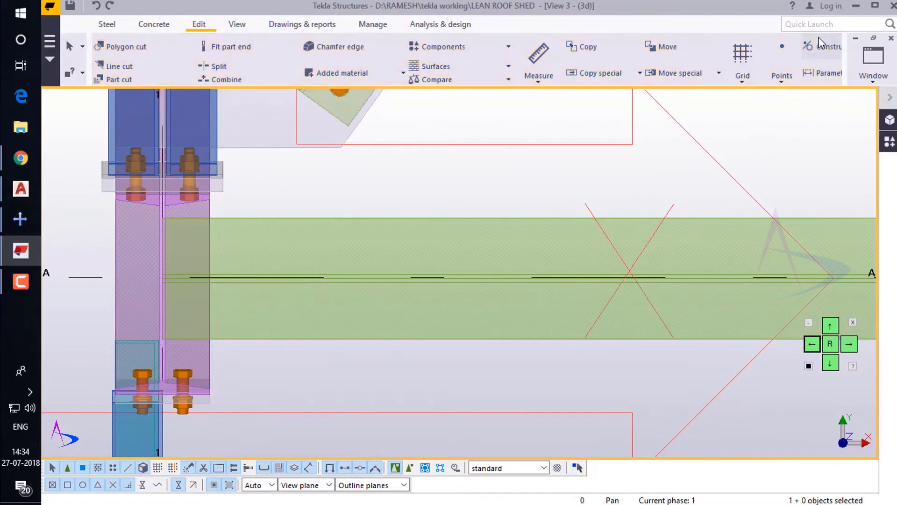
{"action": "left_click", "coordinate": [818, 49]}
{"action": "left_click", "coordinate": [779, 85]}
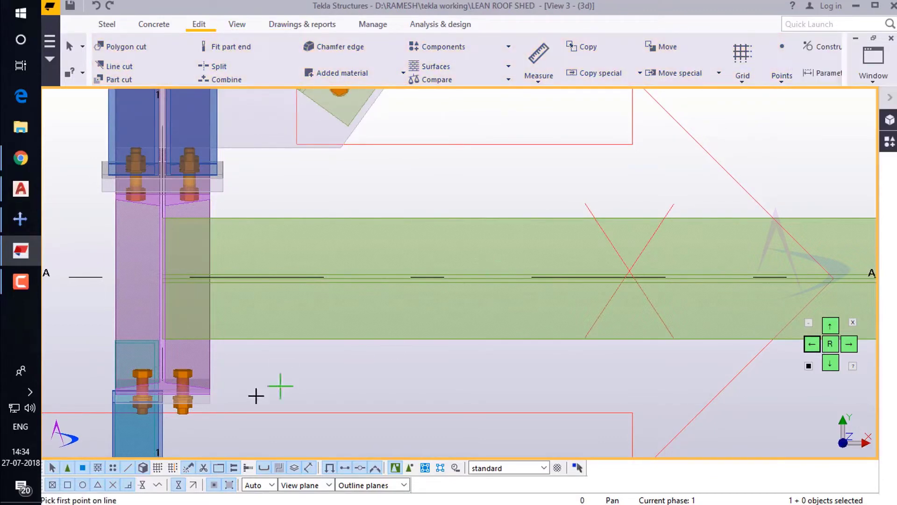
{"action": "left_click", "coordinate": [210, 403]}
{"action": "scroll", "coordinate": [215, 209], "scroll_direction": "up", "scroll_amount": 5}
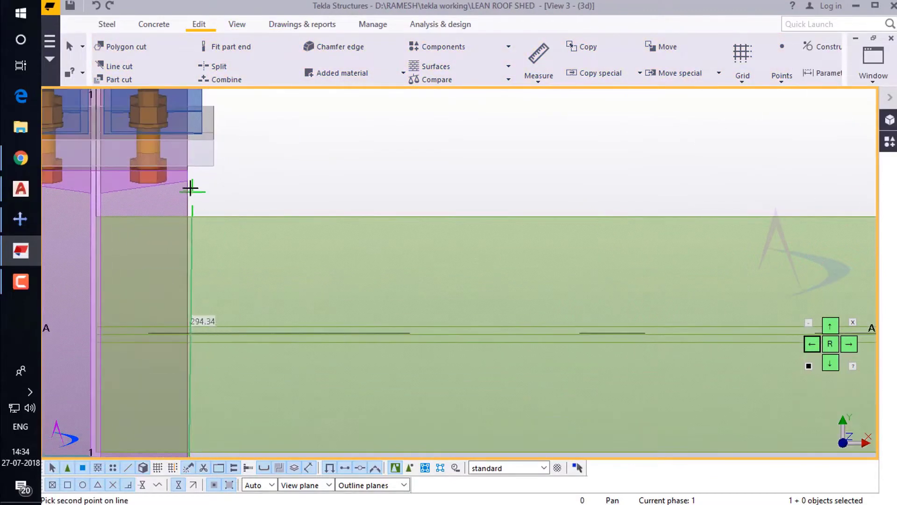
{"action": "left_click", "coordinate": [188, 182]}
{"action": "key", "text": "Escape"}
Step: Make one linear copy of the flange-edge construction line with dX 10 mm, without expanding the work area
{"action": "scroll", "coordinate": [255, 211], "scroll_direction": "down", "scroll_amount": 2}
{"action": "scroll", "coordinate": [239, 402], "scroll_direction": "up", "scroll_amount": 2}
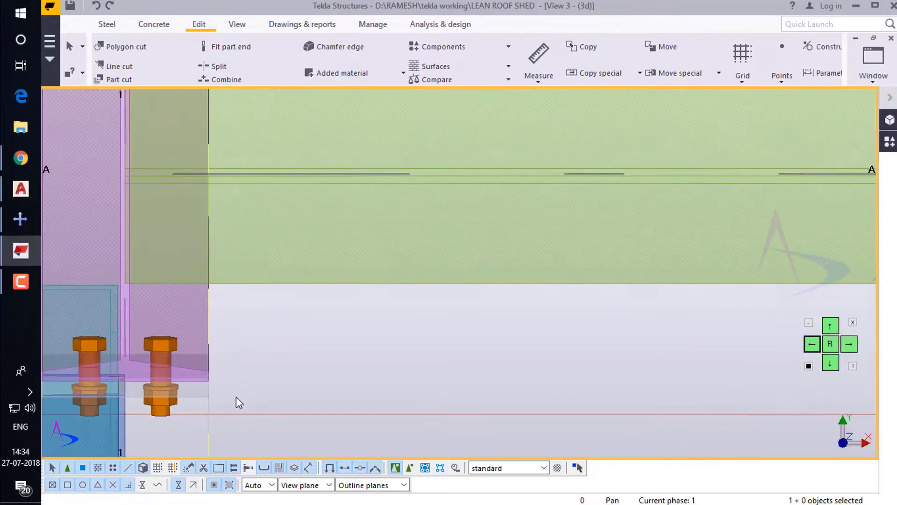
{"action": "scroll", "coordinate": [239, 385], "scroll_direction": "up", "scroll_amount": 3}
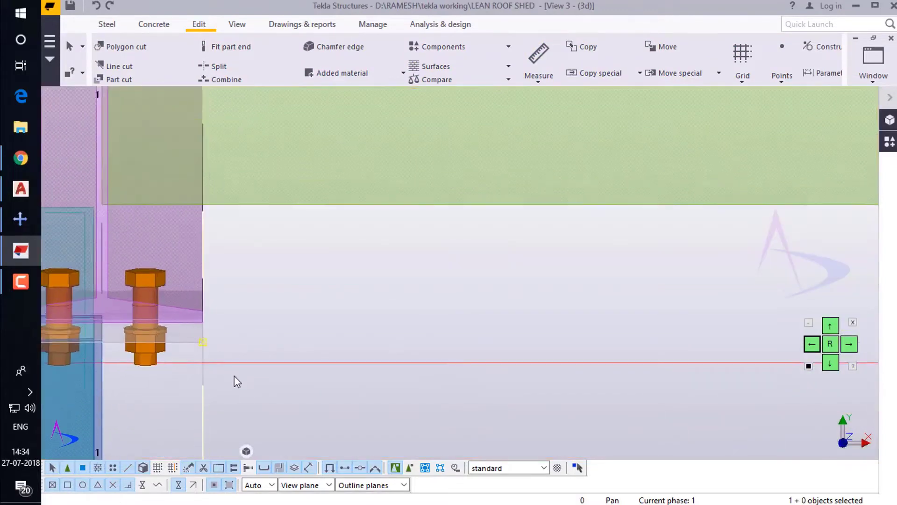
{"action": "right_click", "coordinate": [374, 319]}
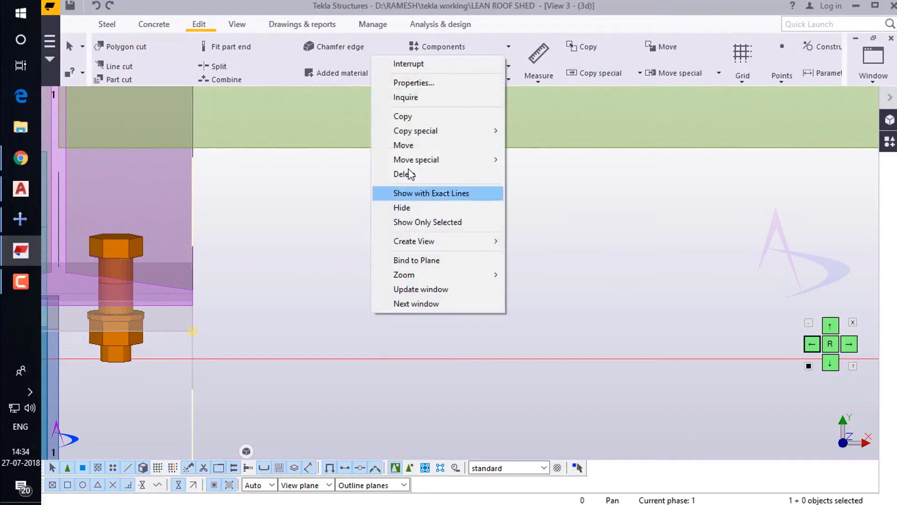
{"action": "mouse_move", "coordinate": [415, 132]}
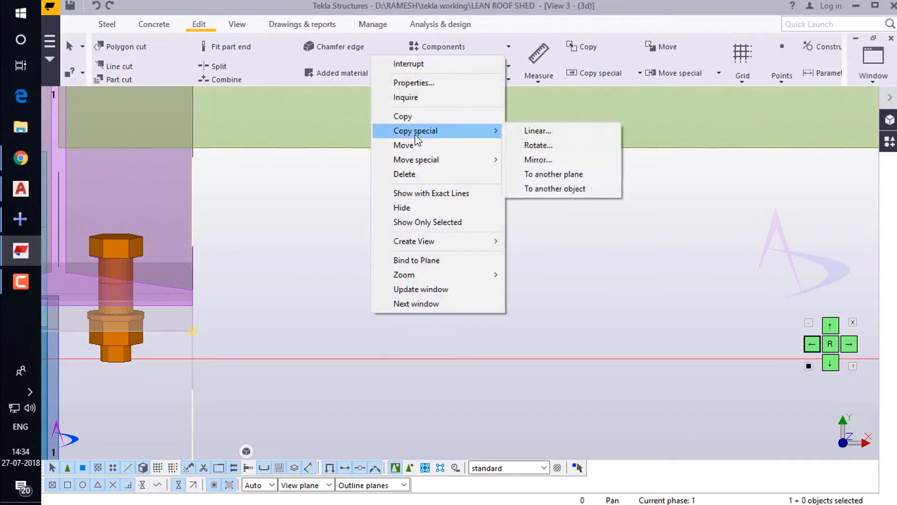
{"action": "left_click", "coordinate": [535, 132]}
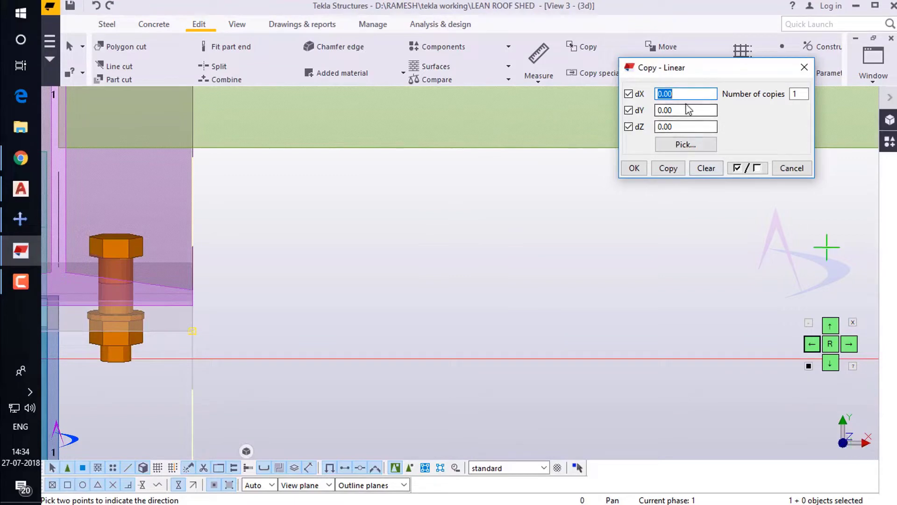
{"action": "type", "text": "10"}
{"action": "left_click", "coordinate": [668, 168]}
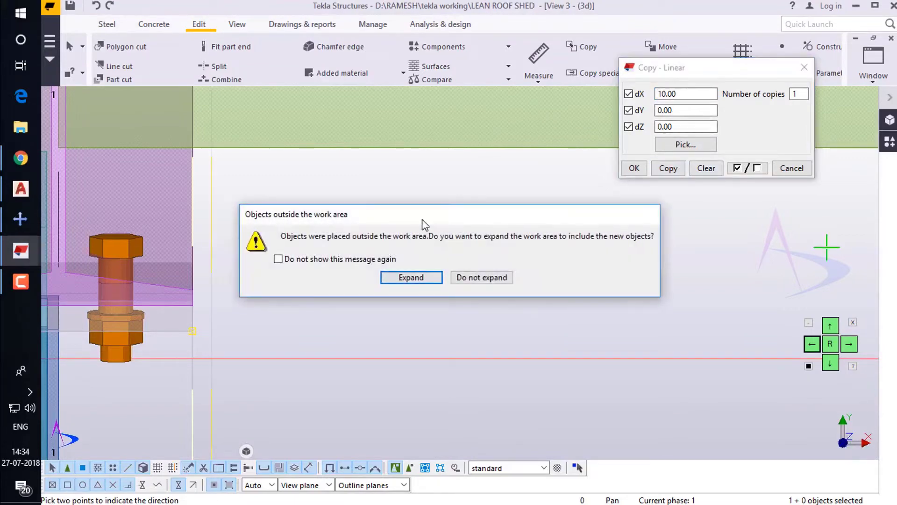
{"action": "left_click", "coordinate": [486, 282]}
{"action": "right_click", "coordinate": [401, 244]}
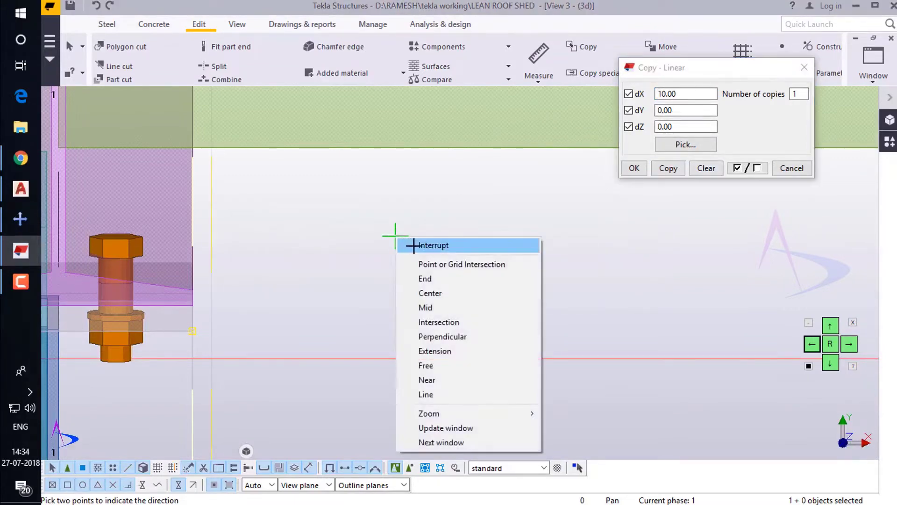
{"action": "left_click", "coordinate": [412, 244]}
{"action": "scroll", "coordinate": [170, 257], "scroll_direction": "up", "scroll_amount": 4}
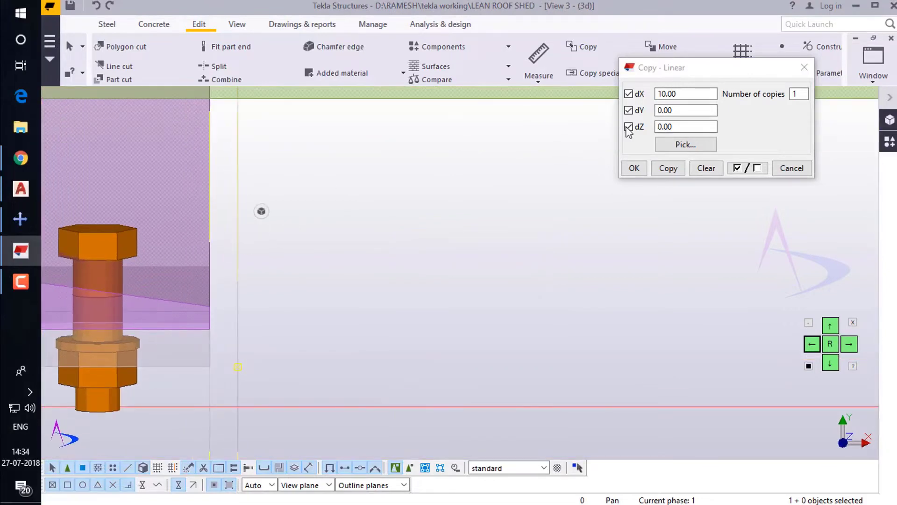
Step: Make one linear copy of the 10 mm offset construction line with dX 140 mm, without expanding the work area
{"action": "left_click", "coordinate": [628, 101]}
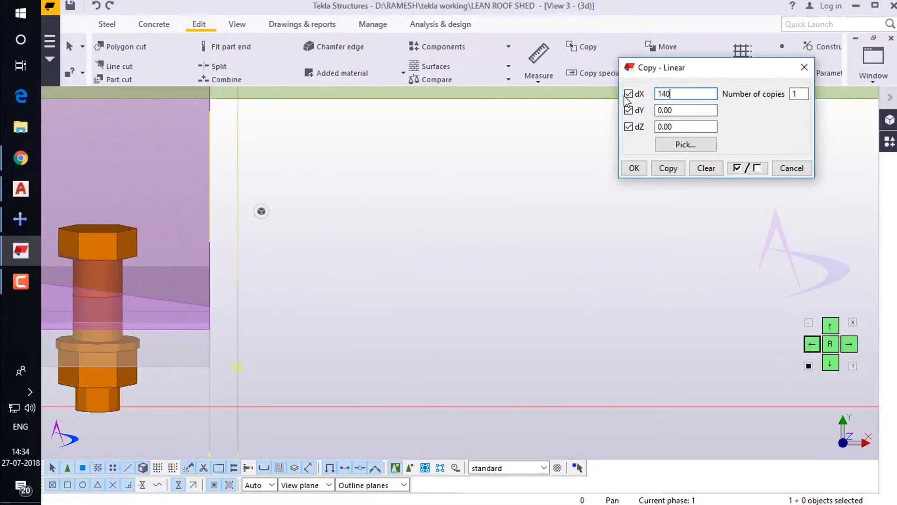
{"action": "left_click", "coordinate": [662, 171]}
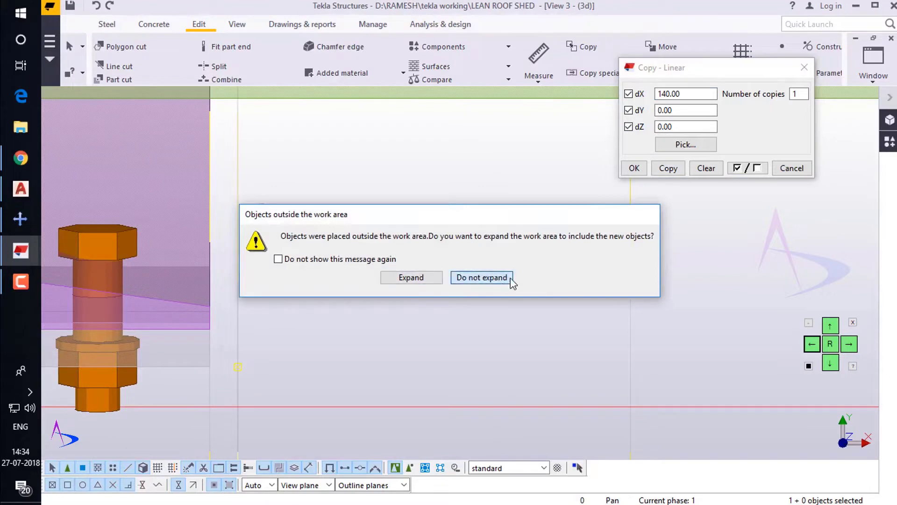
{"action": "left_click", "coordinate": [510, 280]}
{"action": "left_click", "coordinate": [641, 170]}
Step: Draw a construction line along the strut's upper edge, from its column end to the farthest vertical construction line
{"action": "scroll", "coordinate": [348, 304], "scroll_direction": "down", "scroll_amount": 5}
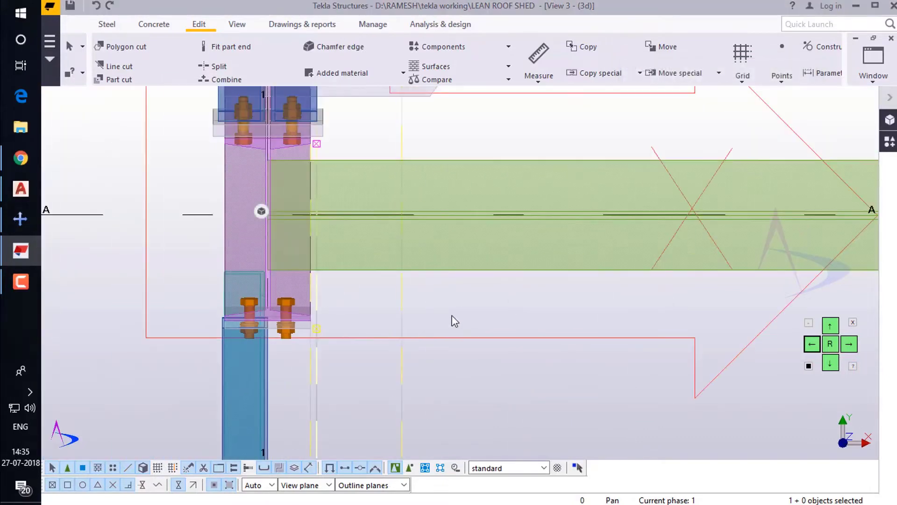
{"action": "scroll", "coordinate": [152, 181], "scroll_direction": "up", "scroll_amount": 5}
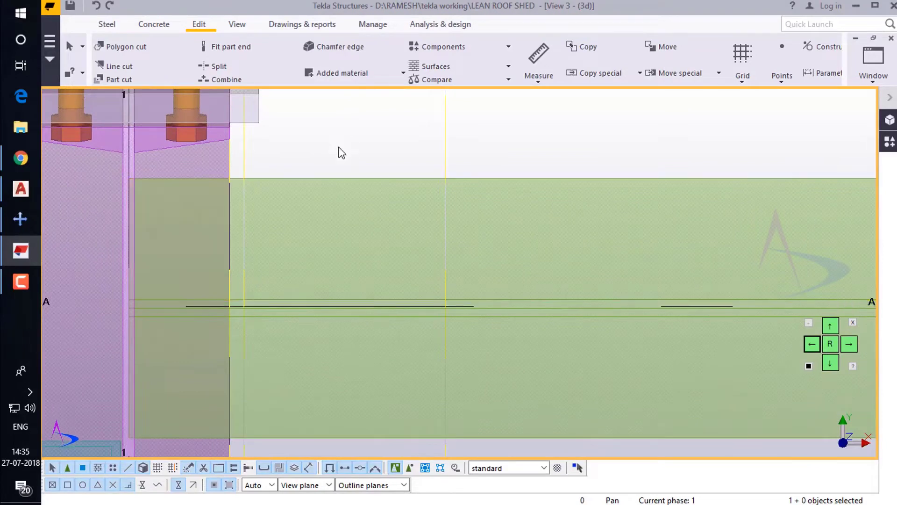
{"action": "left_click", "coordinate": [824, 47]}
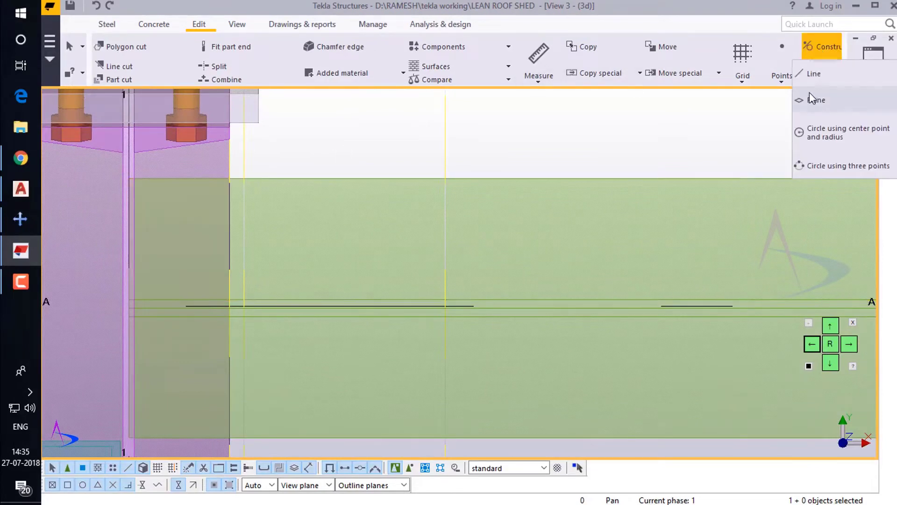
{"action": "left_click", "coordinate": [813, 79]}
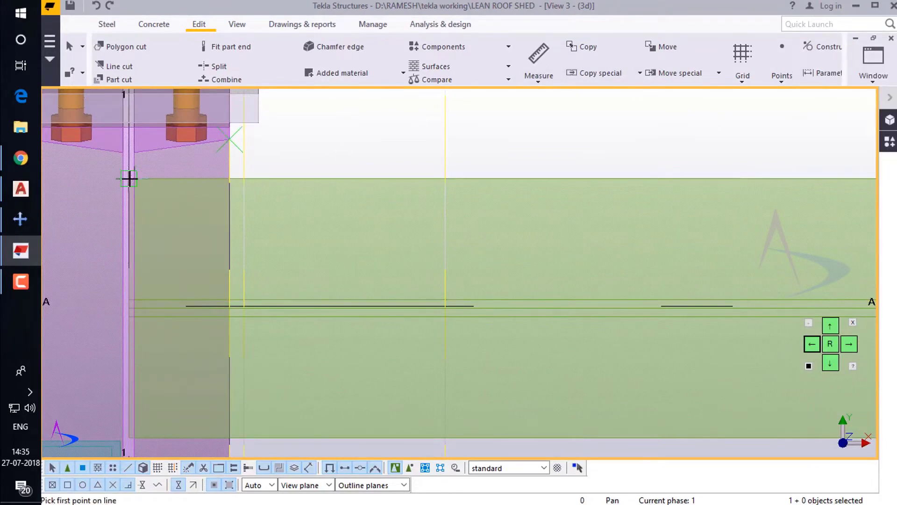
{"action": "left_click", "coordinate": [294, 188]}
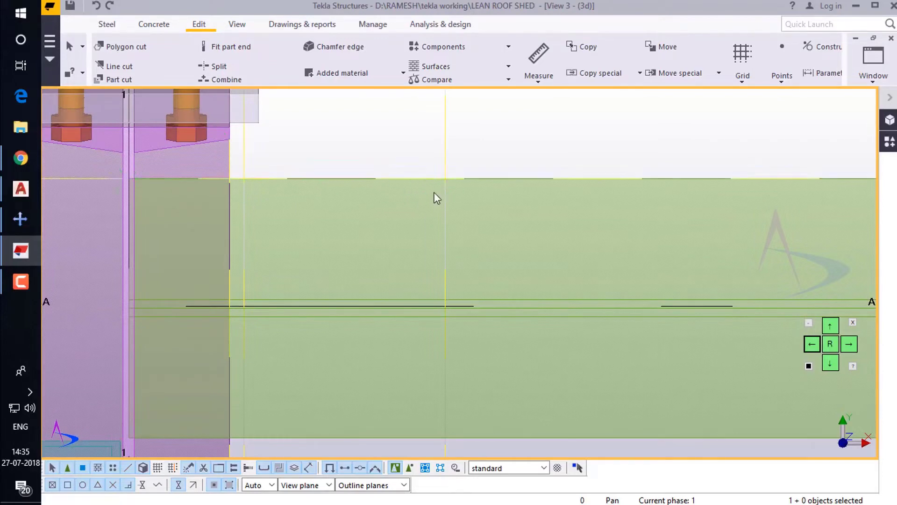
Step: Copy the strut's upper-edge construction line 10 mm upward, away from the strut
{"action": "left_click", "coordinate": [462, 180]}
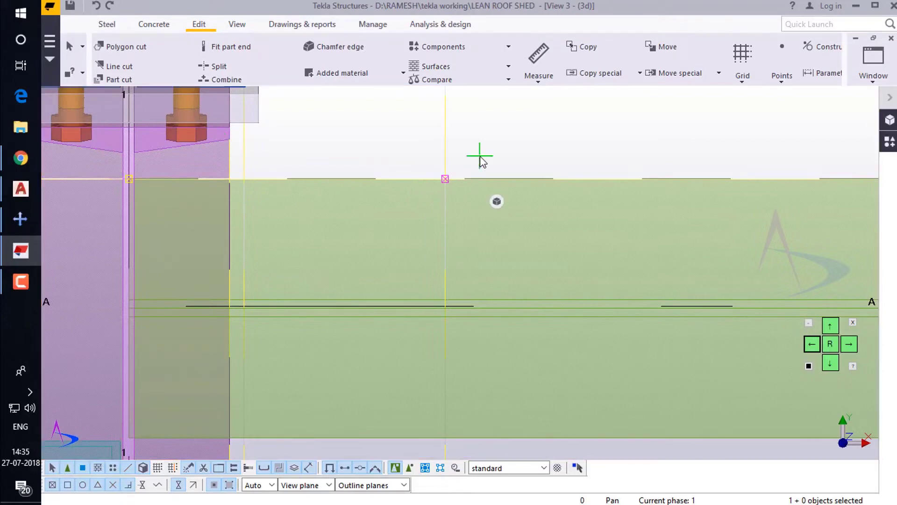
{"action": "key", "text": "ctrl+c"}
{"action": "left_click", "coordinate": [444, 179]}
{"action": "scroll", "coordinate": [422, 269], "scroll_direction": "down", "scroll_amount": 3}
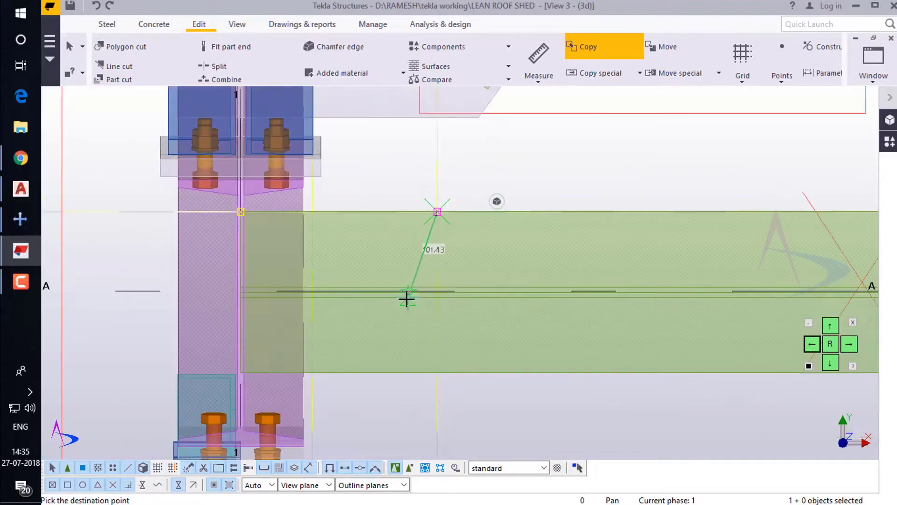
{"action": "scroll", "coordinate": [426, 198], "scroll_direction": "up", "scroll_amount": 1}
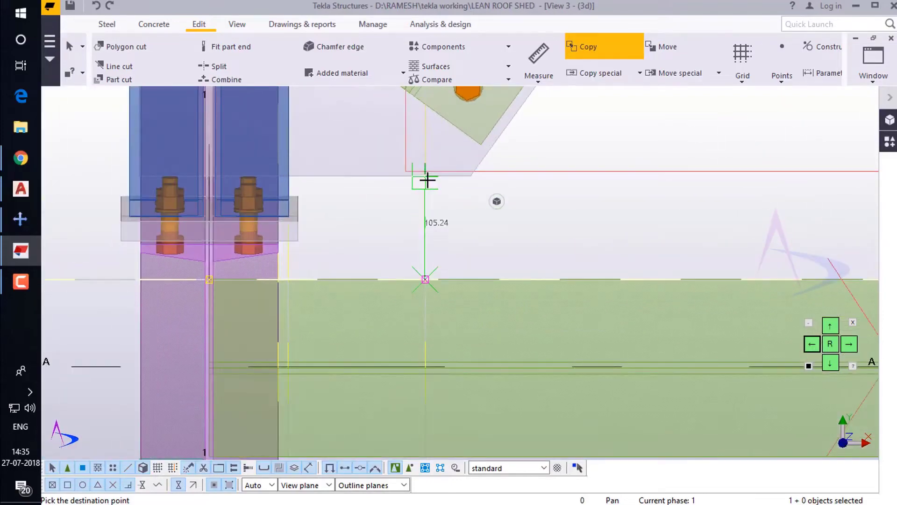
{"action": "type", "text": "10"}
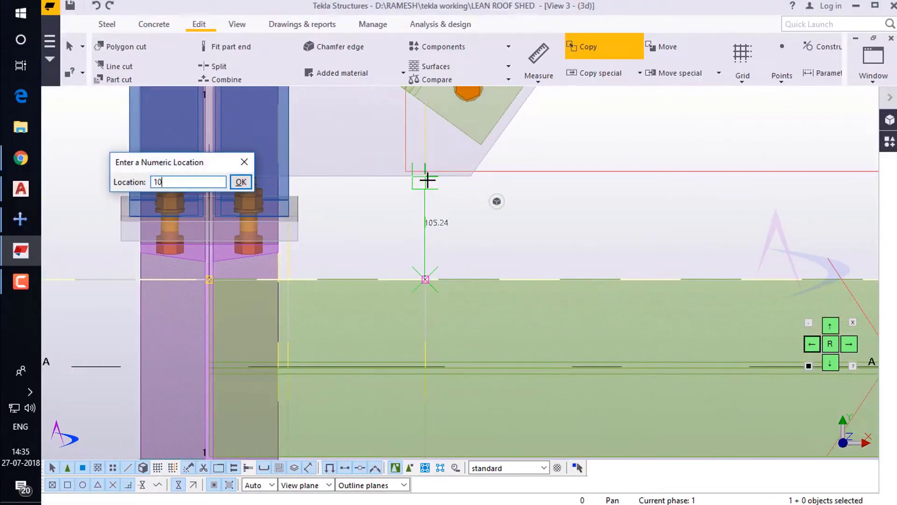
{"action": "key", "text": "Return"}
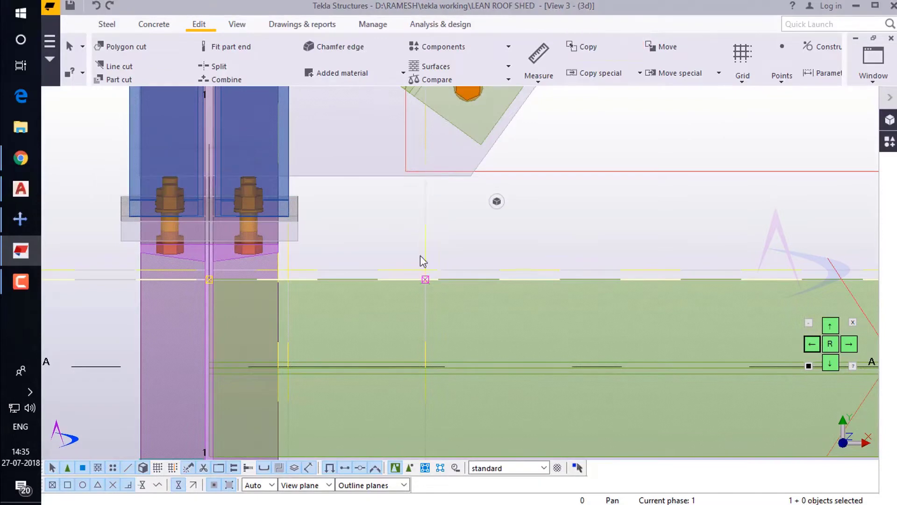
Step: Copy the upper-edge construction line below the strut, from the upper offset line to the strut's lower edge, without expanding the work area
{"action": "scroll", "coordinate": [412, 299], "scroll_direction": "up", "scroll_amount": 2}
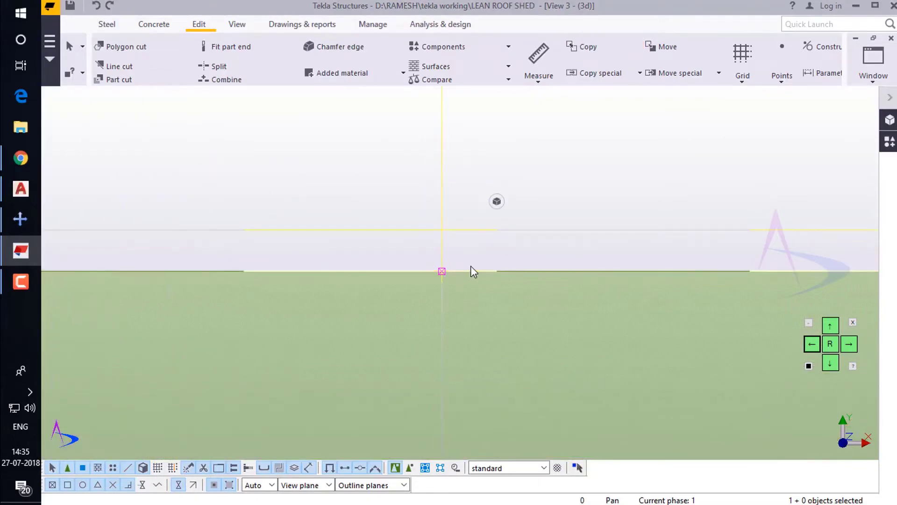
{"action": "key", "text": "ctrl+c"}
{"action": "left_click", "coordinate": [443, 231]}
{"action": "scroll", "coordinate": [395, 196], "scroll_direction": "up", "scroll_amount": 2}
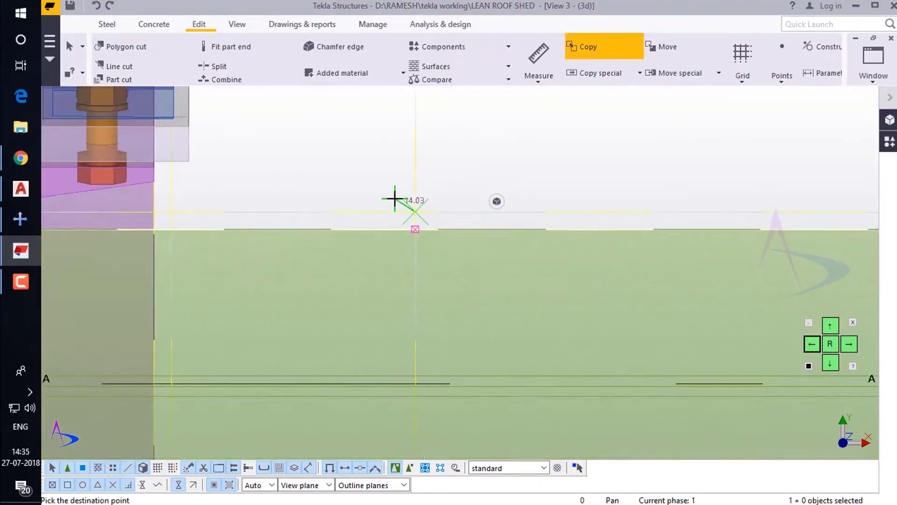
{"action": "scroll", "coordinate": [394, 196], "scroll_direction": "down", "scroll_amount": 2}
{"action": "scroll", "coordinate": [418, 264], "scroll_direction": "up", "scroll_amount": 2}
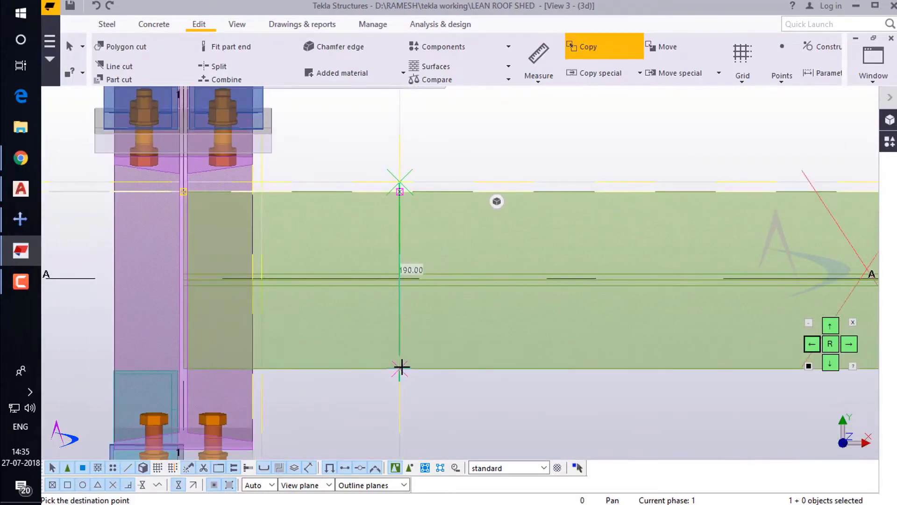
{"action": "left_click", "coordinate": [399, 370]}
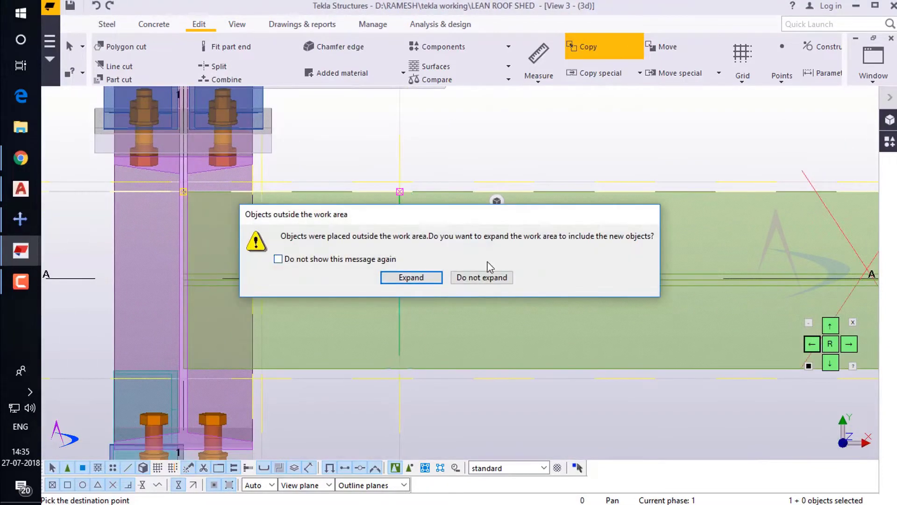
{"action": "left_click", "coordinate": [484, 277]}
Step: Examine the construction lines around the strut's column end in the work-plane view and in the 3D view
{"action": "scroll", "coordinate": [435, 384], "scroll_direction": "up", "scroll_amount": 2}
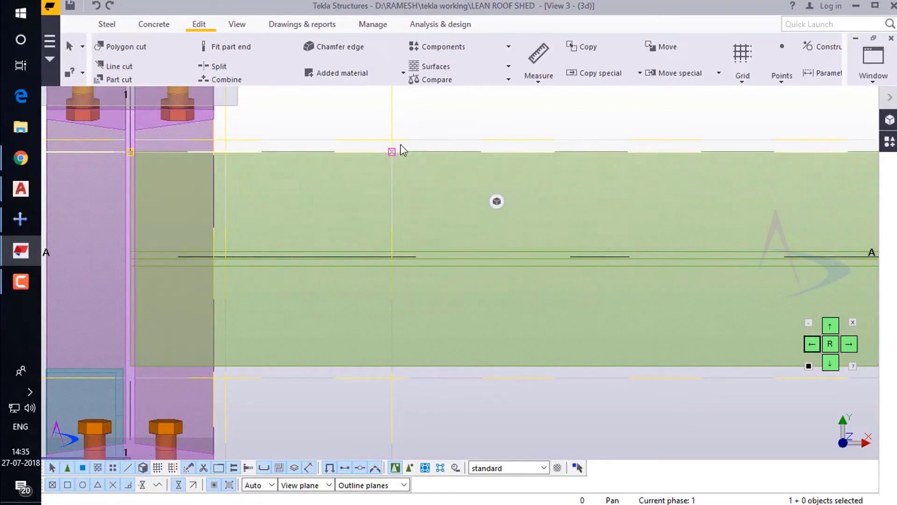
{"action": "left_click", "coordinate": [321, 402]}
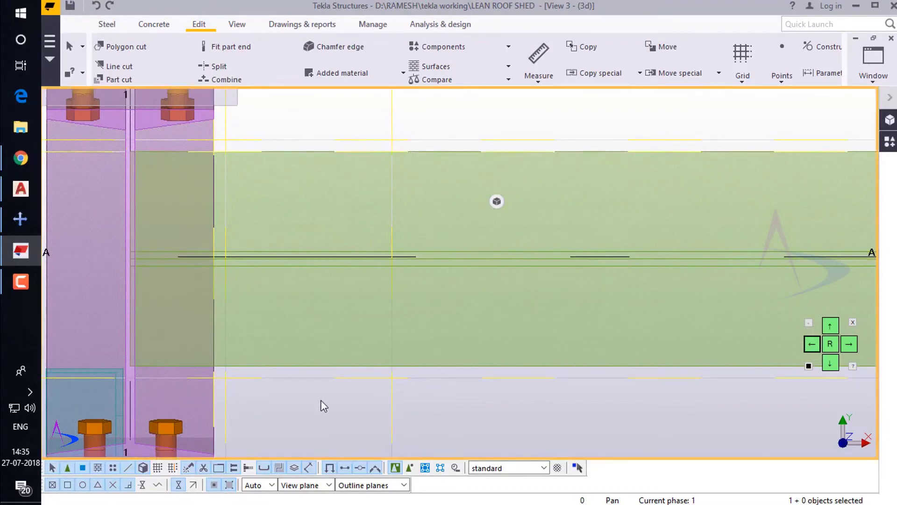
{"action": "middle_click_drag", "start_coordinate": [340, 387], "coordinate": [404, 388]}
{"action": "middle_click_drag", "start_coordinate": [348, 133], "coordinate": [280, 132]}
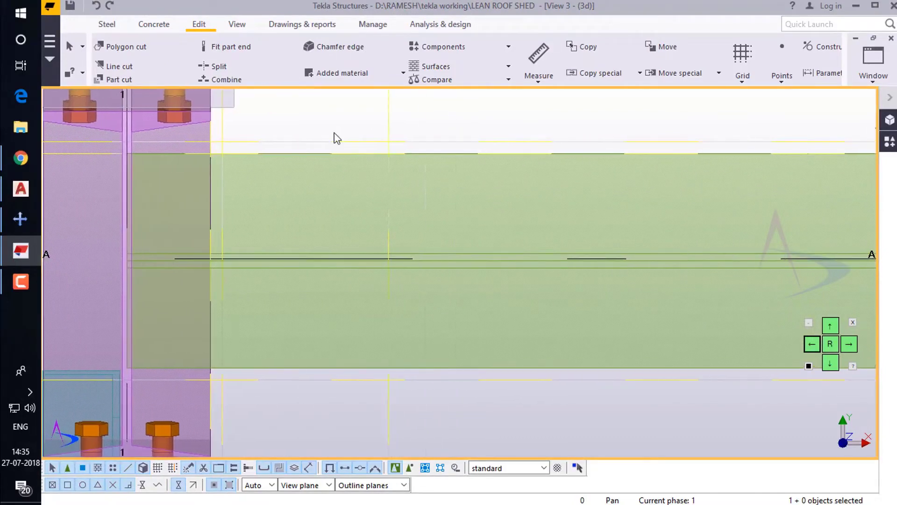
{"action": "key", "text": "ctrl+Tab"}
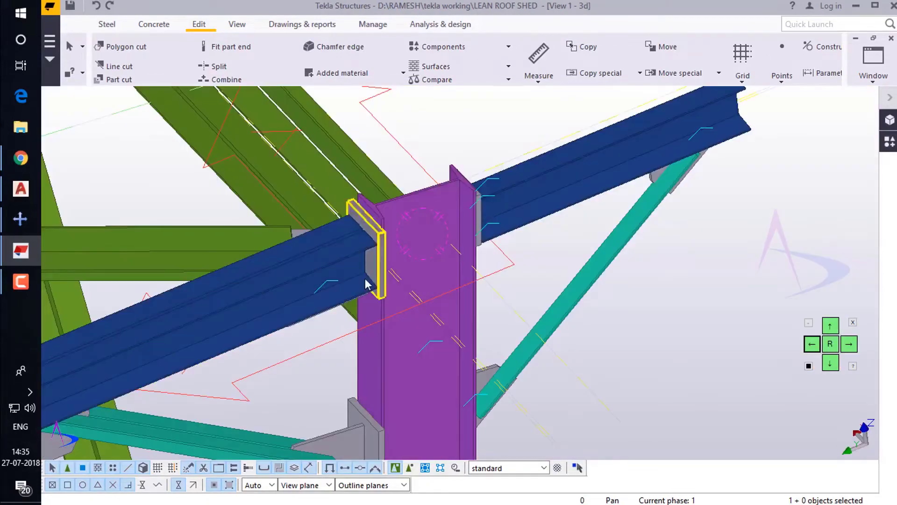
{"action": "middle_click_drag", "start_coordinate": [292, 276], "coordinate": [614, 279], "text": "ctrl"}
{"action": "scroll", "coordinate": [300, 278], "scroll_direction": "up", "scroll_amount": 3}
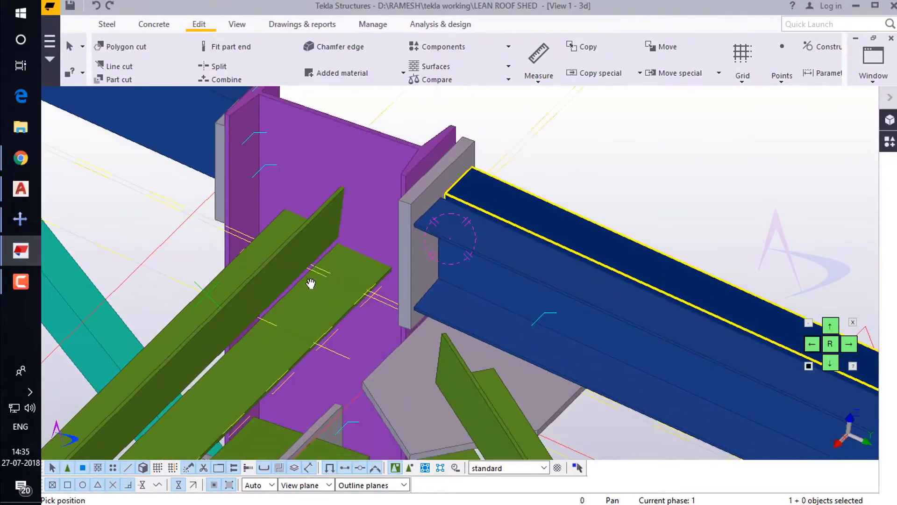
{"action": "scroll", "coordinate": [322, 264], "scroll_direction": "up", "scroll_amount": 2}
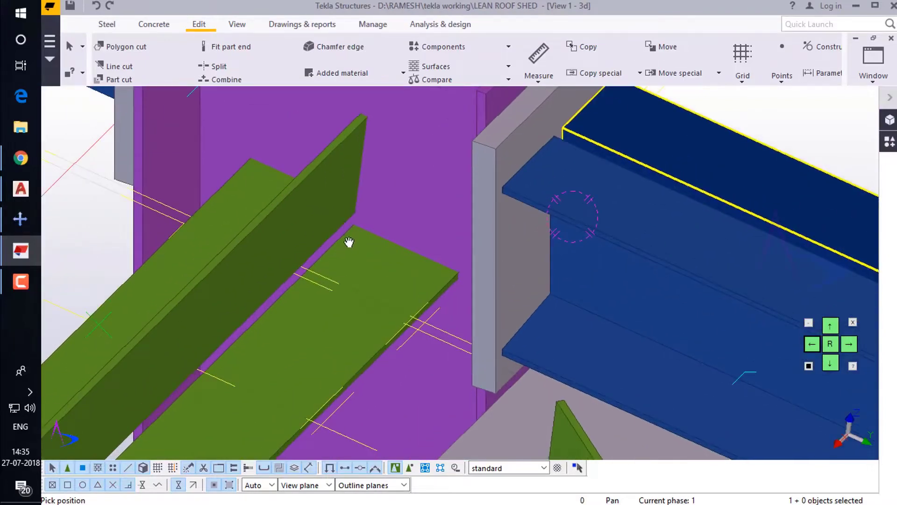
{"action": "scroll", "coordinate": [335, 263], "scroll_direction": "down", "scroll_amount": 2}
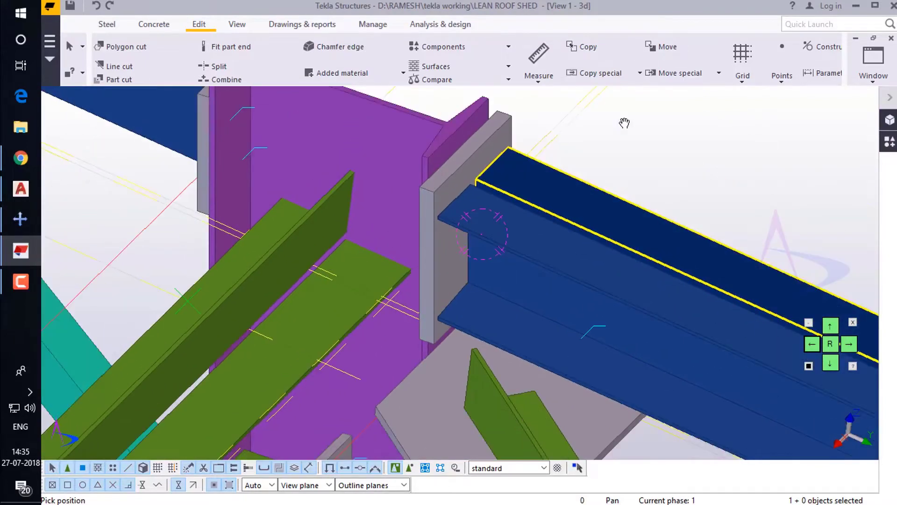
Step: Close the grid A view and tile the remaining 3D and work-plane views vertically
{"action": "left_click", "coordinate": [871, 76]}
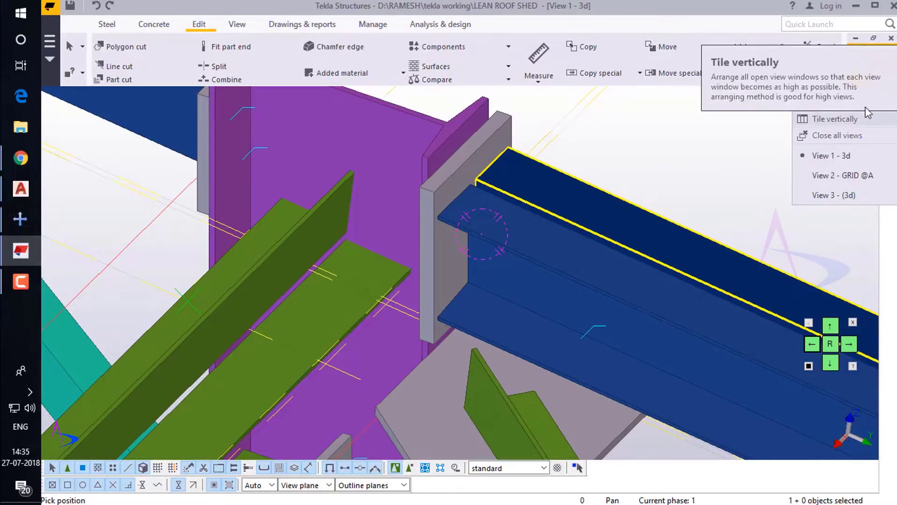
{"action": "left_click", "coordinate": [845, 123]}
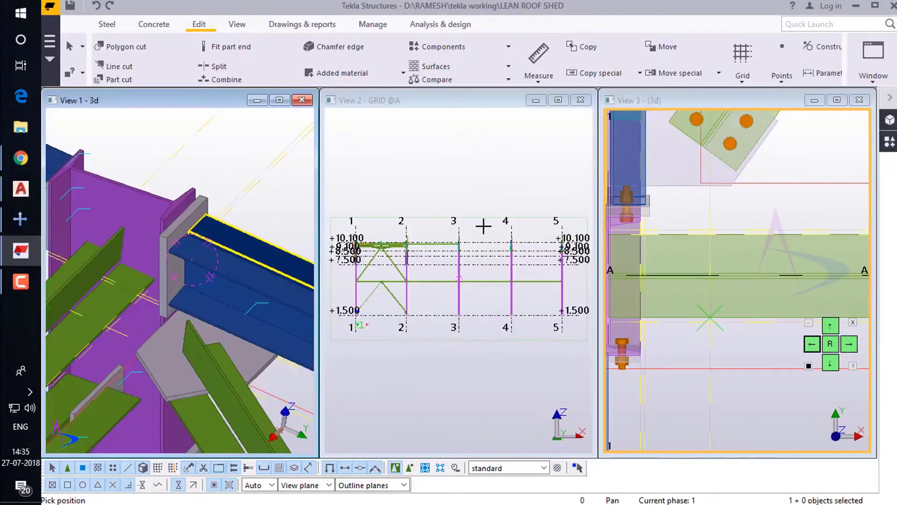
{"action": "right_click", "coordinate": [465, 182]}
{"action": "left_click", "coordinate": [479, 190]}
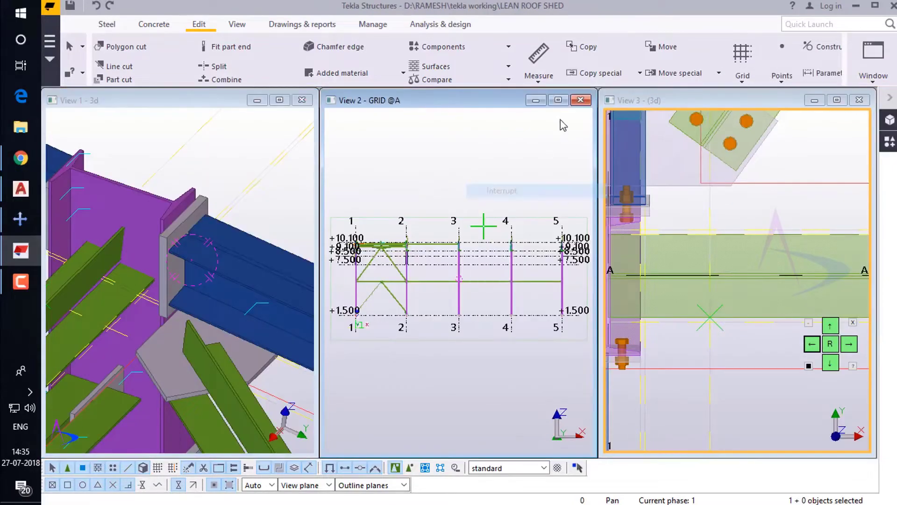
{"action": "left_click", "coordinate": [581, 100]}
{"action": "left_click", "coordinate": [888, 80]}
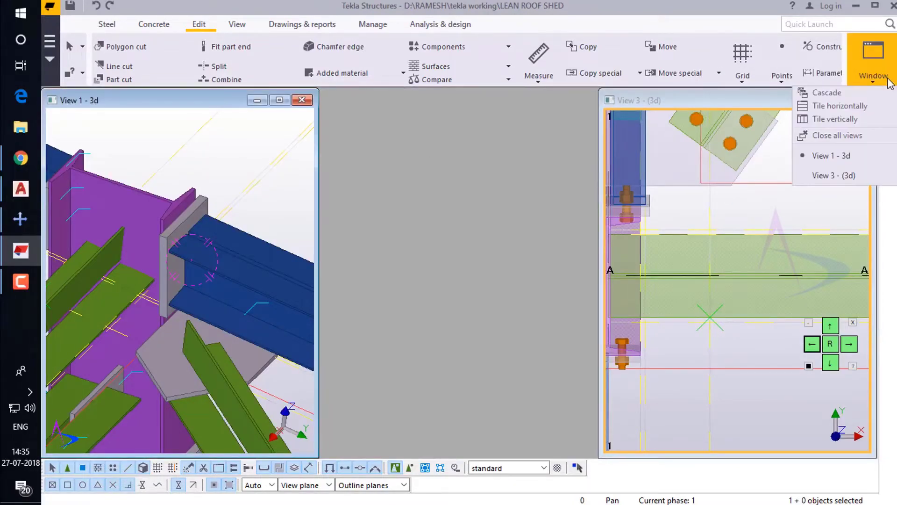
{"action": "left_click", "coordinate": [842, 122]}
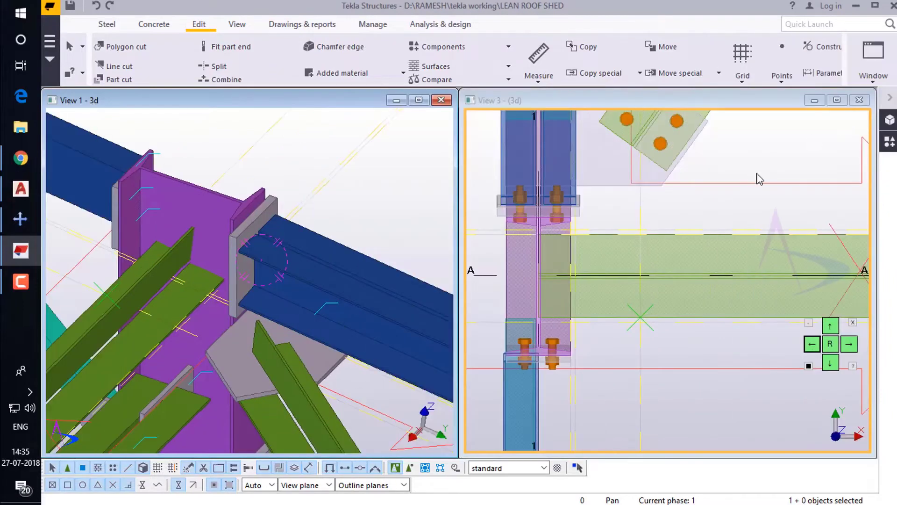
{"action": "scroll", "coordinate": [576, 268], "scroll_direction": "up", "scroll_amount": 2}
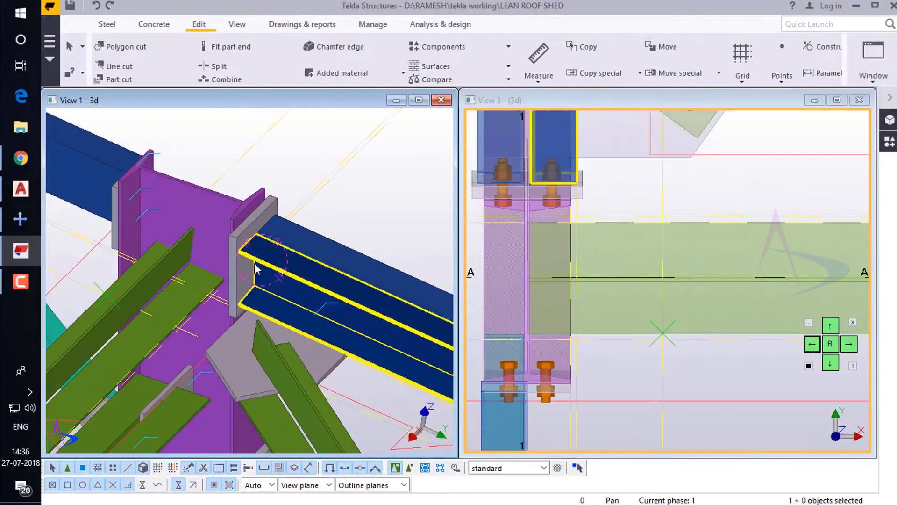
{"action": "middle_click_drag", "start_coordinate": [588, 280], "coordinate": [680, 289]}
{"action": "scroll", "coordinate": [686, 308], "scroll_direction": "up", "scroll_amount": 2}
{"action": "middle_click_drag", "start_coordinate": [723, 341], "coordinate": [692, 319]}
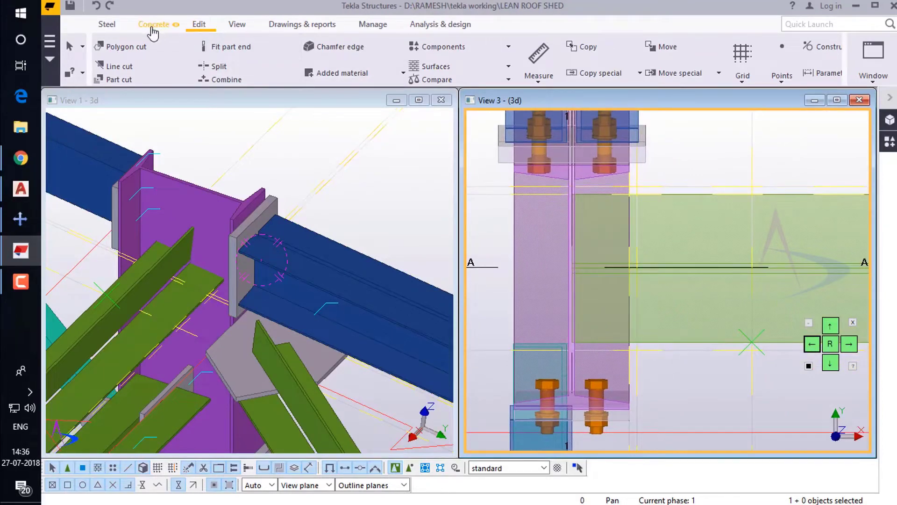
{"action": "left_click", "coordinate": [111, 26]}
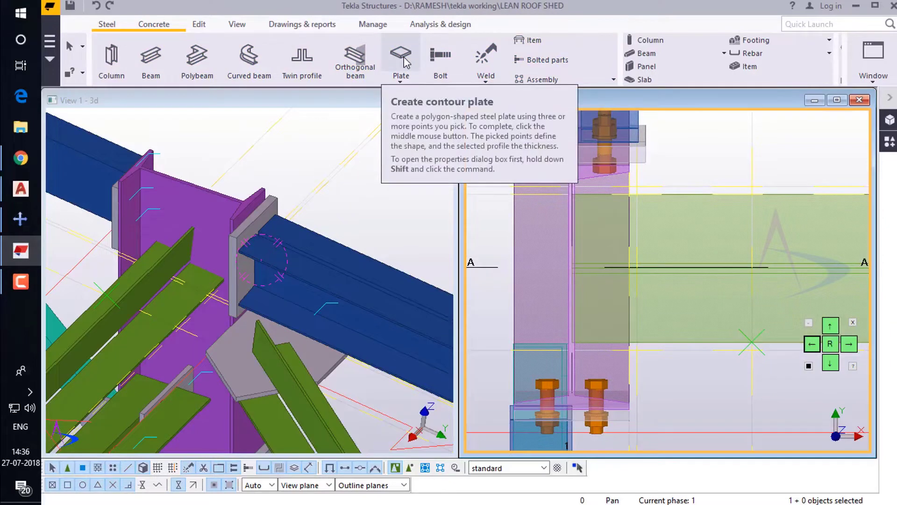
{"action": "left_click", "coordinate": [402, 56]}
{"action": "scroll", "coordinate": [605, 206], "scroll_direction": "up", "scroll_amount": 1}
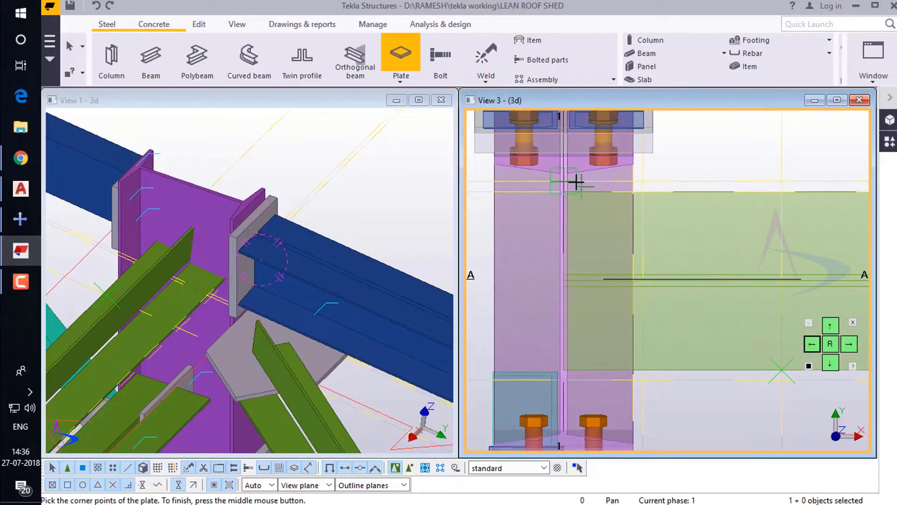
{"action": "scroll", "coordinate": [571, 181], "scroll_direction": "up", "scroll_amount": 2}
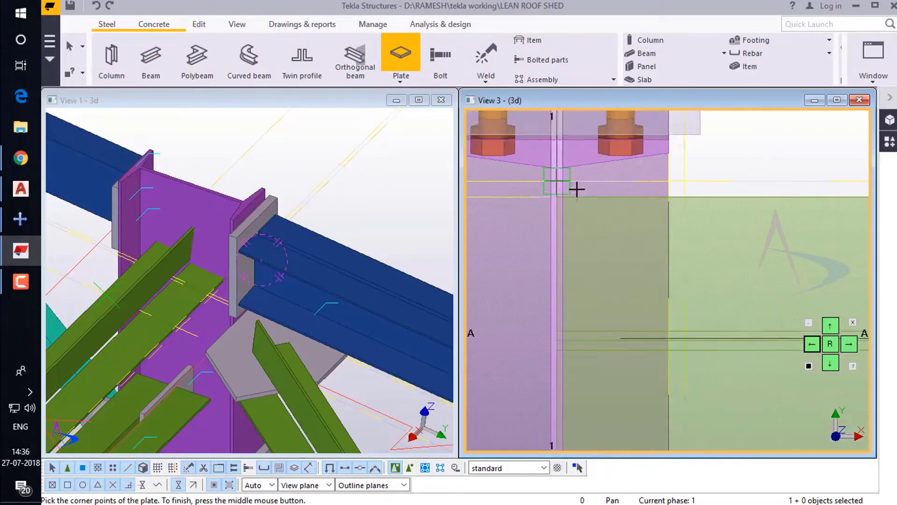
{"action": "left_click", "coordinate": [554, 177]}
{"action": "scroll", "coordinate": [414, 198], "scroll_direction": "down", "scroll_amount": 2}
{"action": "scroll", "coordinate": [501, 185], "scroll_direction": "down", "scroll_amount": 2}
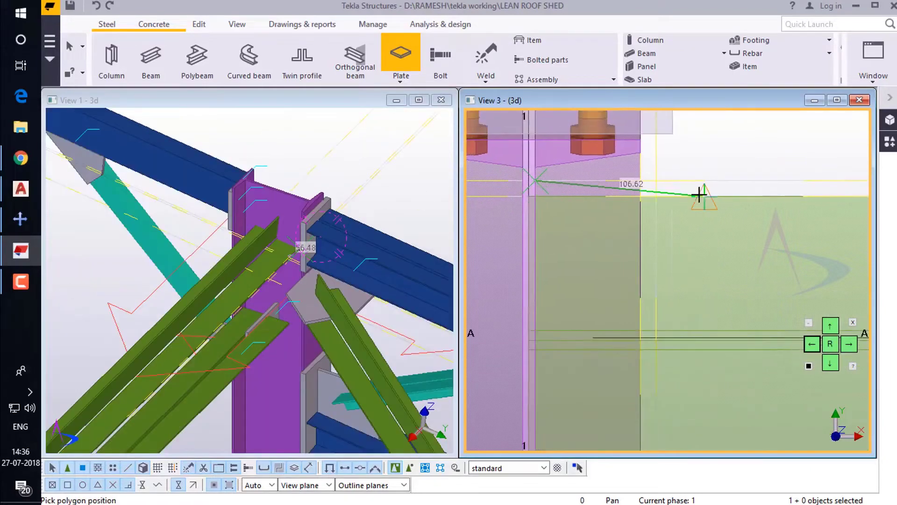
{"action": "scroll", "coordinate": [677, 202], "scroll_direction": "down", "scroll_amount": 1}
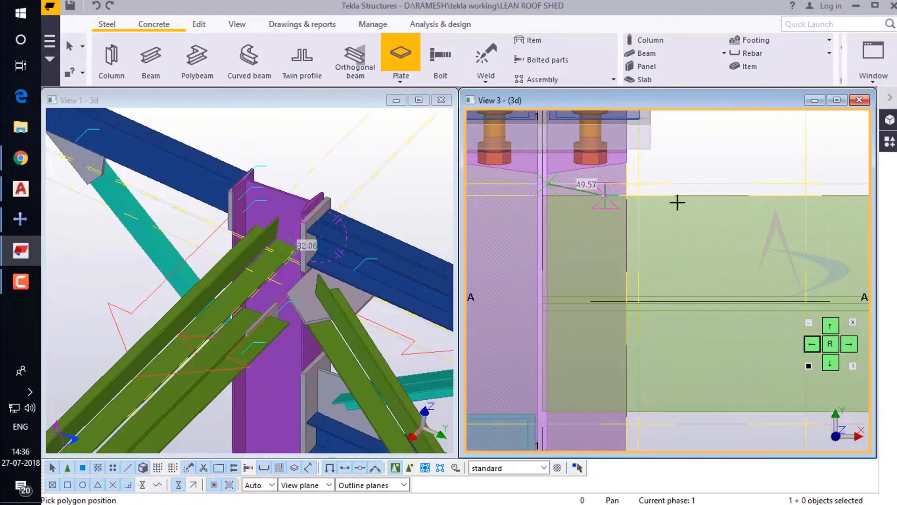
{"action": "left_click", "coordinate": [806, 183]}
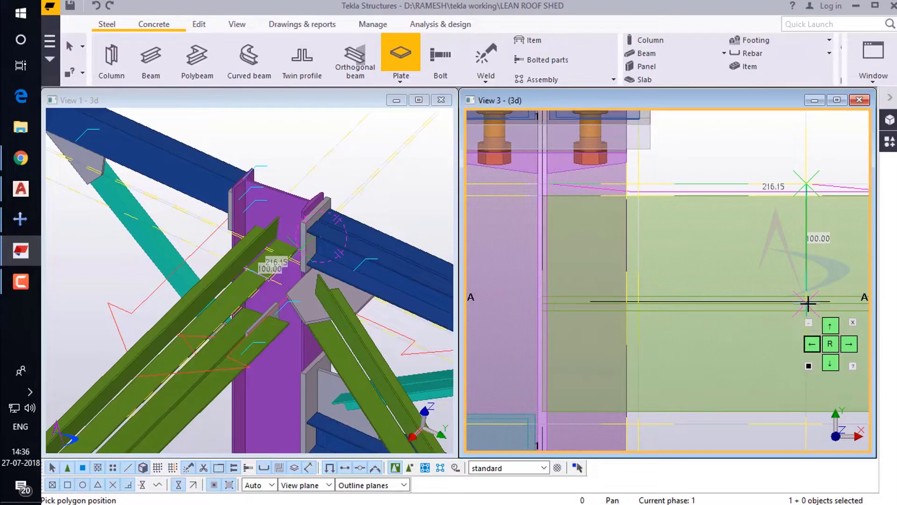
{"action": "key", "text": "Escape"}
Step: Start a contour plate at the column web on the upper offset line, with outer corners about 216 mm along and 200 mm down
{"action": "scroll", "coordinate": [596, 187], "scroll_direction": "up", "scroll_amount": 3}
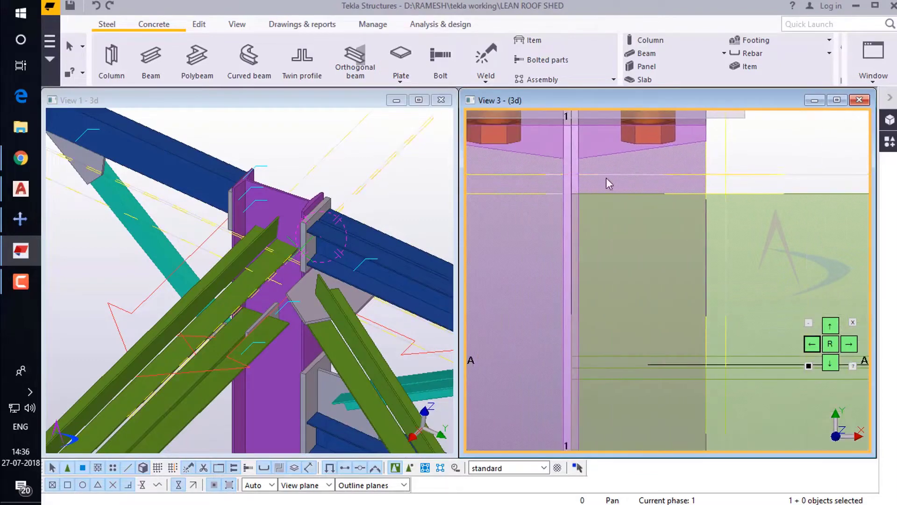
{"action": "scroll", "coordinate": [582, 179], "scroll_direction": "up", "scroll_amount": 3}
{"action": "left_click", "coordinate": [401, 57]}
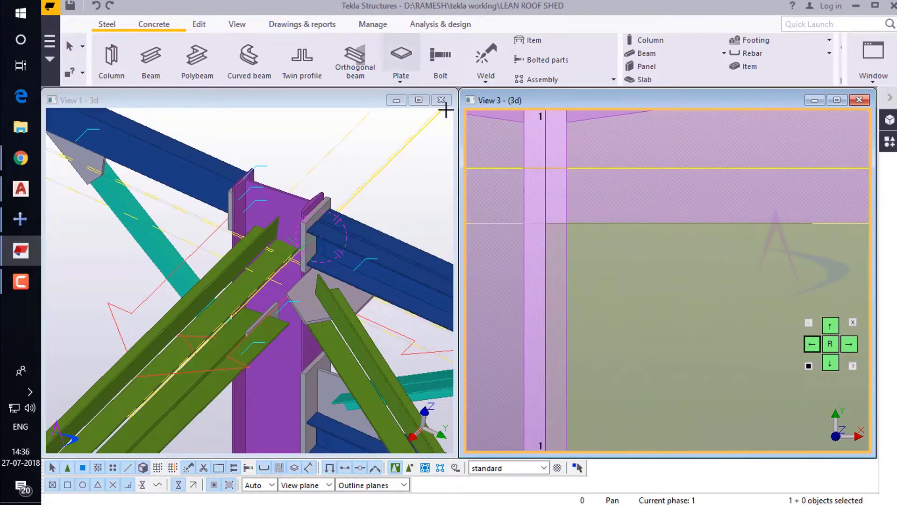
{"action": "left_click", "coordinate": [567, 170]}
{"action": "scroll", "coordinate": [481, 214], "scroll_direction": "down", "scroll_amount": 5}
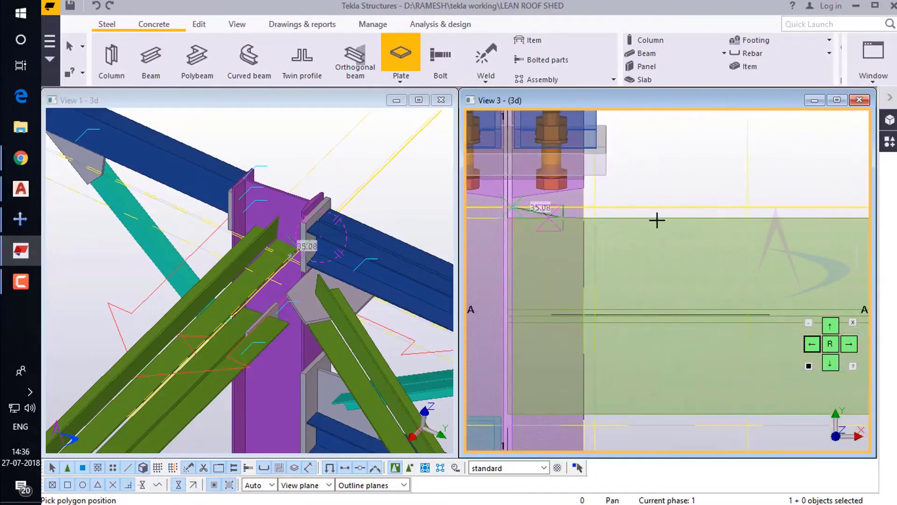
{"action": "middle_click_drag", "start_coordinate": [780, 204], "coordinate": [671, 200]}
{"action": "scroll", "coordinate": [611, 217], "scroll_direction": "down", "scroll_amount": 1}
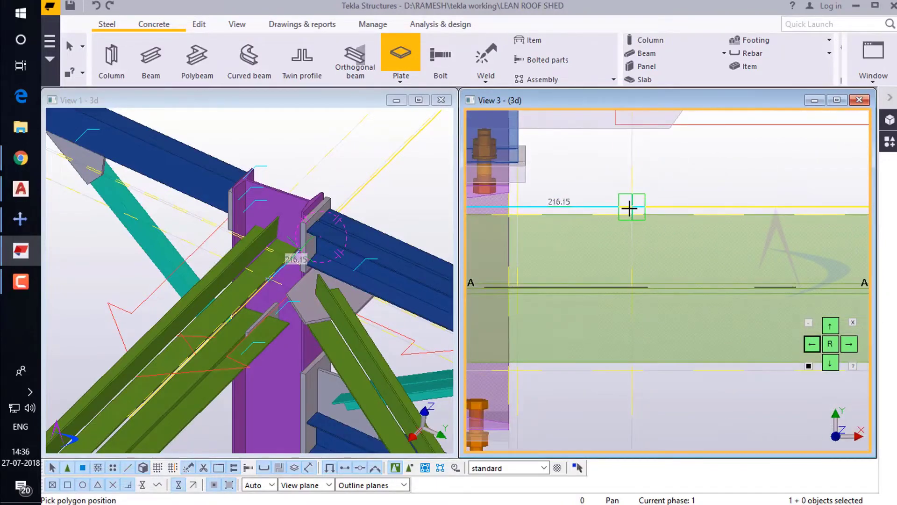
{"action": "left_click", "coordinate": [629, 208]}
{"action": "left_click", "coordinate": [632, 367]}
Step: Finish the contour plate with its last corner at the column web on the lower construction line, without expanding the work area
{"action": "scroll", "coordinate": [695, 324], "scroll_direction": "down", "scroll_amount": 2}
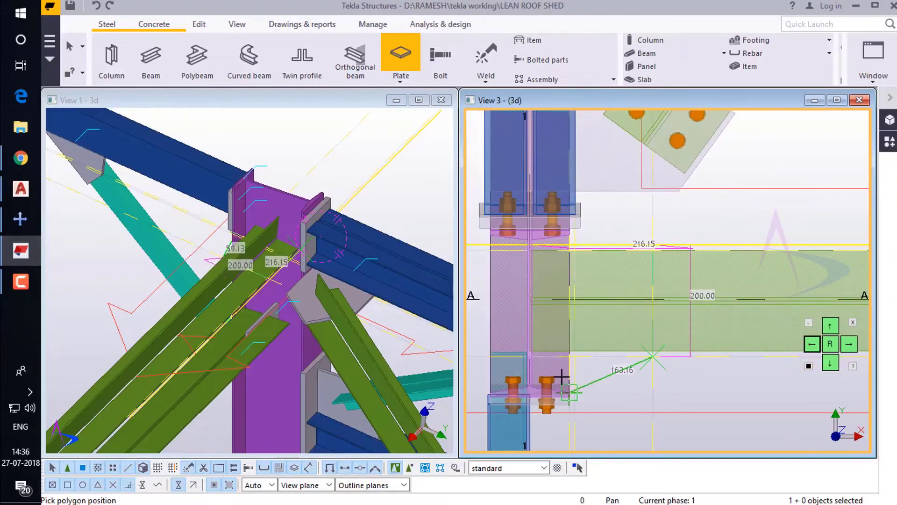
{"action": "scroll", "coordinate": [520, 360], "scroll_direction": "up", "scroll_amount": 5}
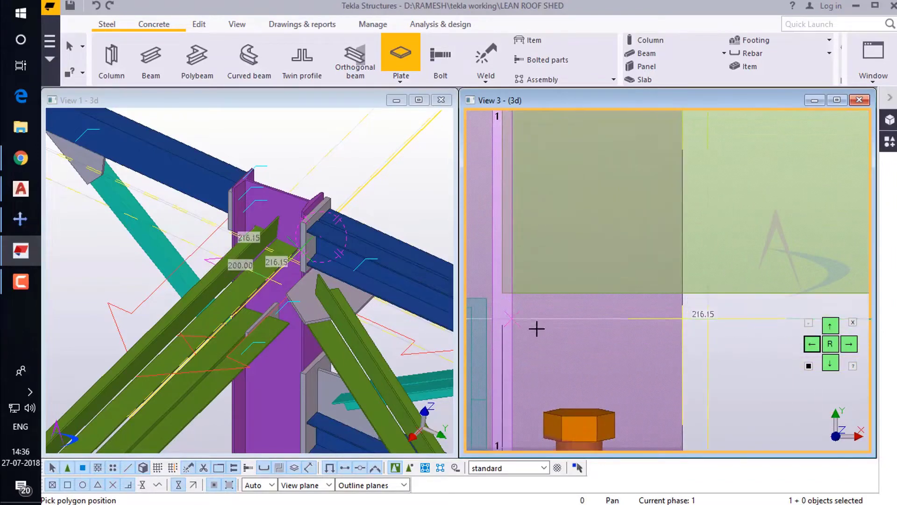
{"action": "left_click", "coordinate": [537, 328]}
{"action": "scroll", "coordinate": [541, 340], "scroll_direction": "down", "scroll_amount": 2}
{"action": "scroll", "coordinate": [585, 304], "scroll_direction": "down", "scroll_amount": 2}
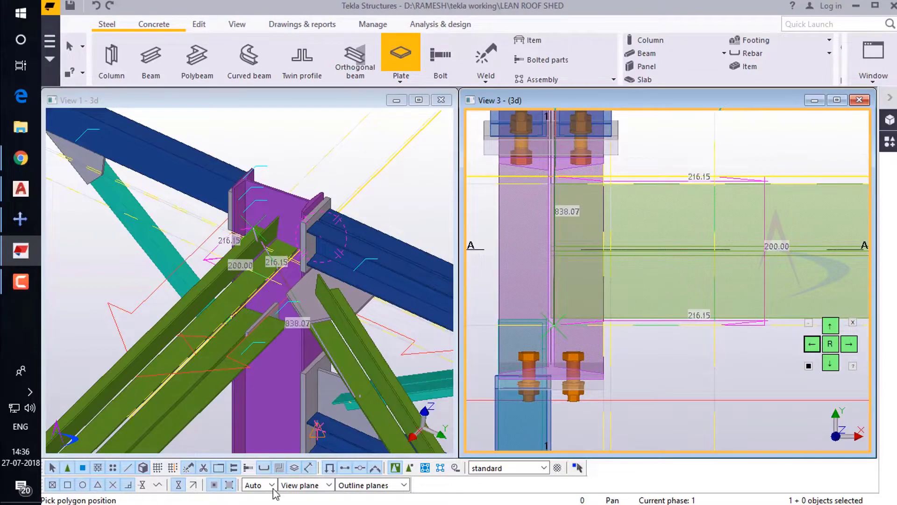
{"action": "middle_click", "coordinate": [679, 354]}
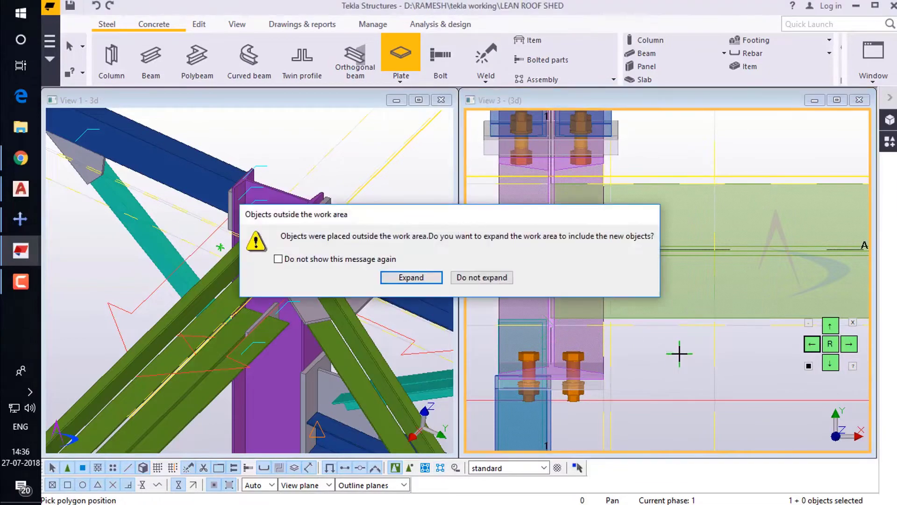
{"action": "left_click", "coordinate": [493, 278]}
Step: Clear the new plate's part and assembly prefixes and set its profile to PLT12
{"action": "scroll", "coordinate": [704, 159], "scroll_direction": "up", "scroll_amount": 3}
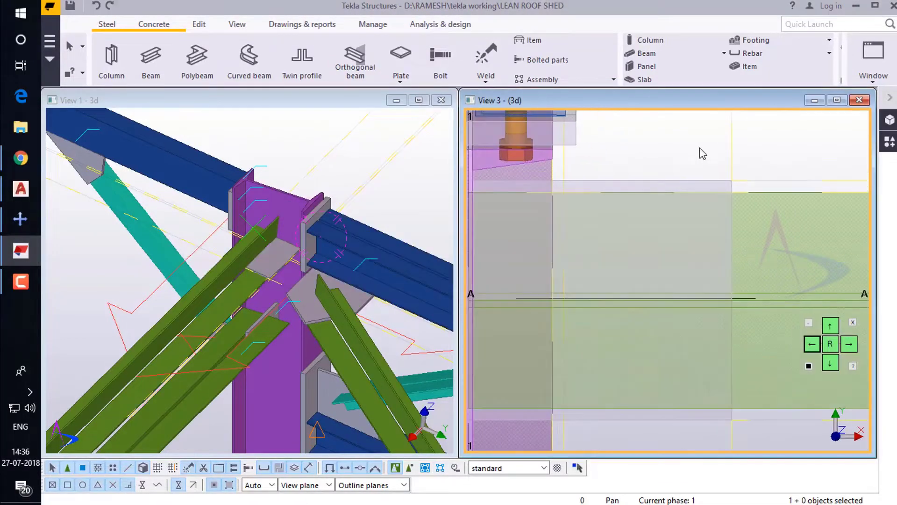
{"action": "scroll", "coordinate": [275, 276], "scroll_direction": "up", "scroll_amount": 5}
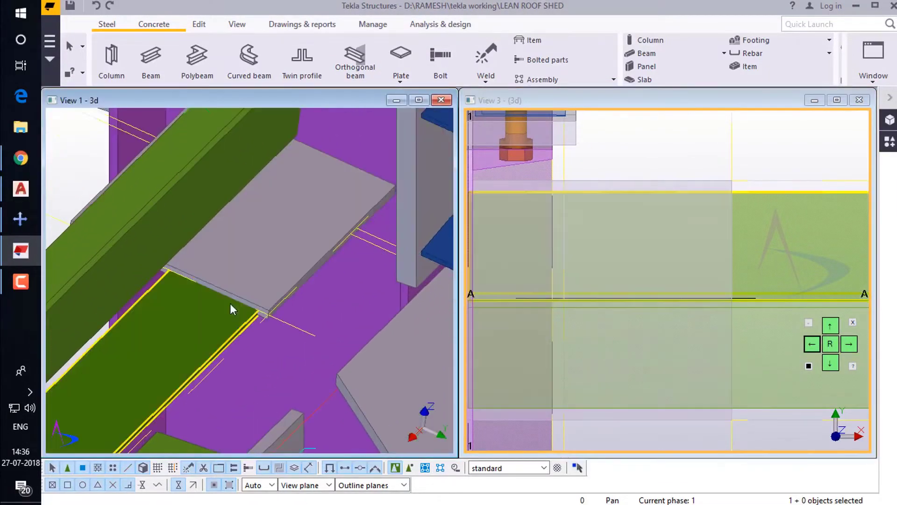
{"action": "key", "text": "v"}
{"action": "middle_click_drag", "start_coordinate": [246, 317], "coordinate": [262, 229], "text": "ctrl"}
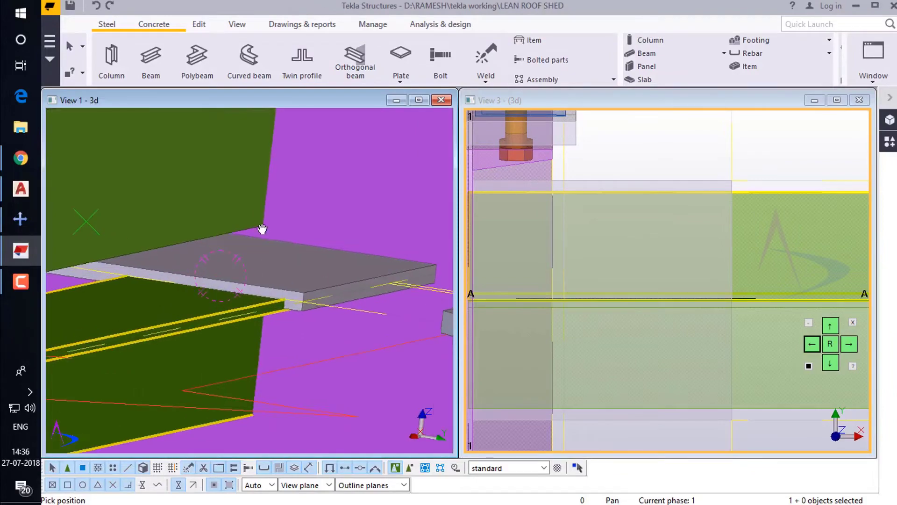
{"action": "middle_click_drag", "start_coordinate": [287, 273], "coordinate": [254, 268], "text": "ctrl"}
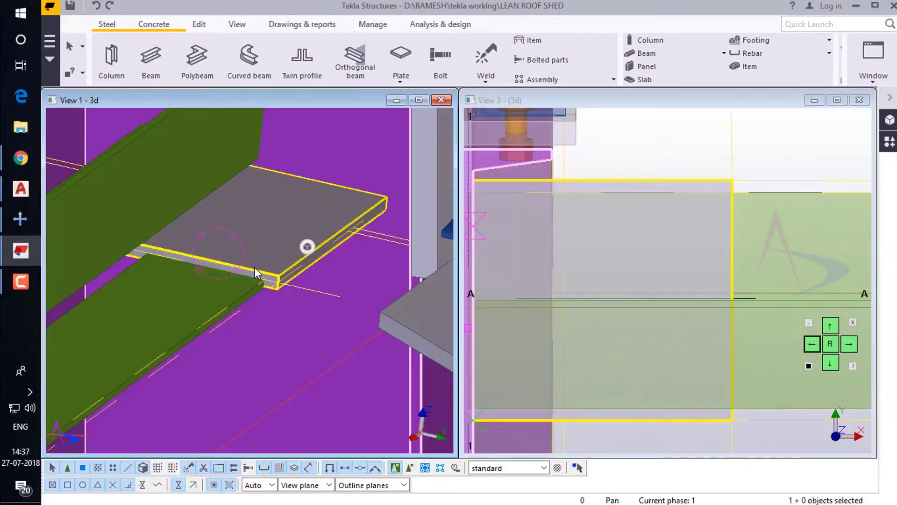
{"action": "double_click", "coordinate": [262, 223]}
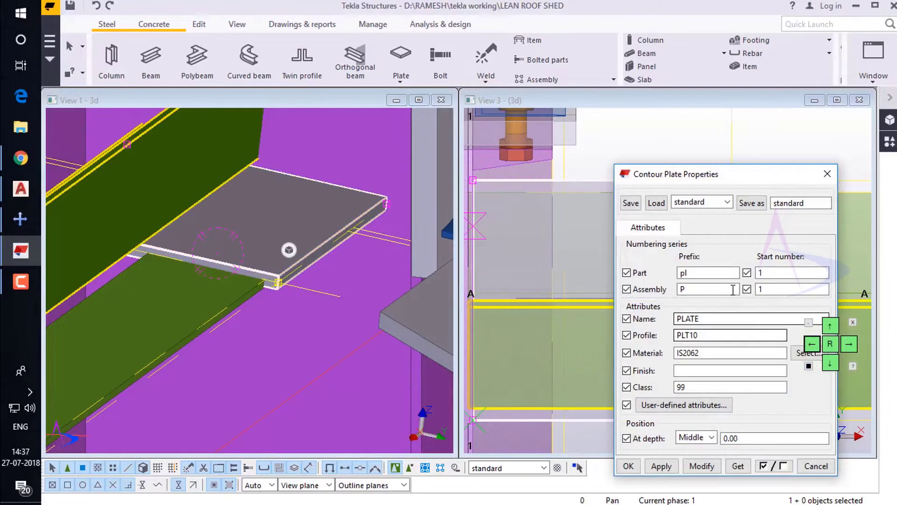
{"action": "left_click_drag", "start_coordinate": [732, 185], "coordinate": [665, 137]}
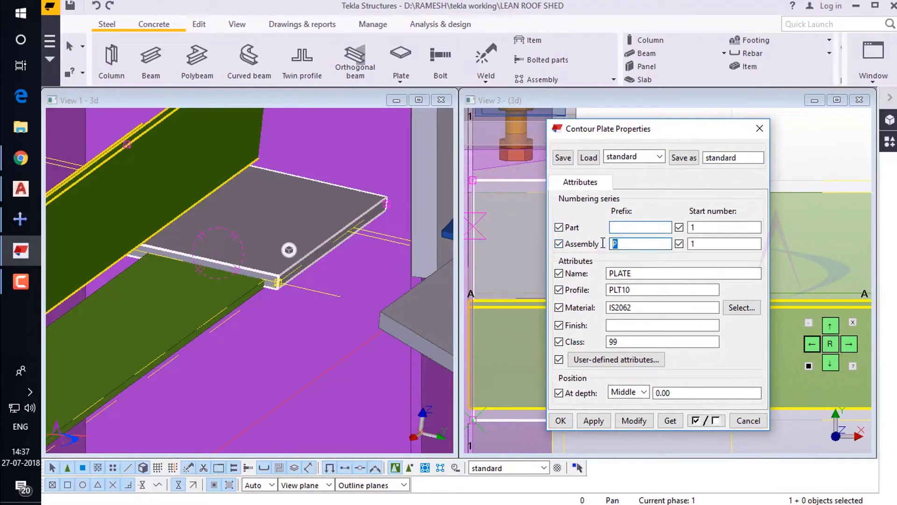
{"action": "key", "text": "Delete"}
{"action": "left_click", "coordinate": [631, 290]}
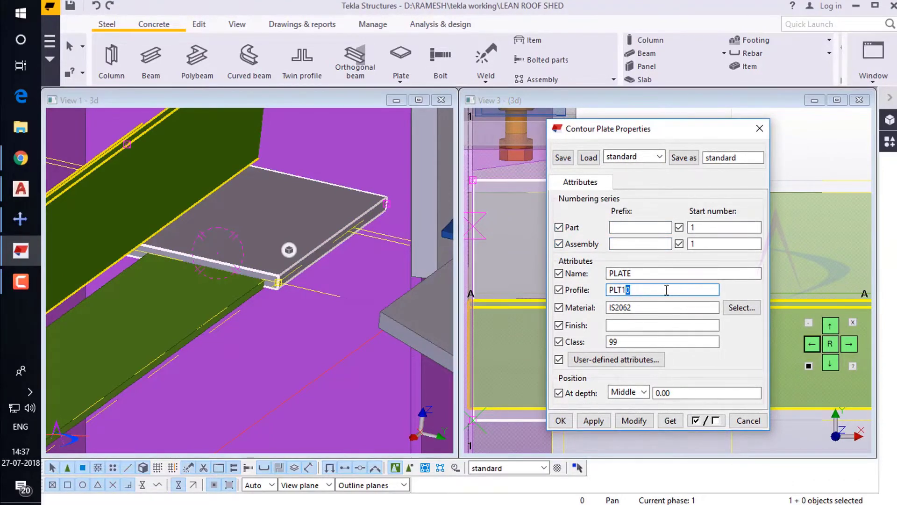
{"action": "left_click", "coordinate": [638, 427]}
{"action": "left_click", "coordinate": [560, 421]}
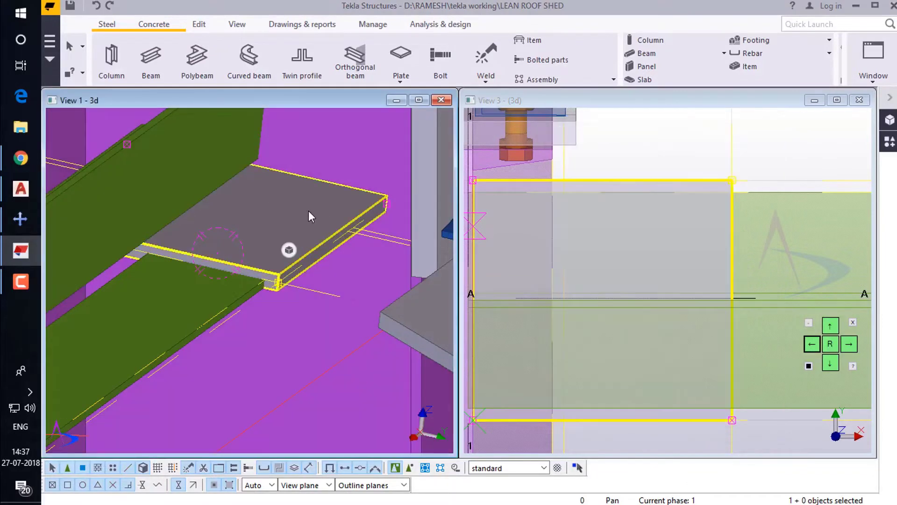
{"action": "double_click", "coordinate": [318, 214]}
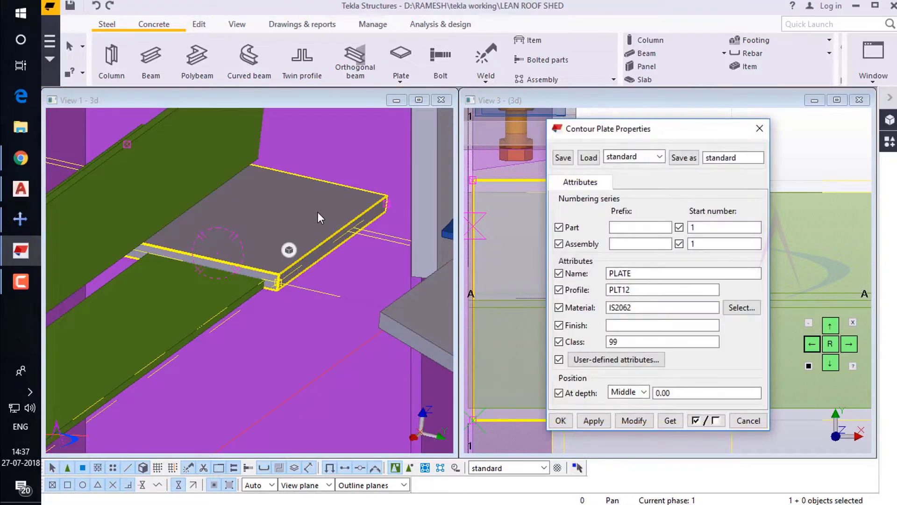
{"action": "left_click", "coordinate": [628, 392]}
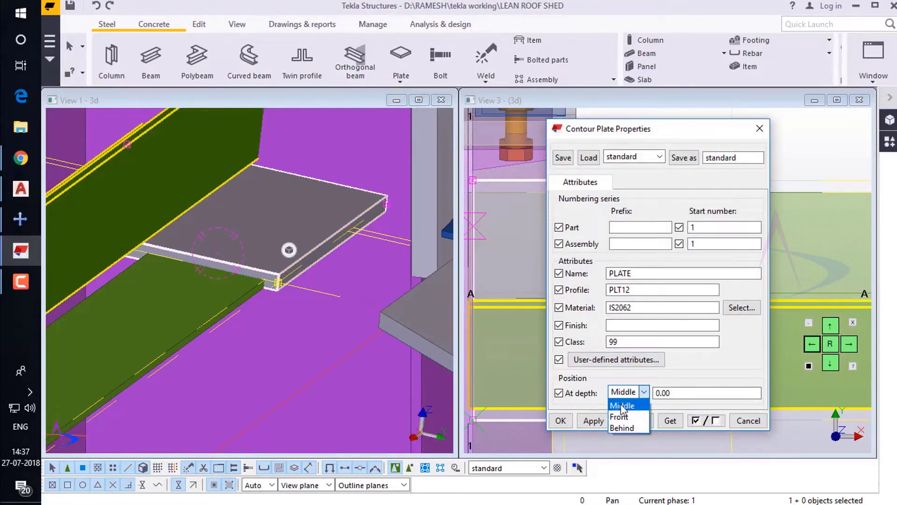
{"action": "left_click", "coordinate": [748, 421]}
{"action": "left_click", "coordinate": [748, 420]}
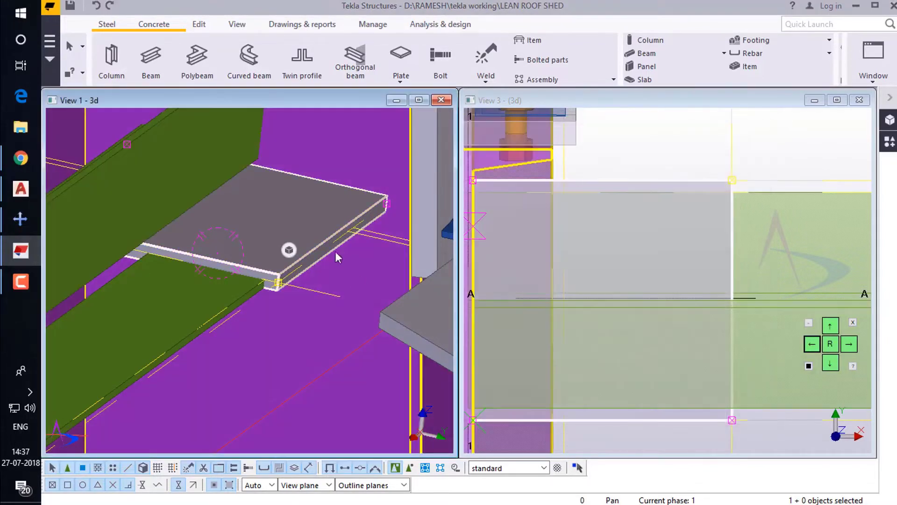
Step: Try a linear move of the gusset plate by 6 mm in dY
{"action": "left_click", "coordinate": [312, 207]}
{"action": "right_click", "coordinate": [312, 206]}
{"action": "mouse_move", "coordinate": [369, 271]}
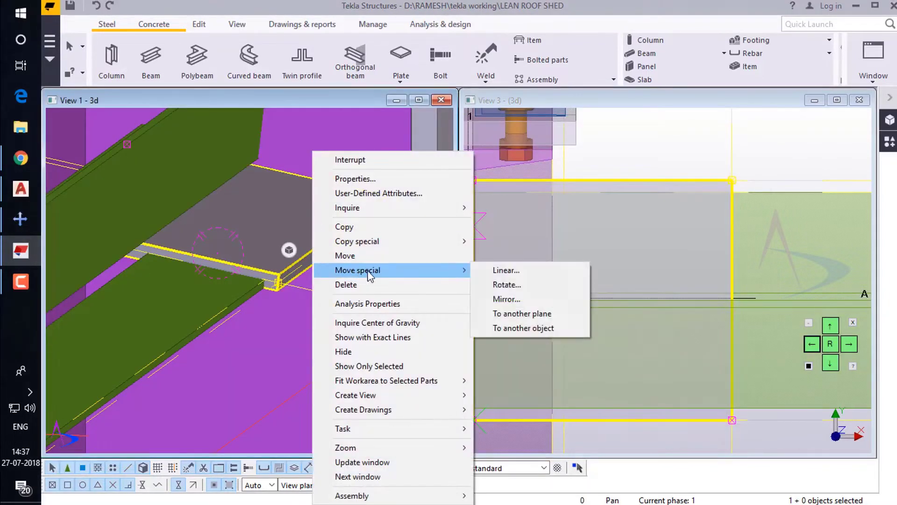
{"action": "left_click", "coordinate": [503, 271]}
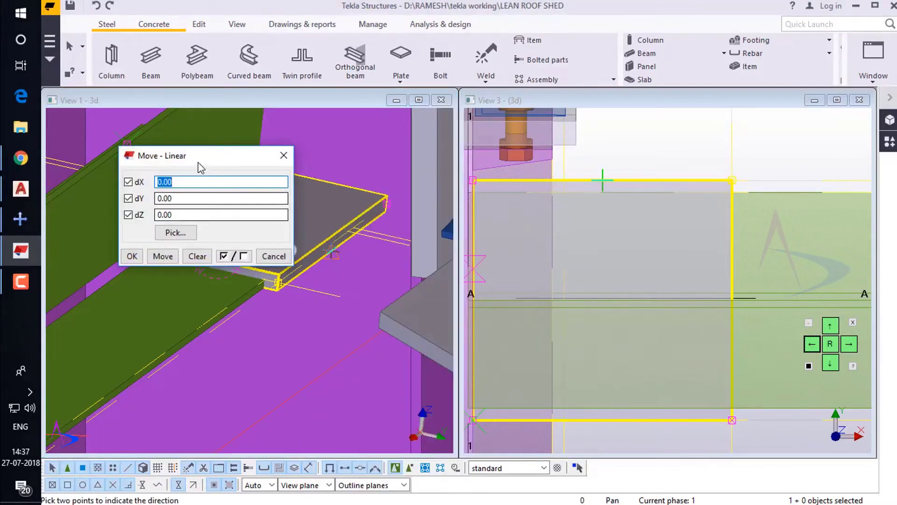
{"action": "left_click_drag", "start_coordinate": [206, 161], "coordinate": [439, 162]}
{"action": "key", "text": "Tab"}
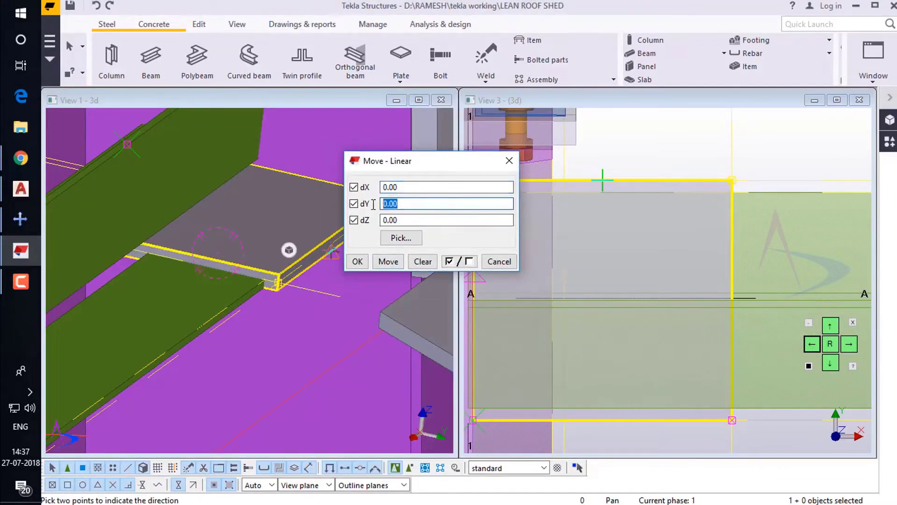
{"action": "left_click", "coordinate": [392, 262]}
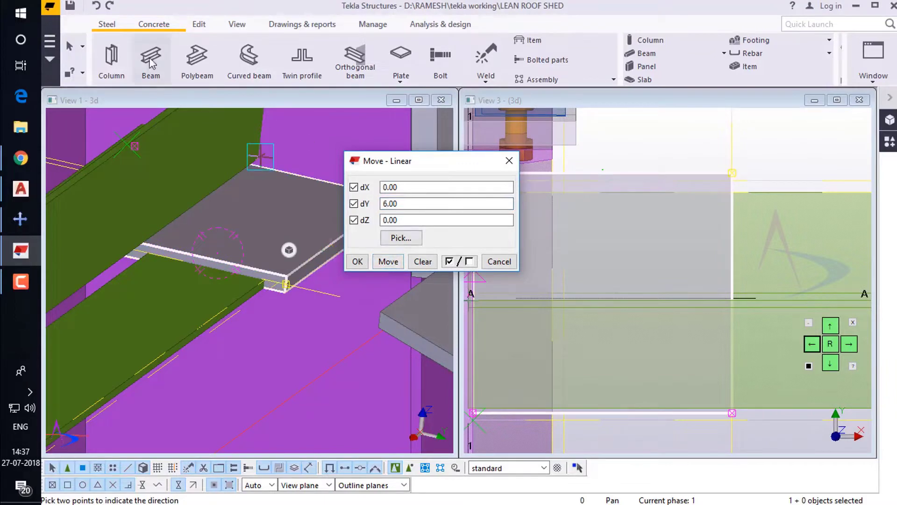
Step: Undo the gusset plate's linear move and end the move command
{"action": "left_click", "coordinate": [98, 7]}
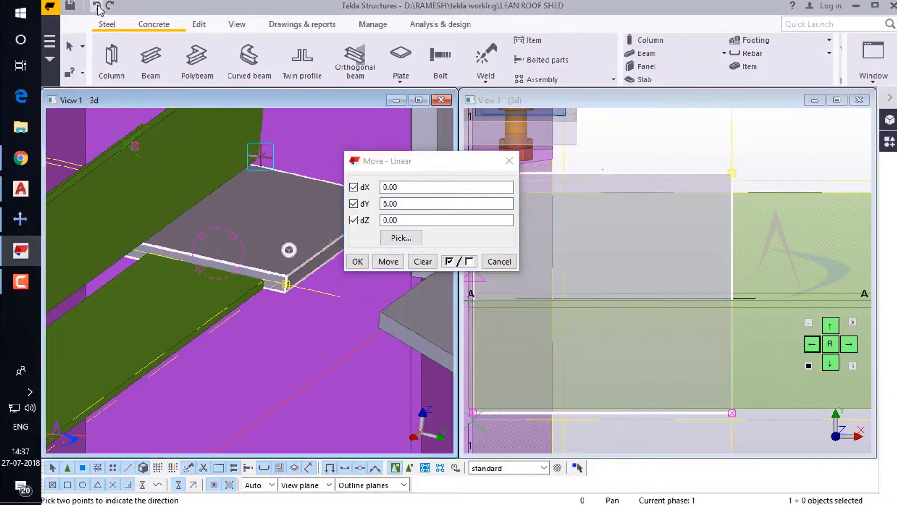
{"action": "left_click", "coordinate": [508, 162]}
{"action": "right_click", "coordinate": [647, 144]}
{"action": "left_click", "coordinate": [654, 146]}
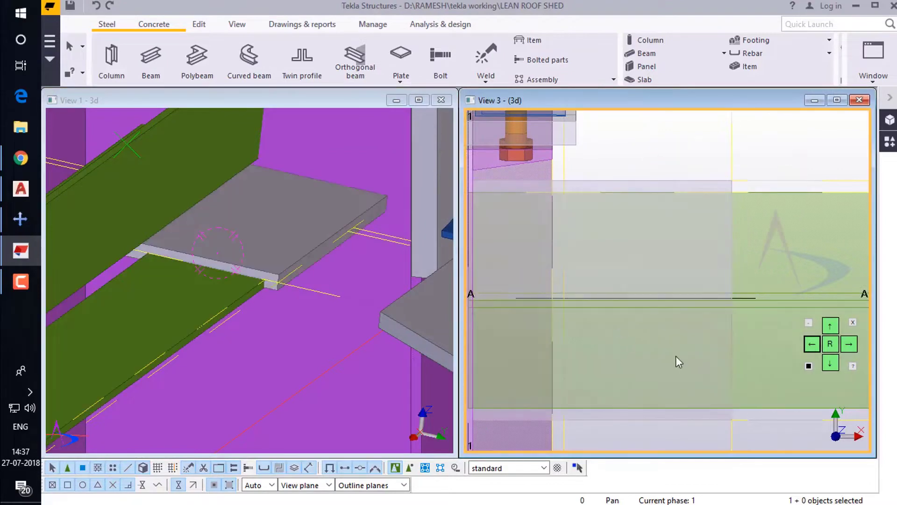
Step: Move the gusset plate linearly by 6 mm in dY and end the move command
{"action": "left_click", "coordinate": [278, 243]}
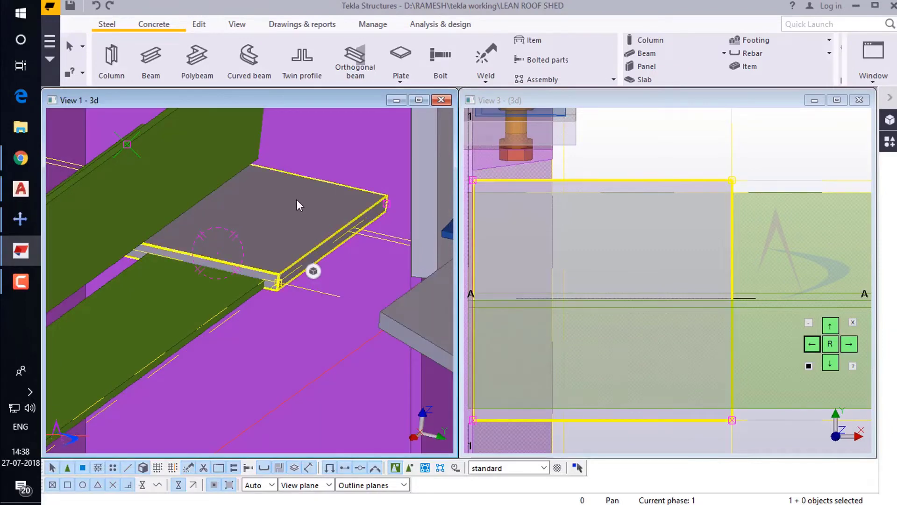
{"action": "right_click", "coordinate": [298, 201]}
{"action": "mouse_move", "coordinate": [408, 270]}
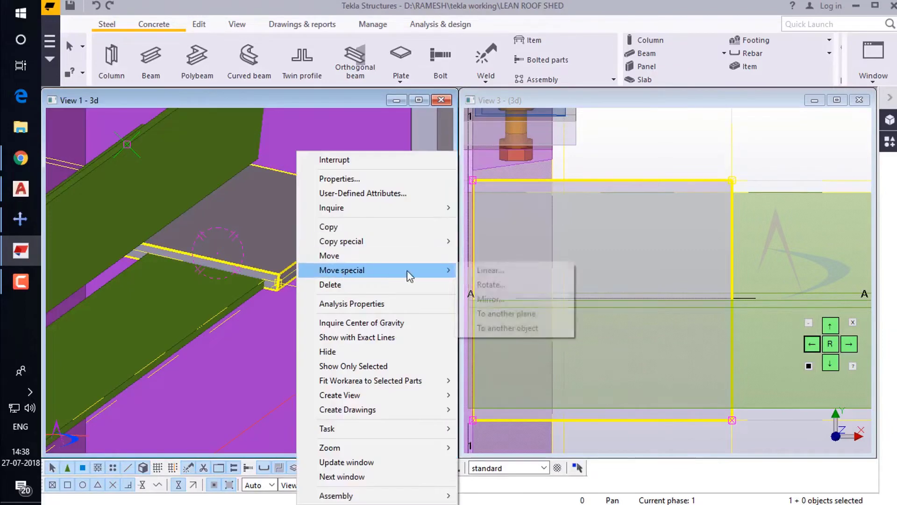
{"action": "left_click", "coordinate": [486, 270]}
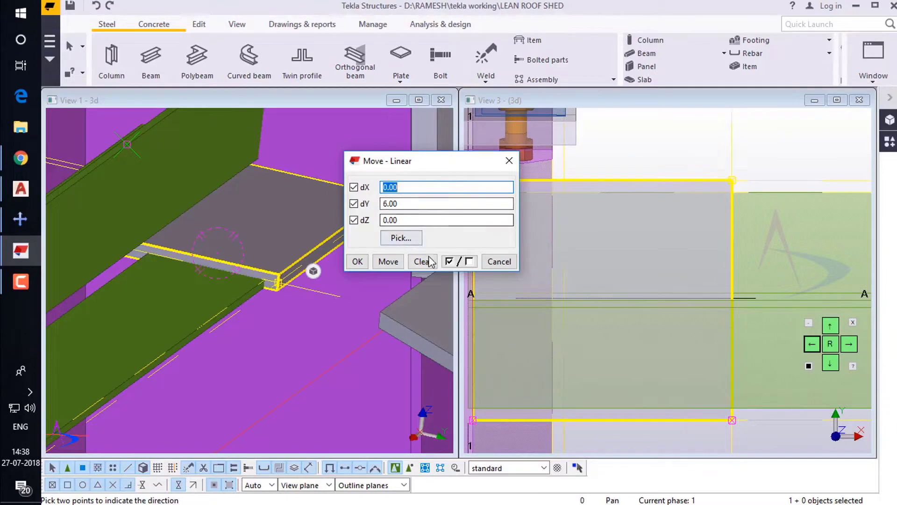
{"action": "left_click", "coordinate": [395, 261]}
{"action": "left_click", "coordinate": [358, 261]}
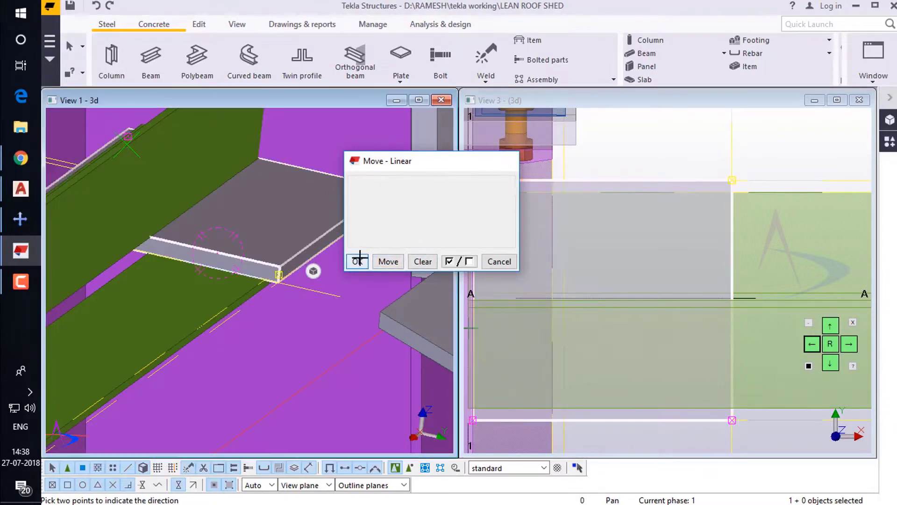
{"action": "right_click", "coordinate": [653, 144]}
{"action": "left_click", "coordinate": [690, 156]}
Step: Examine the moved gusset plate's position between the two strut angles in both the 3D and plan views
{"action": "scroll", "coordinate": [271, 211], "scroll_direction": "up", "scroll_amount": 3}
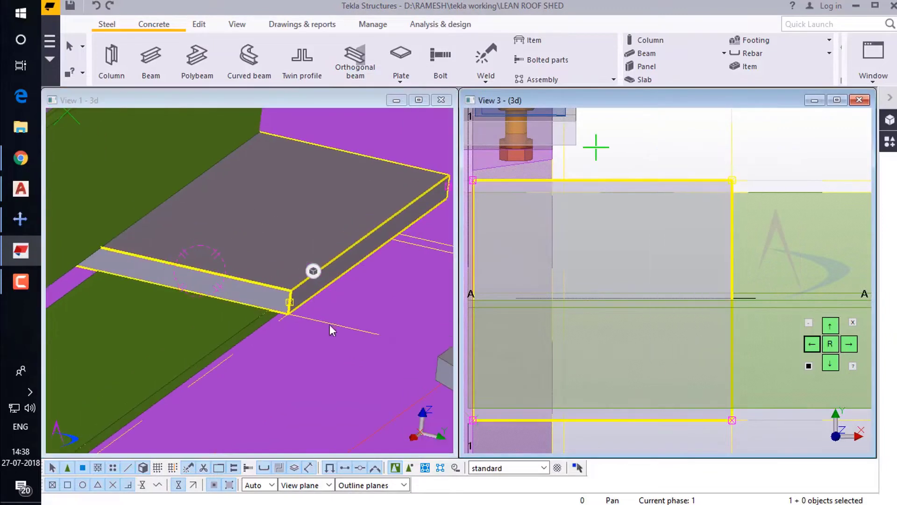
{"action": "key", "text": "v"}
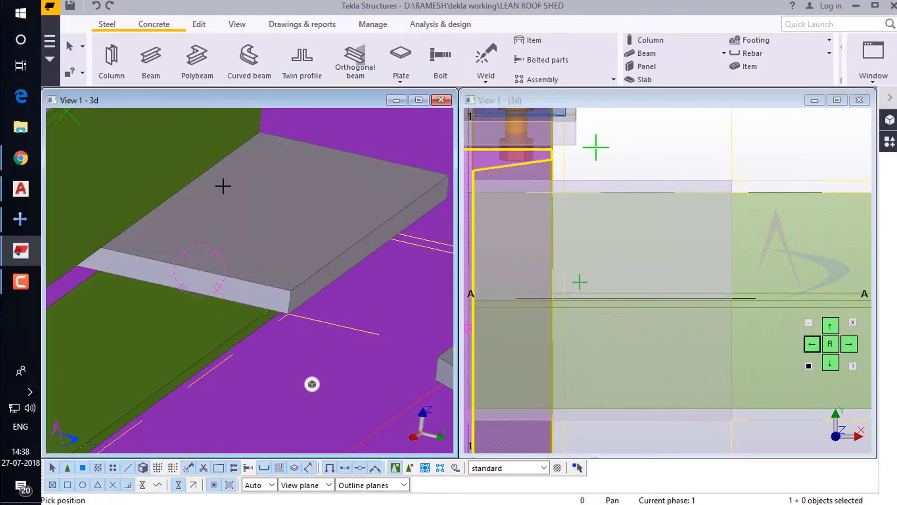
{"action": "left_click", "coordinate": [223, 186]}
{"action": "middle_click_drag", "start_coordinate": [289, 263], "coordinate": [282, 245], "text": "ctrl"}
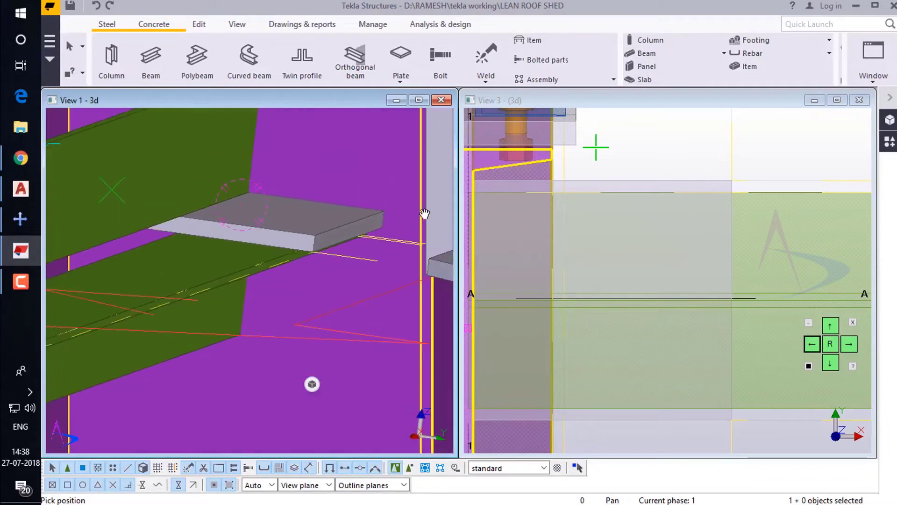
{"action": "scroll", "coordinate": [764, 165], "scroll_direction": "down", "scroll_amount": 2}
{"action": "left_click", "coordinate": [765, 158]}
{"action": "scroll", "coordinate": [746, 277], "scroll_direction": "up", "scroll_amount": 1}
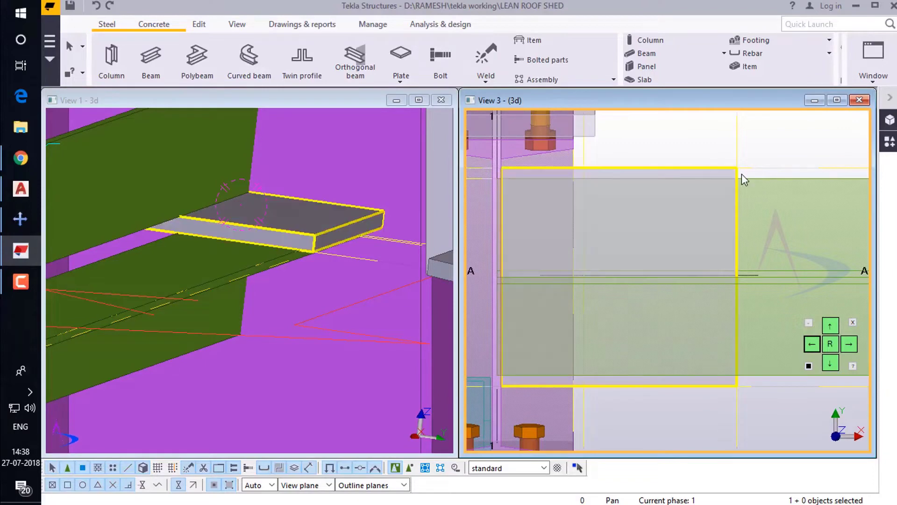
{"action": "scroll", "coordinate": [582, 187], "scroll_direction": "up", "scroll_amount": 2}
{"action": "scroll", "coordinate": [592, 206], "scroll_direction": "down", "scroll_amount": 2}
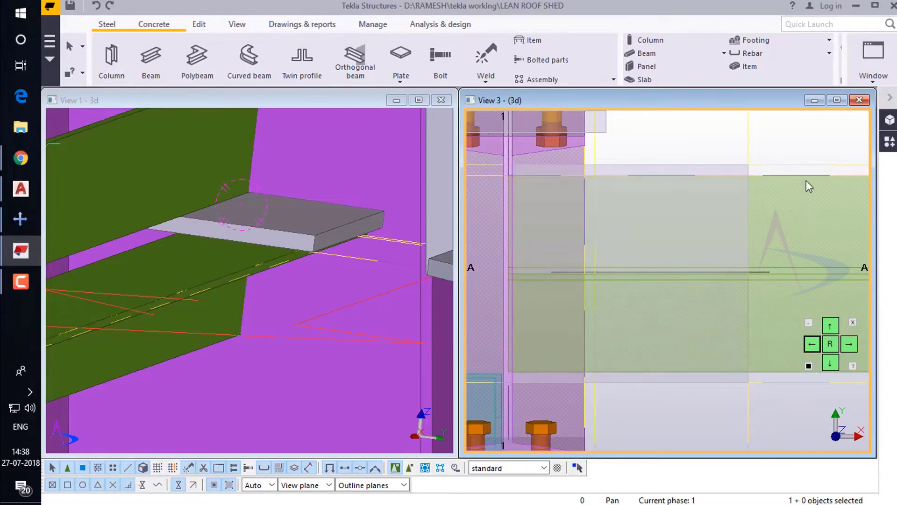
{"action": "scroll", "coordinate": [626, 293], "scroll_direction": "up", "scroll_amount": 1}
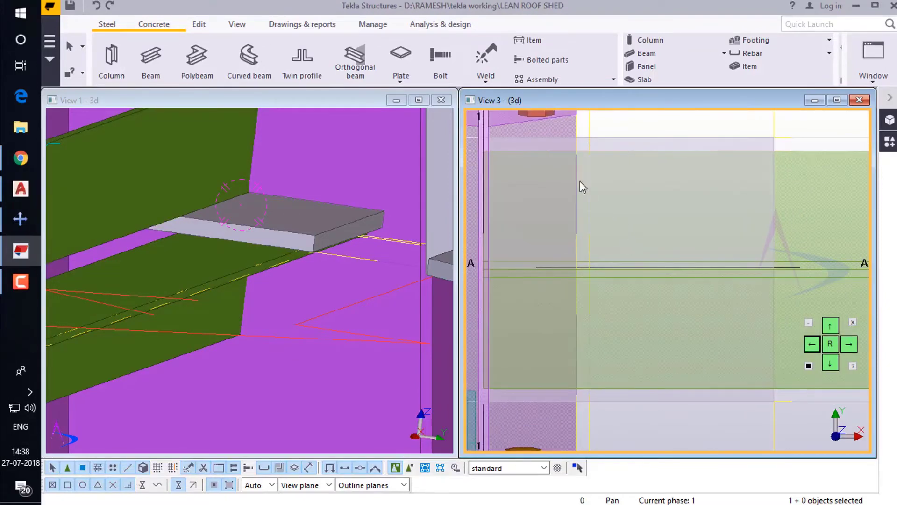
{"action": "scroll", "coordinate": [623, 237], "scroll_direction": "down", "scroll_amount": 1}
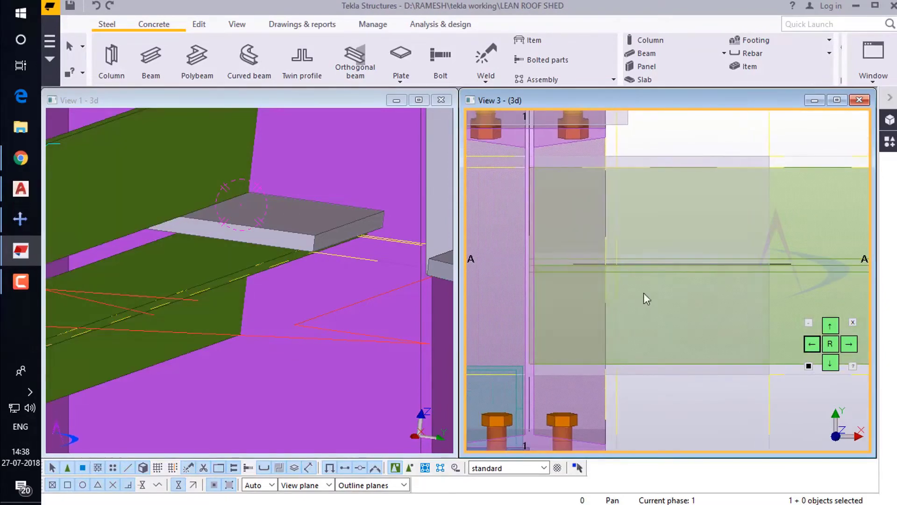
Step: Line-cut the upper strut angle along the construction line just outside the column flange, removing the column side
{"action": "left_click", "coordinate": [199, 25]}
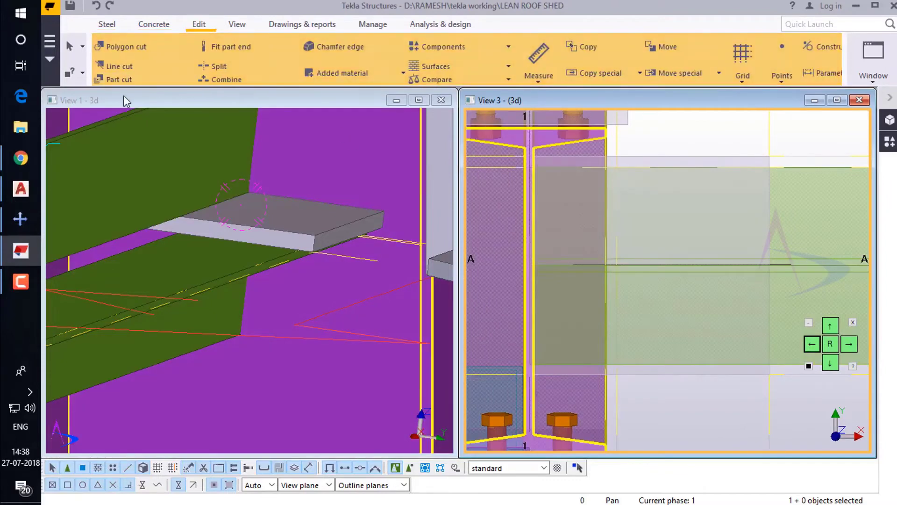
{"action": "left_click", "coordinate": [123, 69]}
{"action": "scroll", "coordinate": [582, 271], "scroll_direction": "down", "scroll_amount": 1}
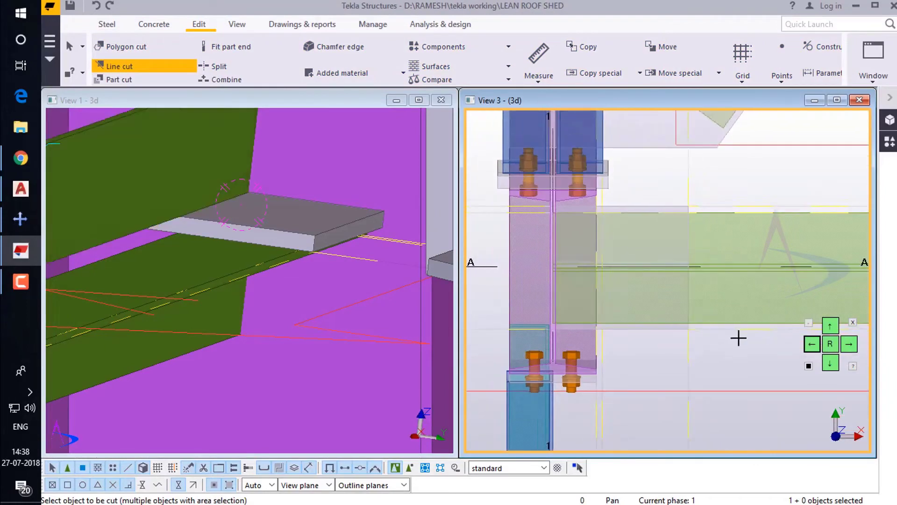
{"action": "left_click", "coordinate": [766, 322]}
{"action": "scroll", "coordinate": [587, 321], "scroll_direction": "up", "scroll_amount": 3}
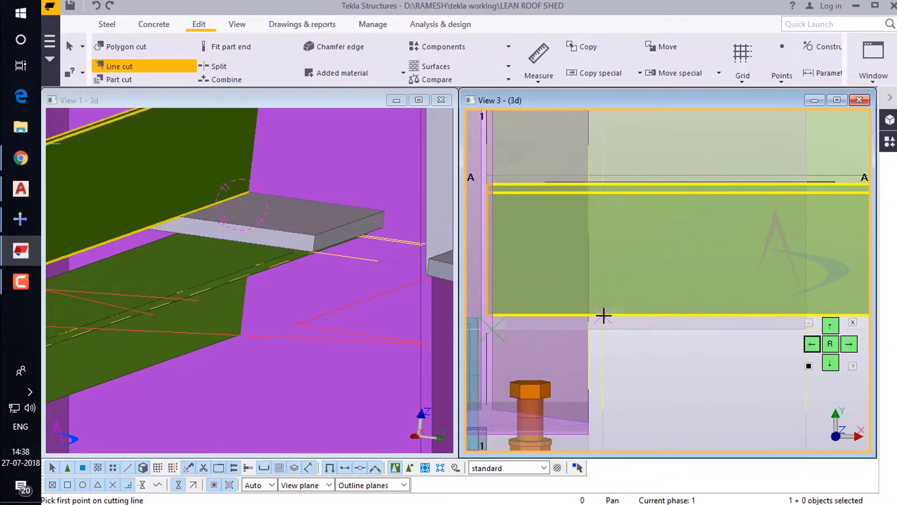
{"action": "left_click", "coordinate": [603, 327]}
{"action": "scroll", "coordinate": [599, 365], "scroll_direction": "down", "scroll_amount": 1}
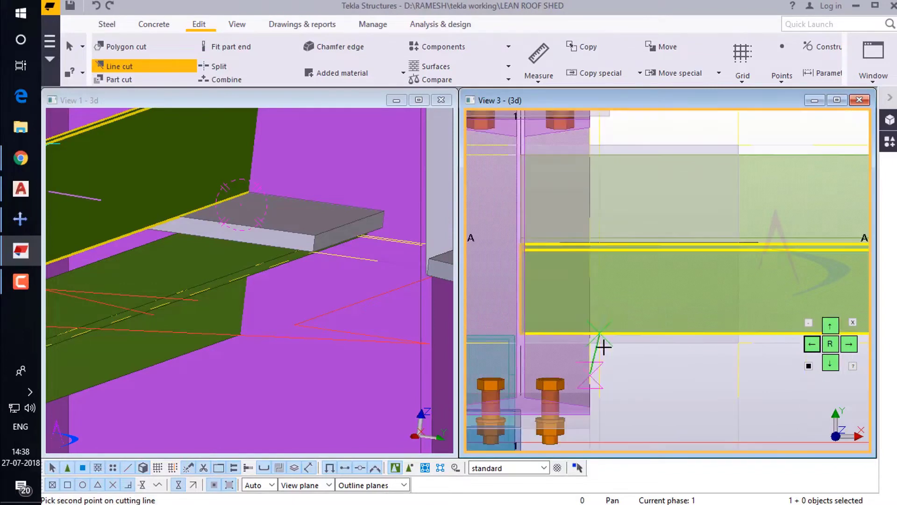
{"action": "left_click", "coordinate": [601, 250]}
{"action": "scroll", "coordinate": [562, 291], "scroll_direction": "up", "scroll_amount": 1}
{"action": "scroll", "coordinate": [603, 234], "scroll_direction": "up", "scroll_amount": 1}
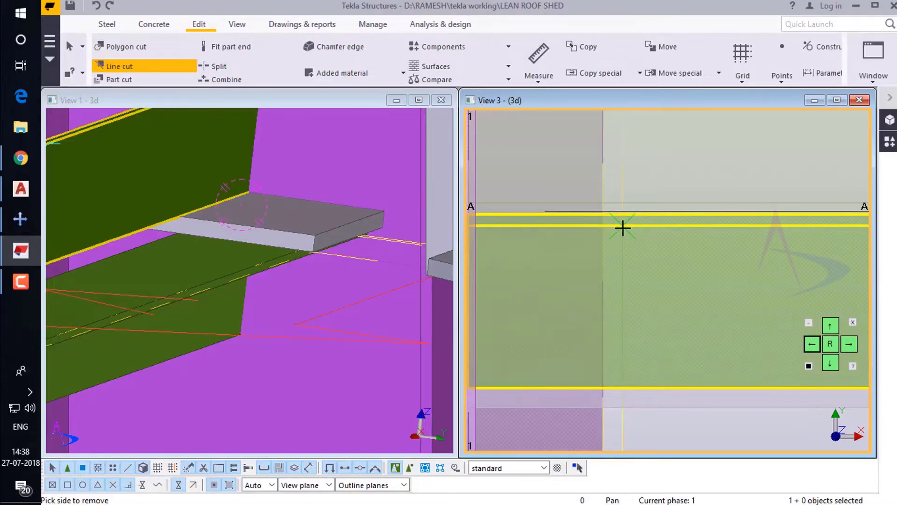
{"action": "scroll", "coordinate": [623, 228], "scroll_direction": "down", "scroll_amount": 1}
{"action": "left_click", "coordinate": [550, 288]}
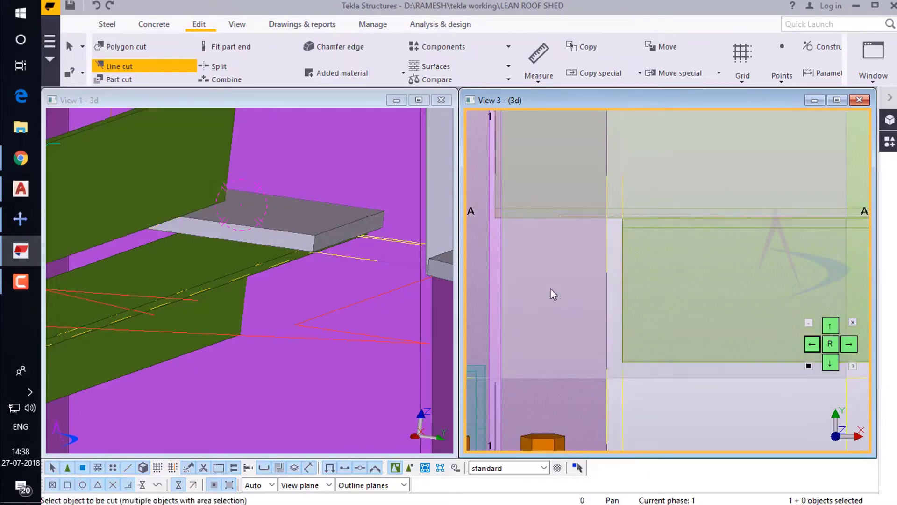
Step: Line-cut the other strut angle flush with the first angle's trimmed end, removing the column side, and end the command
{"action": "scroll", "coordinate": [551, 287], "scroll_direction": "down", "scroll_amount": 2}
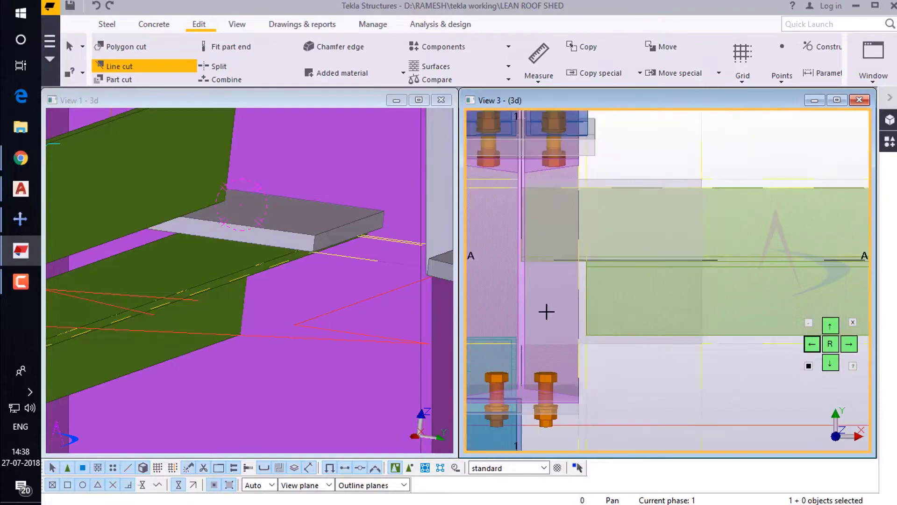
{"action": "scroll", "coordinate": [717, 220], "scroll_direction": "up", "scroll_amount": 1}
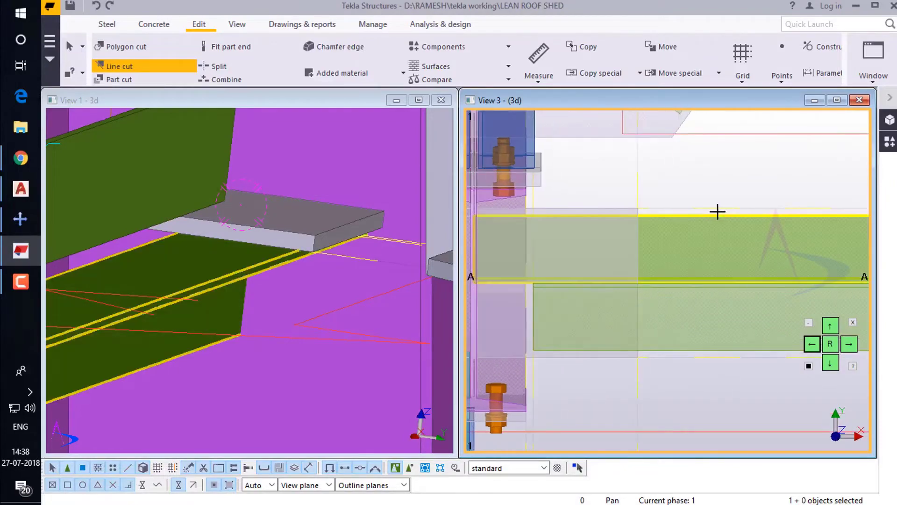
{"action": "scroll", "coordinate": [716, 216], "scroll_direction": "up", "scroll_amount": 3}
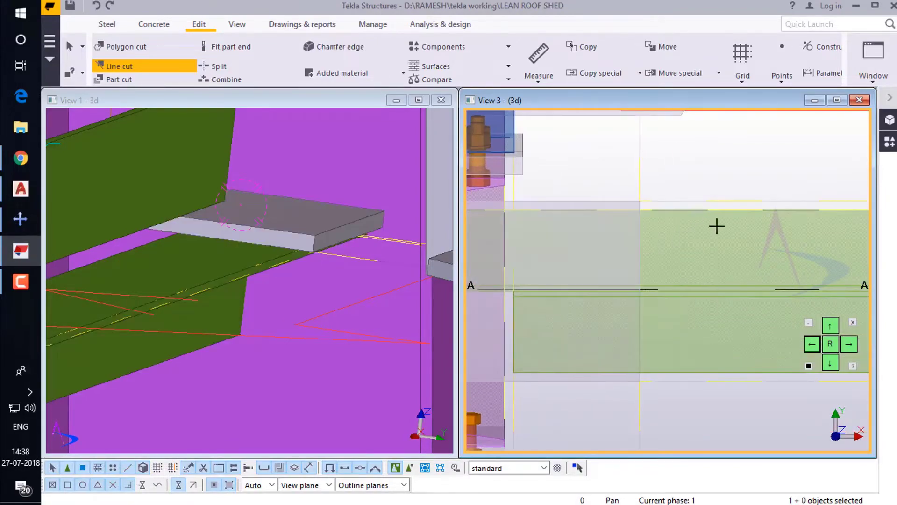
{"action": "scroll", "coordinate": [708, 248], "scroll_direction": "down", "scroll_amount": 2}
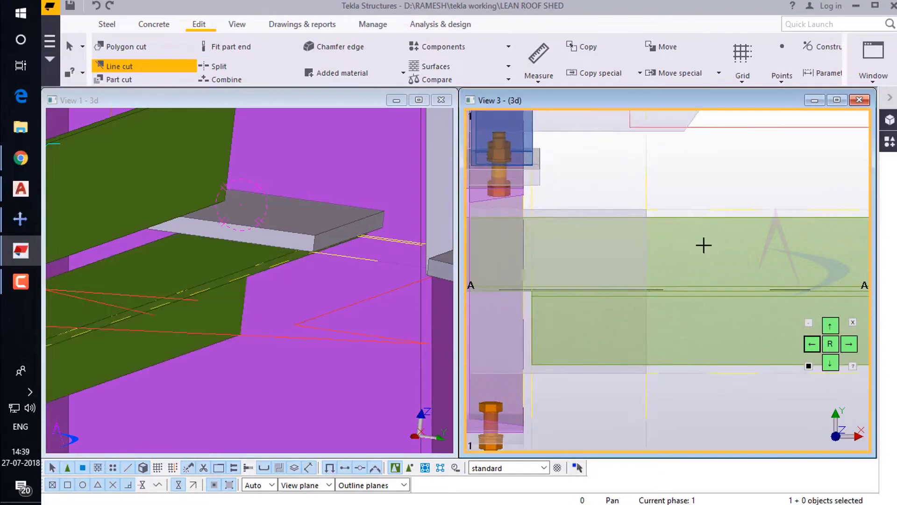
{"action": "left_click", "coordinate": [732, 219]}
{"action": "scroll", "coordinate": [577, 284], "scroll_direction": "up", "scroll_amount": 2}
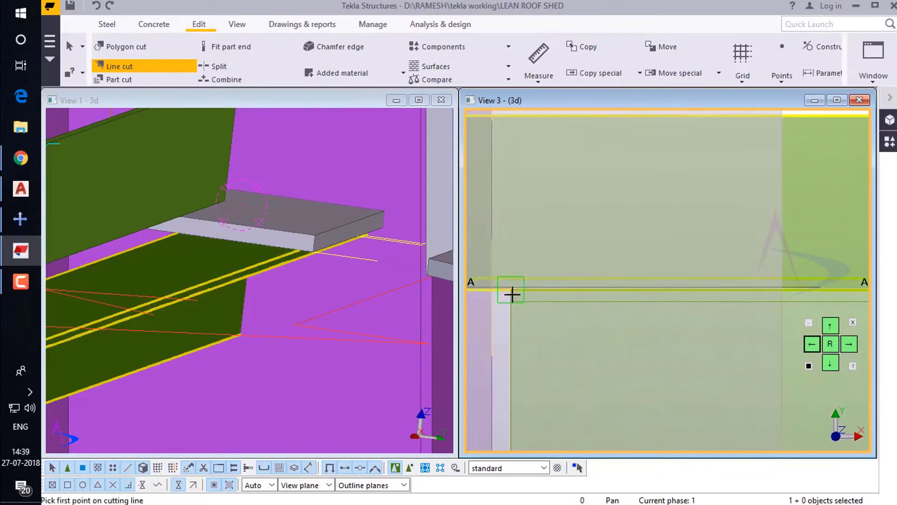
{"action": "left_click", "coordinate": [512, 292]}
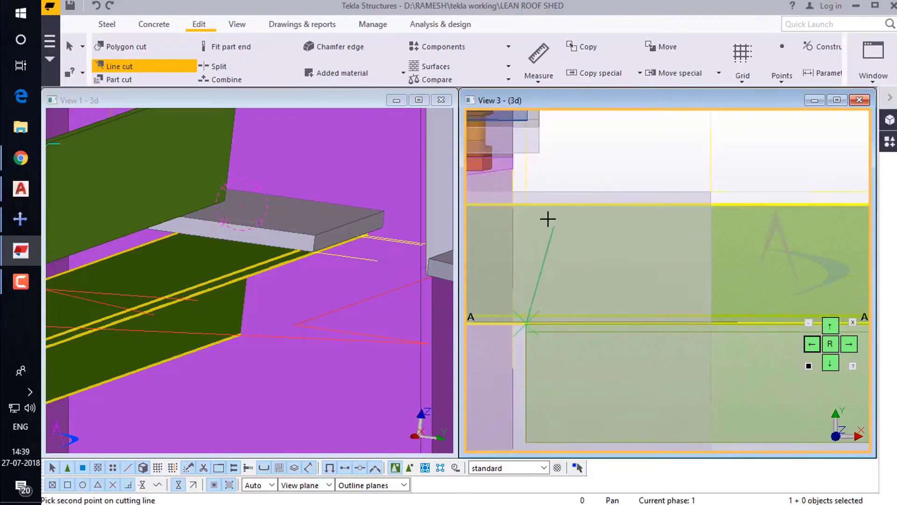
{"action": "left_click", "coordinate": [526, 204]}
{"action": "scroll", "coordinate": [682, 262], "scroll_direction": "down", "scroll_amount": 2}
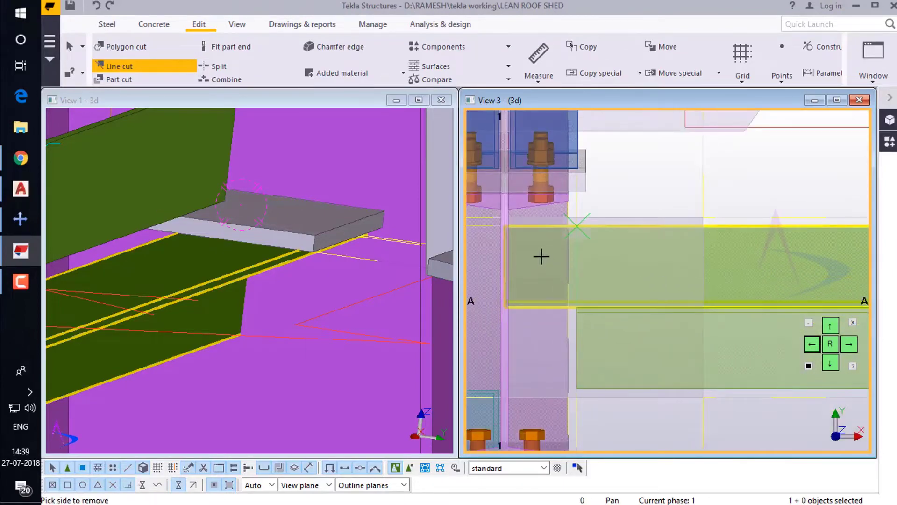
{"action": "left_click", "coordinate": [532, 261]}
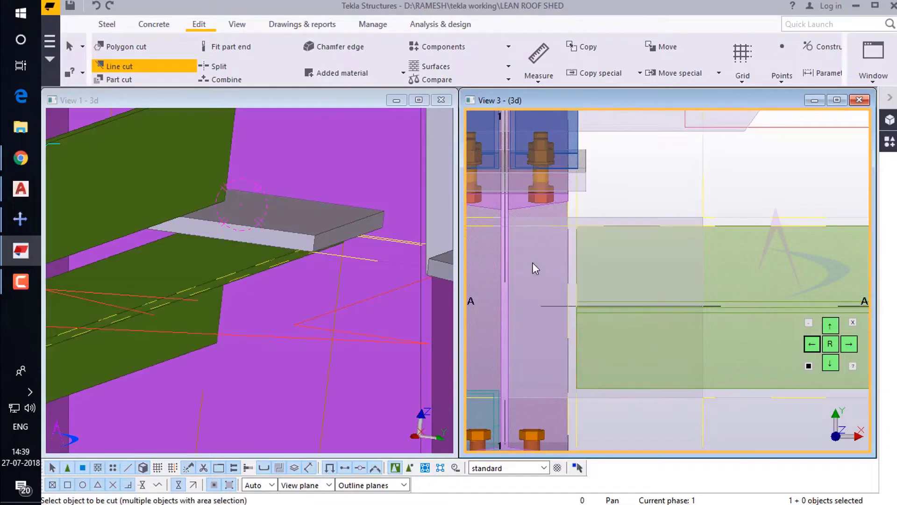
{"action": "right_click", "coordinate": [755, 170]}
{"action": "left_click", "coordinate": [762, 177]}
Step: Examine the trimmed angle ends and gusset plate at the column from several directions in 3D
{"action": "scroll", "coordinate": [762, 190], "scroll_direction": "down", "scroll_amount": 2}
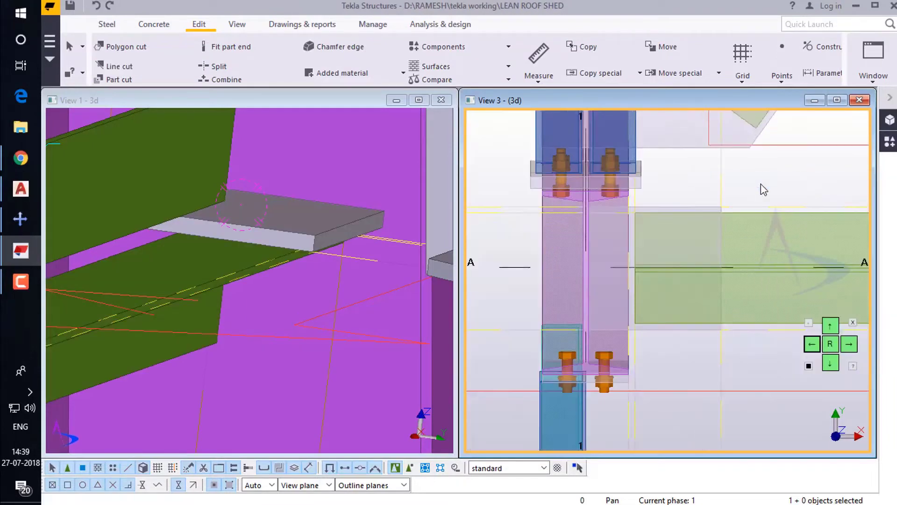
{"action": "left_click", "coordinate": [714, 276]}
{"action": "left_click", "coordinate": [388, 288]}
{"action": "scroll", "coordinate": [388, 287], "scroll_direction": "down", "scroll_amount": 2}
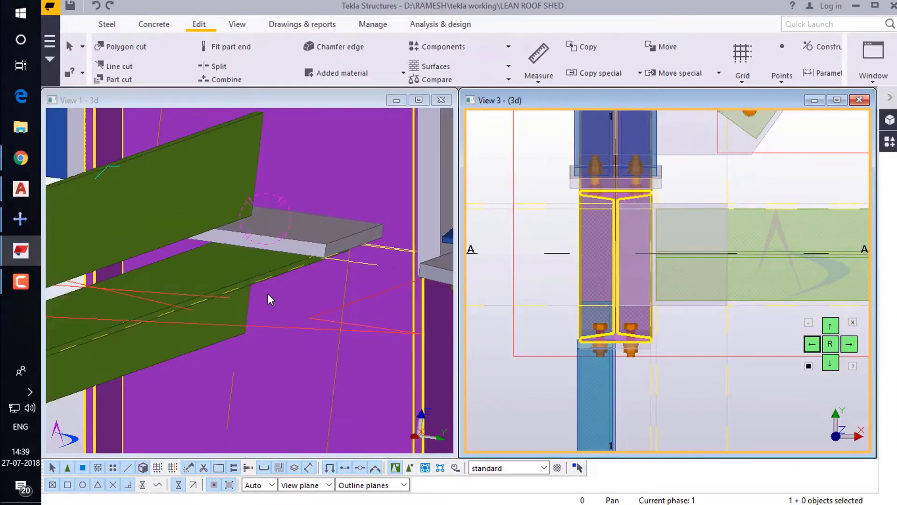
{"action": "key", "text": "v"}
{"action": "left_click", "coordinate": [270, 252]}
{"action": "middle_click_drag", "start_coordinate": [194, 274], "coordinate": [315, 280], "text": "ctrl"}
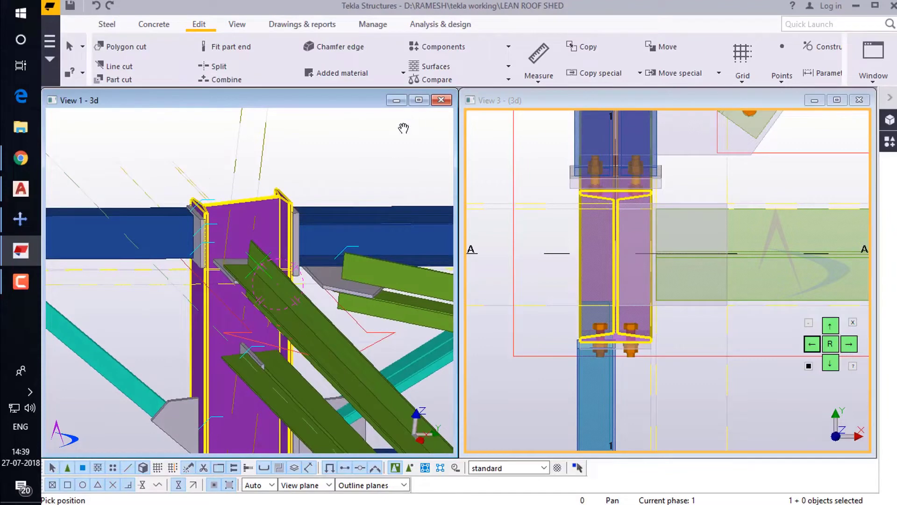
Step: Maximize View 1 and examine the gusset plate and trimmed strut against the column and neighbouring roof members
{"action": "left_click", "coordinate": [419, 100]}
{"action": "right_click", "coordinate": [532, 130]}
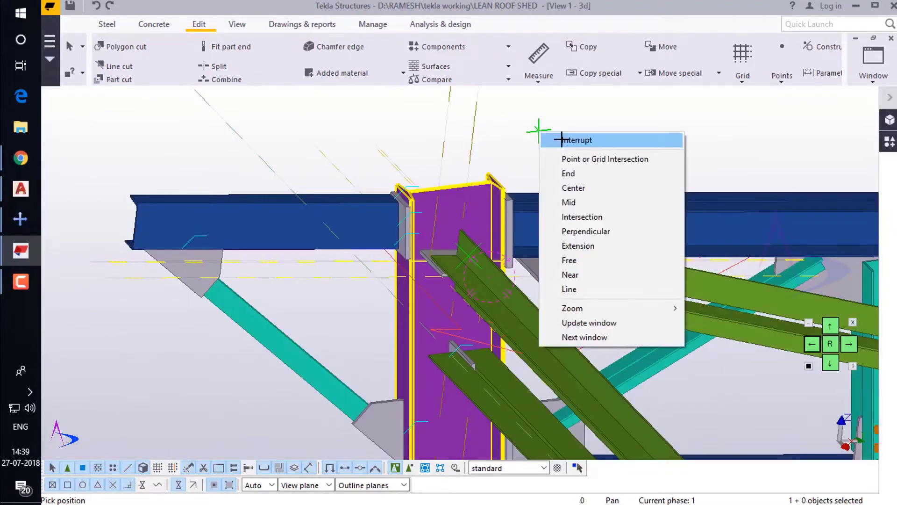
{"action": "left_click", "coordinate": [538, 137]}
{"action": "left_click", "coordinate": [549, 159]}
{"action": "key", "text": "v"}
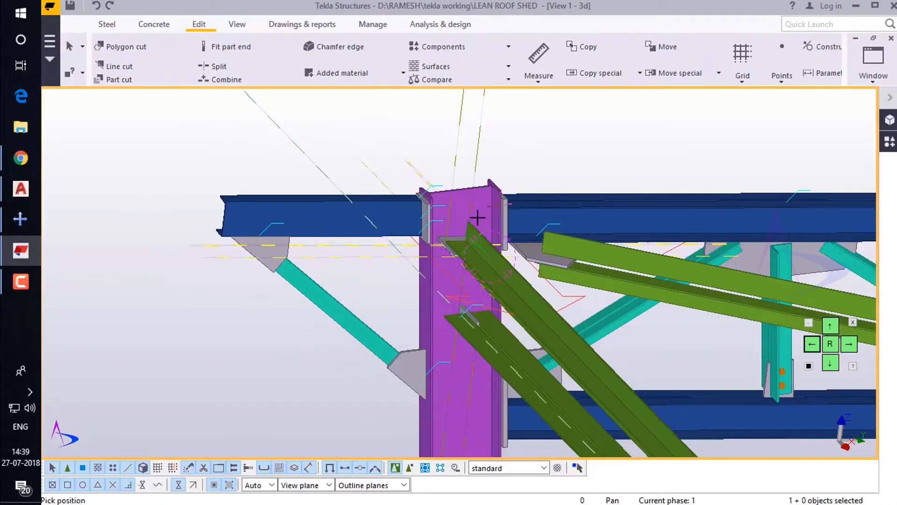
{"action": "middle_click_drag", "start_coordinate": [470, 266], "coordinate": [498, 310], "text": "ctrl"}
{"action": "scroll", "coordinate": [489, 225], "scroll_direction": "up", "scroll_amount": 3}
{"action": "middle_click_drag", "start_coordinate": [522, 271], "coordinate": [314, 227]}
{"action": "scroll", "coordinate": [339, 267], "scroll_direction": "up", "scroll_amount": 3}
{"action": "middle_click_drag", "start_coordinate": [346, 252], "coordinate": [293, 224], "text": "ctrl"}
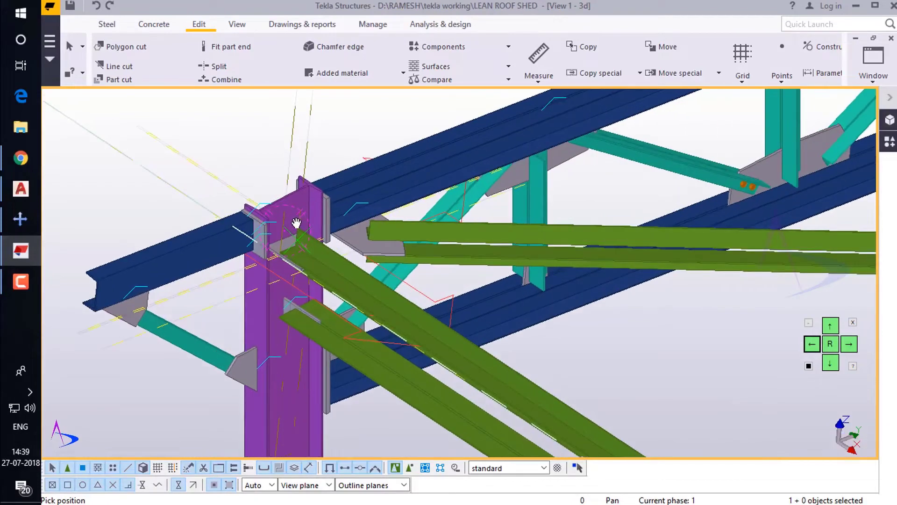
{"action": "right_click", "coordinate": [361, 125]}
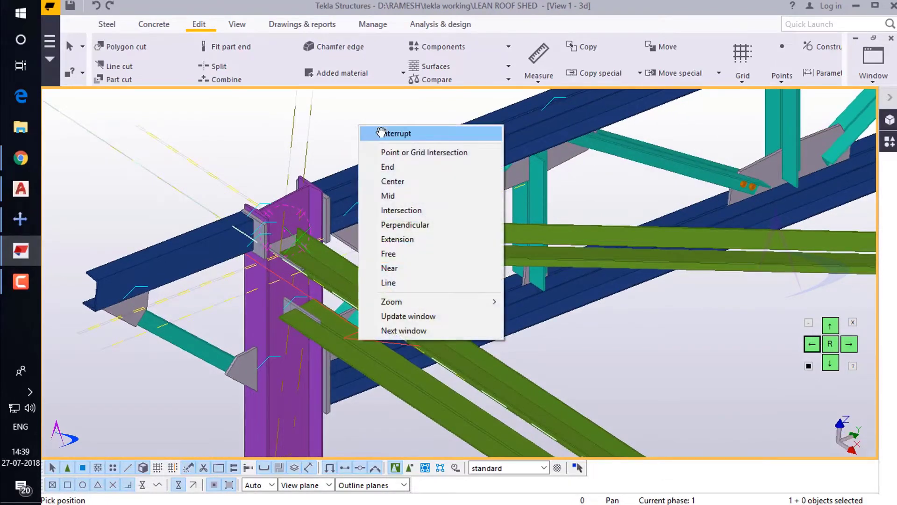
{"action": "left_click", "coordinate": [379, 133]}
{"action": "scroll", "coordinate": [289, 238], "scroll_direction": "up", "scroll_amount": 3}
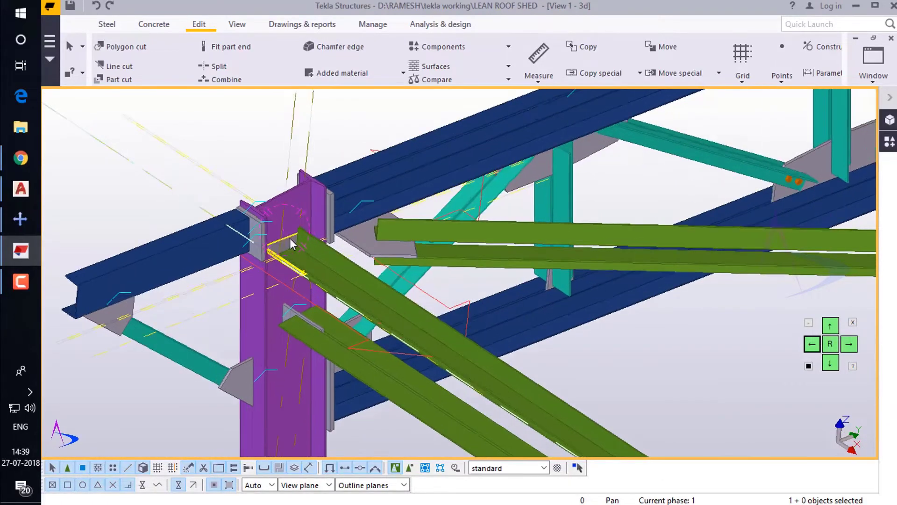
{"action": "scroll", "coordinate": [251, 180], "scroll_direction": "down", "scroll_amount": 3}
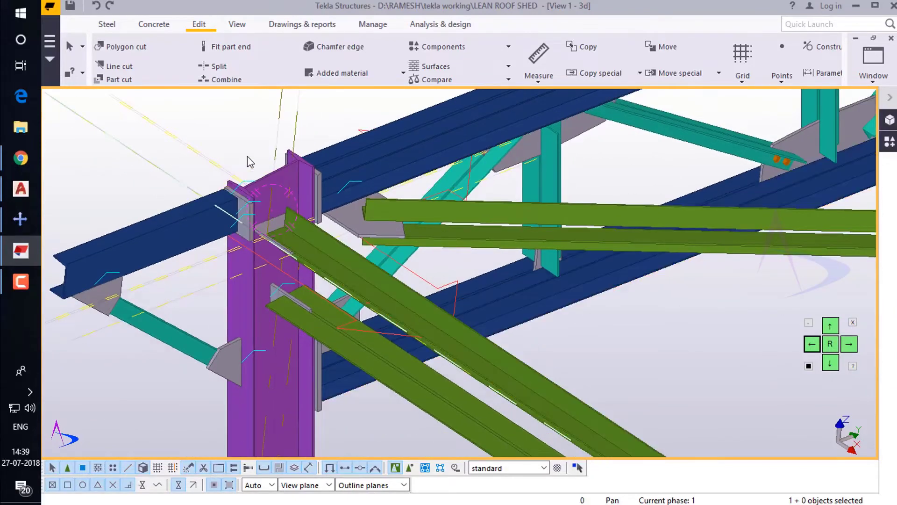
{"action": "scroll", "coordinate": [253, 171], "scroll_direction": "down", "scroll_amount": 2}
{"action": "scroll", "coordinate": [257, 157], "scroll_direction": "up", "scroll_amount": 3}
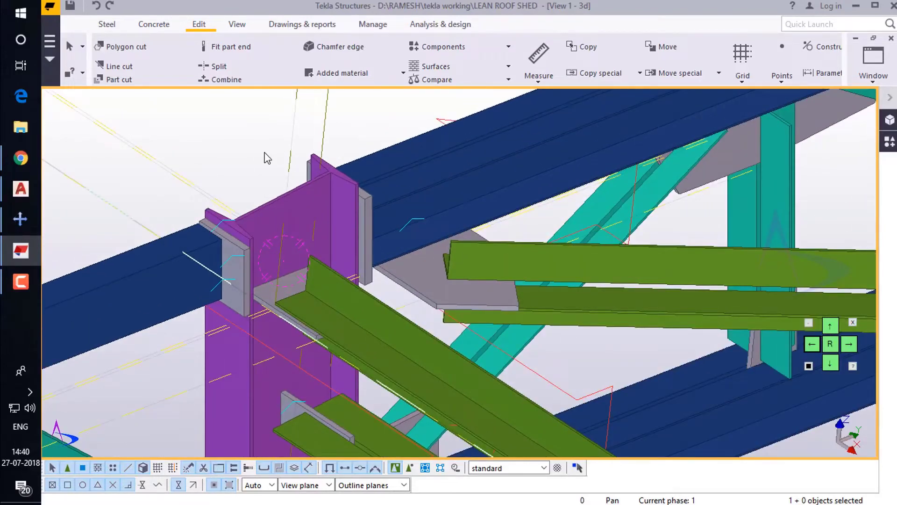
Step: Show the component catalog beside the gusset joint at the column and start defining a new custom component
{"action": "scroll", "coordinate": [267, 158], "scroll_direction": "down", "scroll_amount": 2}
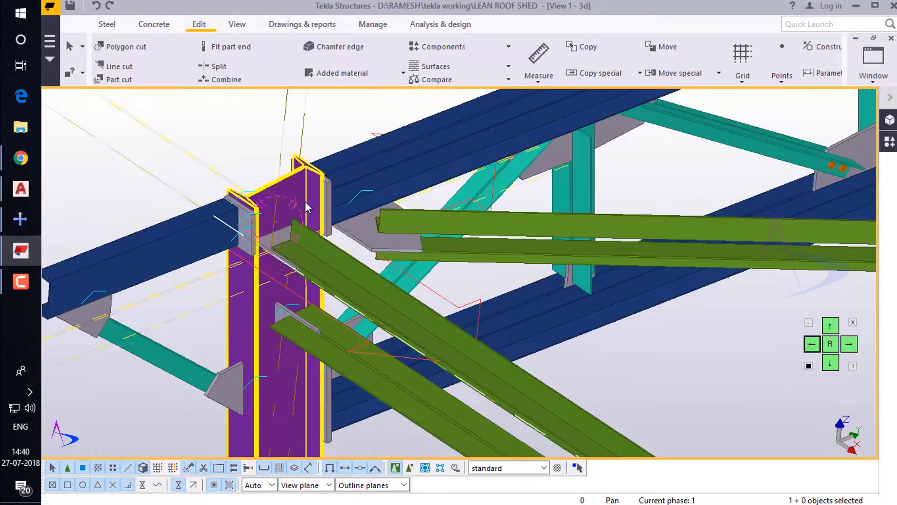
{"action": "left_click", "coordinate": [890, 142]}
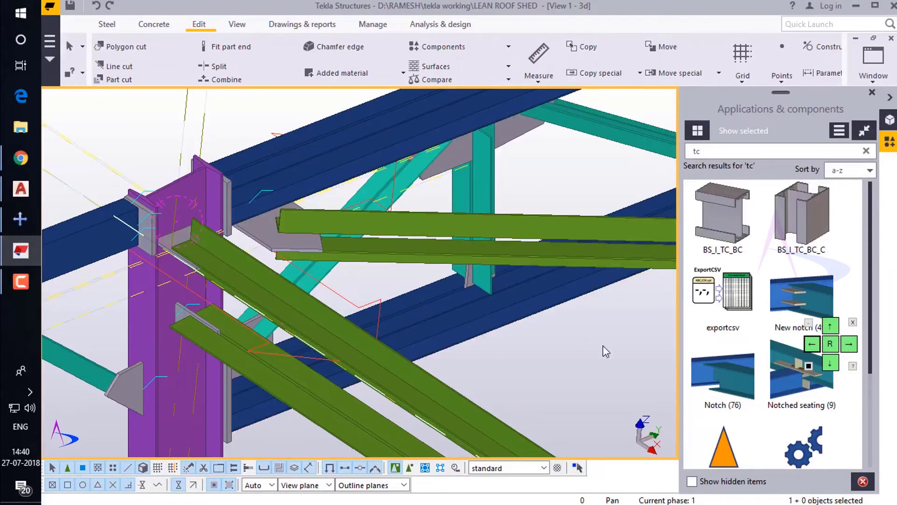
{"action": "scroll", "coordinate": [553, 309], "scroll_direction": "down", "scroll_amount": 4}
{"action": "scroll", "coordinate": [303, 168], "scroll_direction": "up", "scroll_amount": 3}
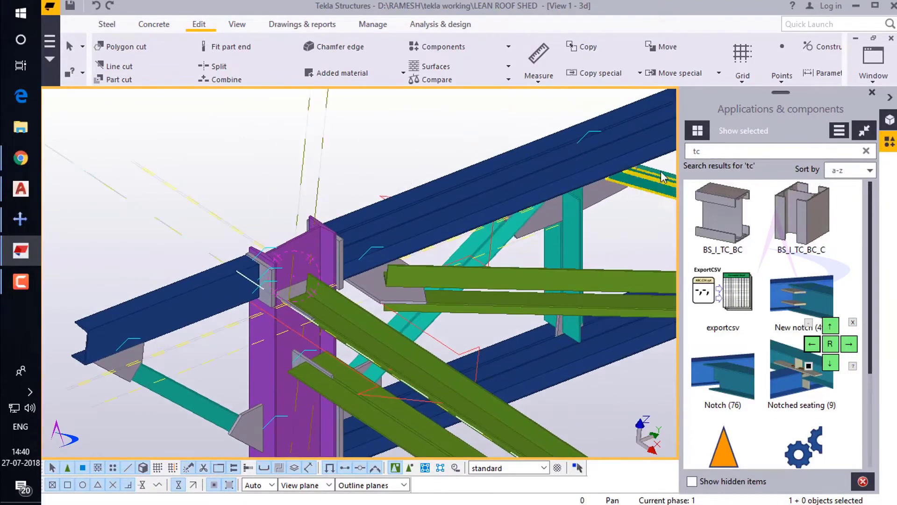
{"action": "scroll", "coordinate": [423, 145], "scroll_direction": "up", "scroll_amount": 3}
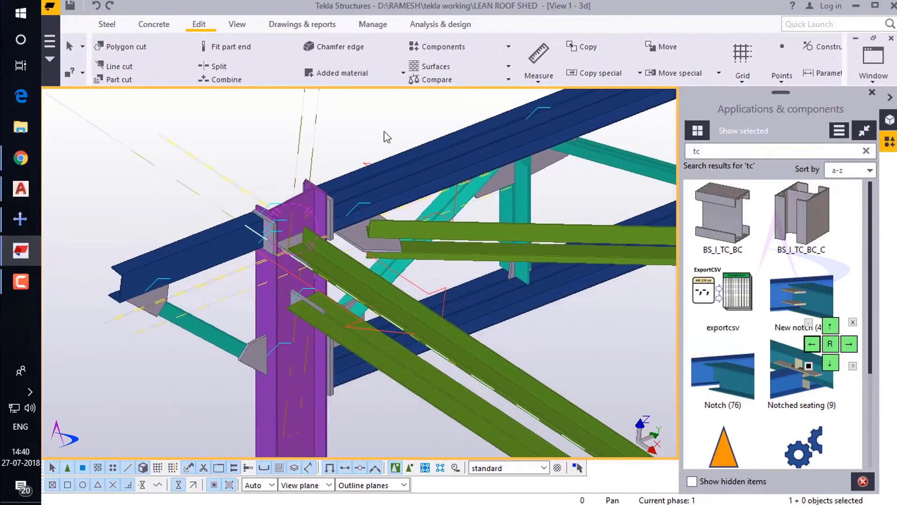
{"action": "scroll", "coordinate": [271, 175], "scroll_direction": "up", "scroll_amount": 4}
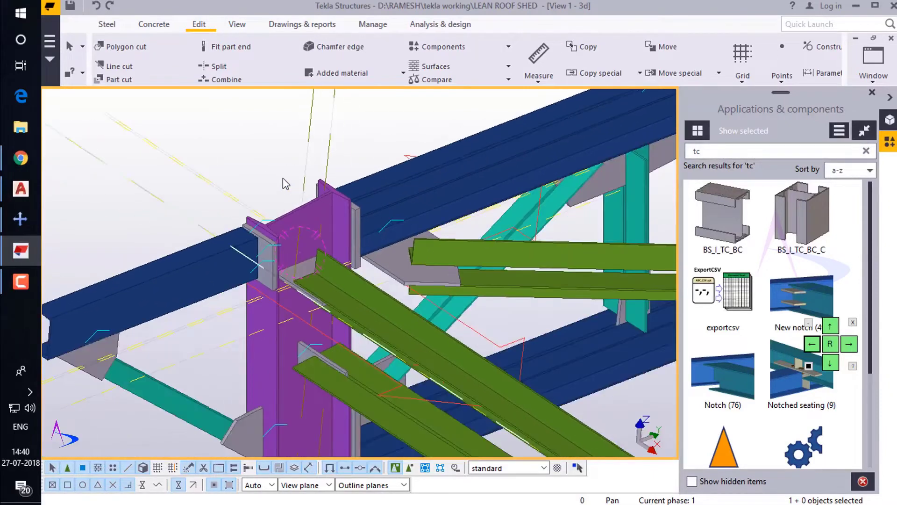
{"action": "middle_click_drag", "start_coordinate": [296, 226], "coordinate": [291, 305], "text": "ctrl"}
{"action": "scroll", "coordinate": [345, 278], "scroll_direction": "up", "scroll_amount": 4}
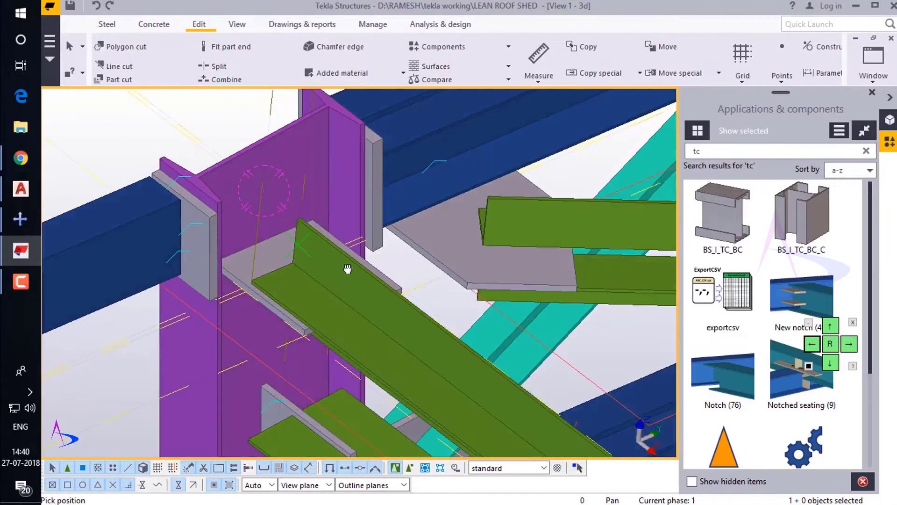
{"action": "scroll", "coordinate": [346, 268], "scroll_direction": "down", "scroll_amount": 2}
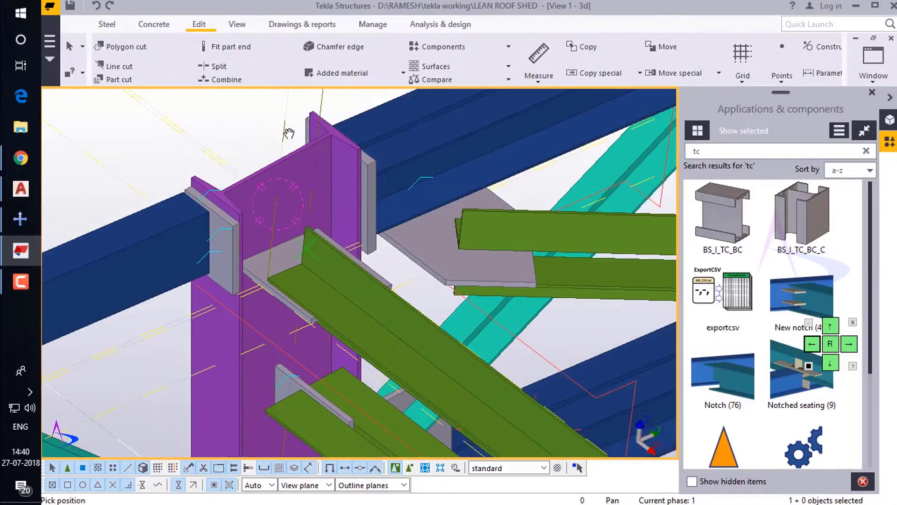
{"action": "left_click", "coordinate": [839, 131]}
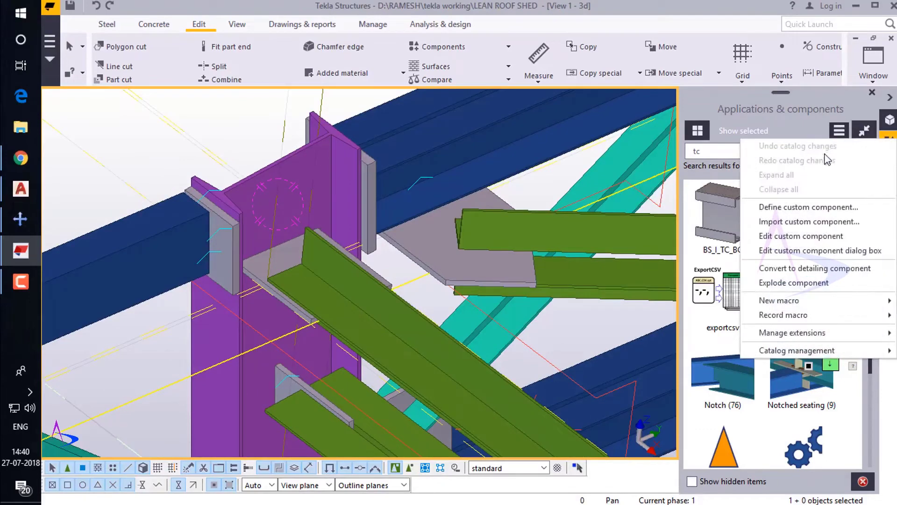
{"action": "left_click", "coordinate": [819, 208]}
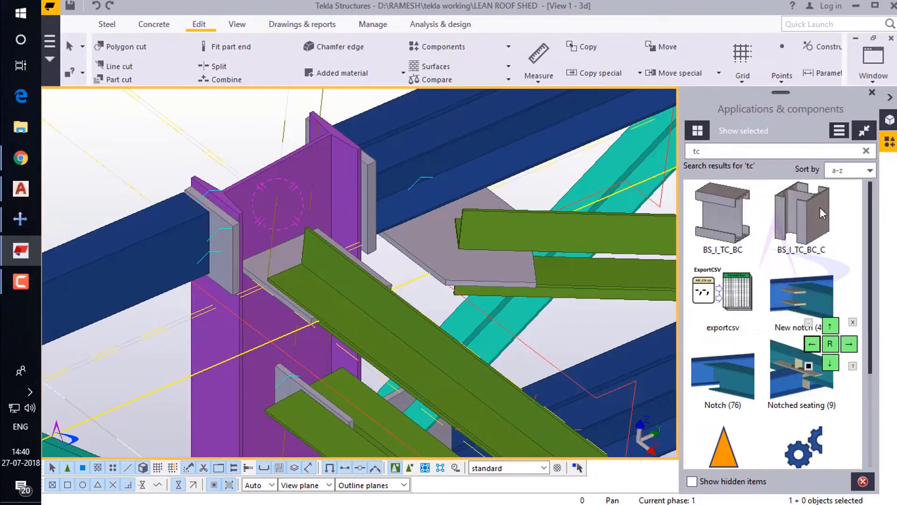
Step: Name the connection-type custom component END PLATE CONNECTION, leave its description empty, and proceed to the component object selection
{"action": "left_click", "coordinate": [669, 186]}
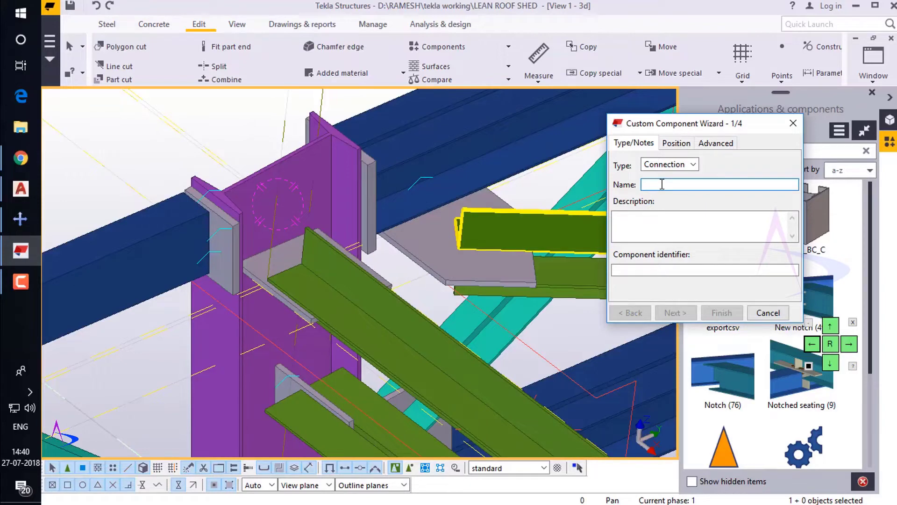
{"action": "type", "text": "end"}
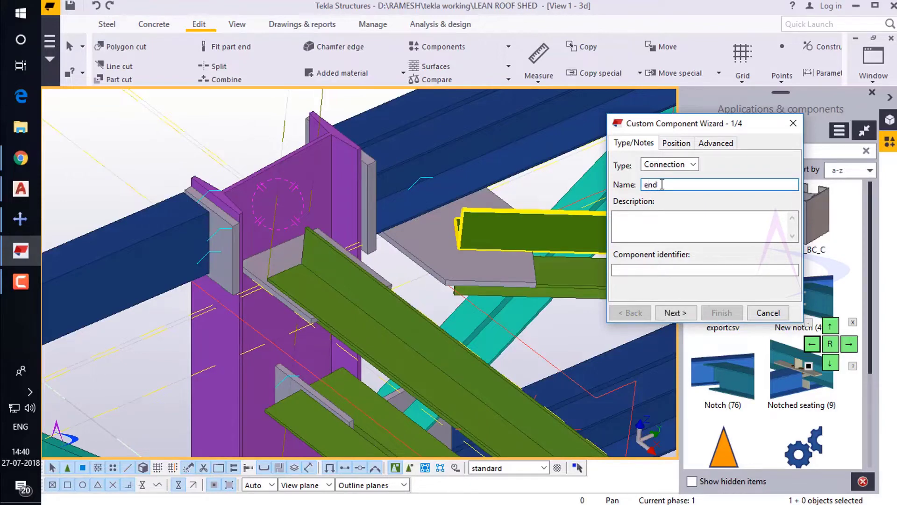
{"action": "key", "text": "BackSpace"}
{"action": "type", "text": "END PLATE CONNECTION"}
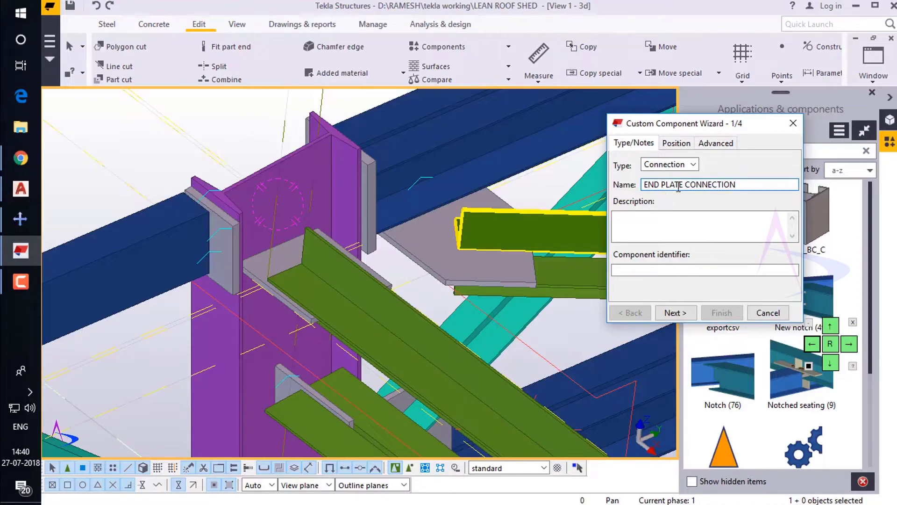
{"action": "left_click", "coordinate": [637, 214]}
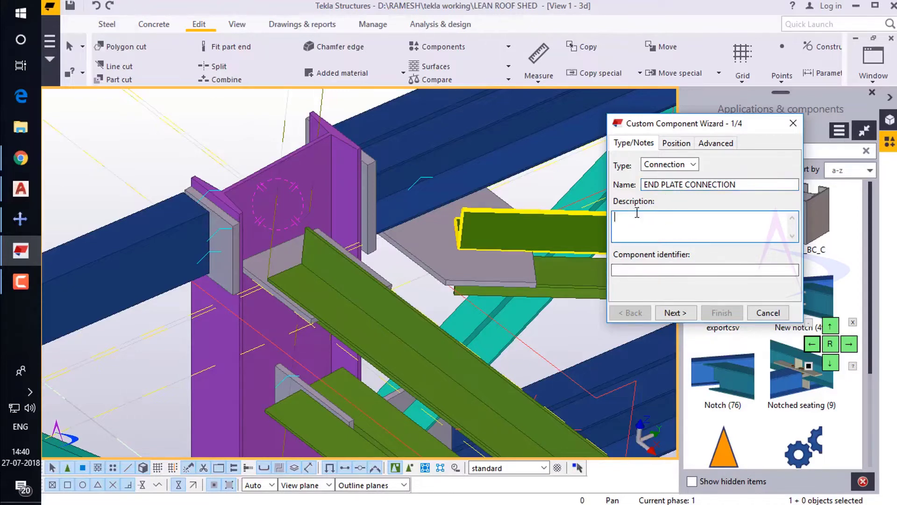
{"action": "left_click", "coordinate": [675, 313]}
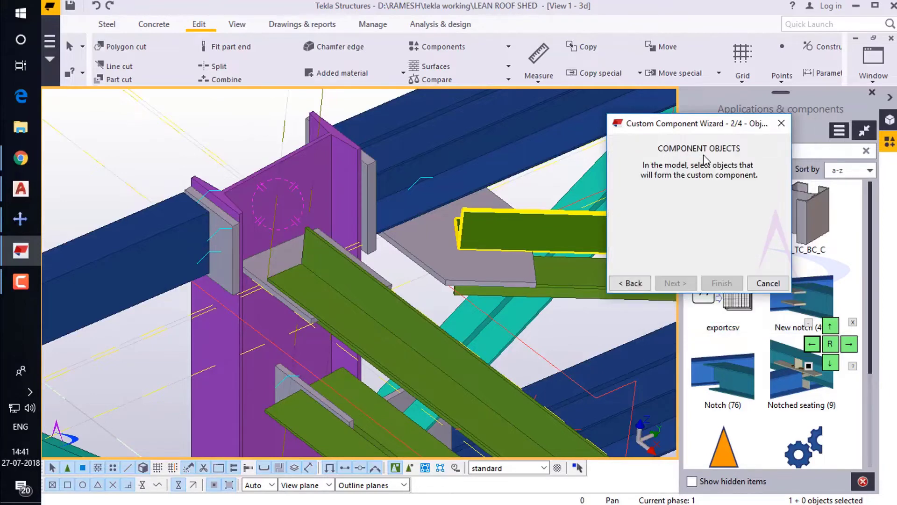
Step: Choose the gusset plate and the line cuts on both strut angles as the objects forming the custom component
{"action": "left_click", "coordinate": [299, 283]}
{"action": "scroll", "coordinate": [298, 283], "scroll_direction": "up", "scroll_amount": 2}
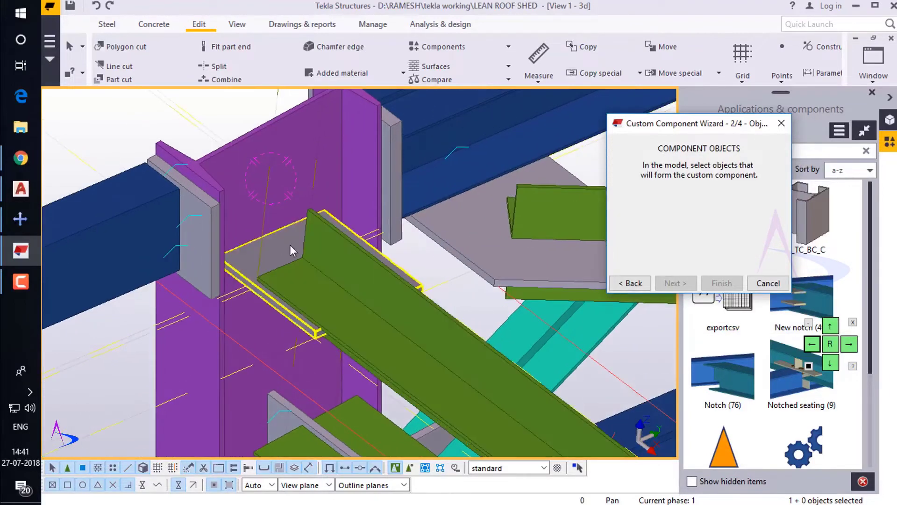
{"action": "middle_click_drag", "start_coordinate": [282, 243], "coordinate": [280, 112], "text": "ctrl"}
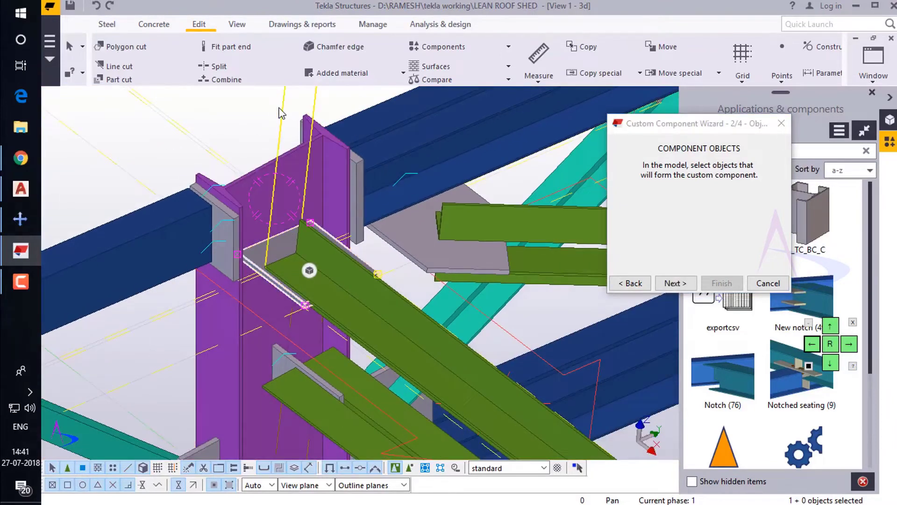
{"action": "left_click", "coordinate": [293, 323], "text": "ctrl"}
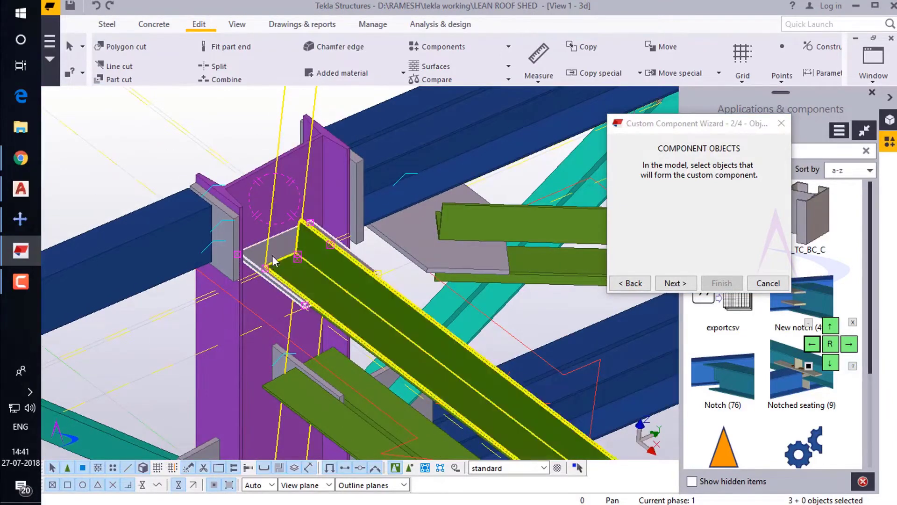
{"action": "scroll", "coordinate": [275, 258], "scroll_direction": "down", "scroll_amount": 2}
{"action": "scroll", "coordinate": [299, 284], "scroll_direction": "up", "scroll_amount": 3}
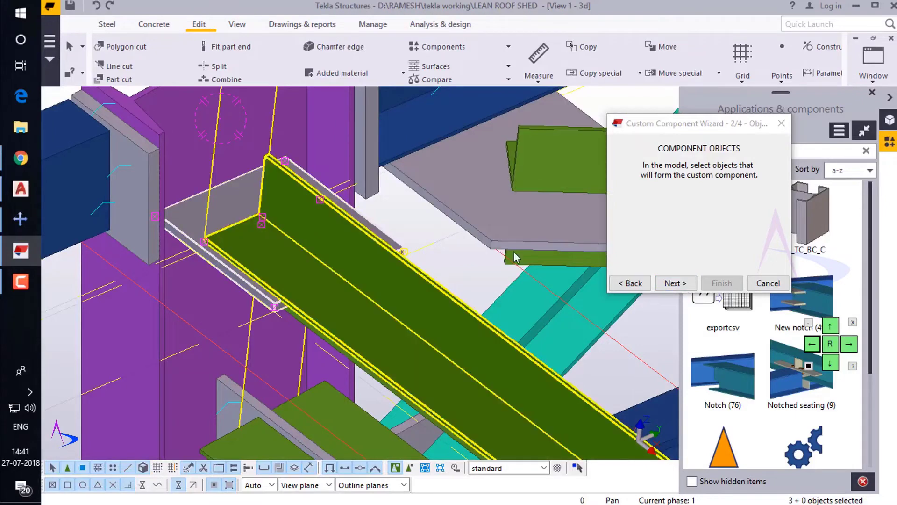
{"action": "left_click", "coordinate": [675, 283]}
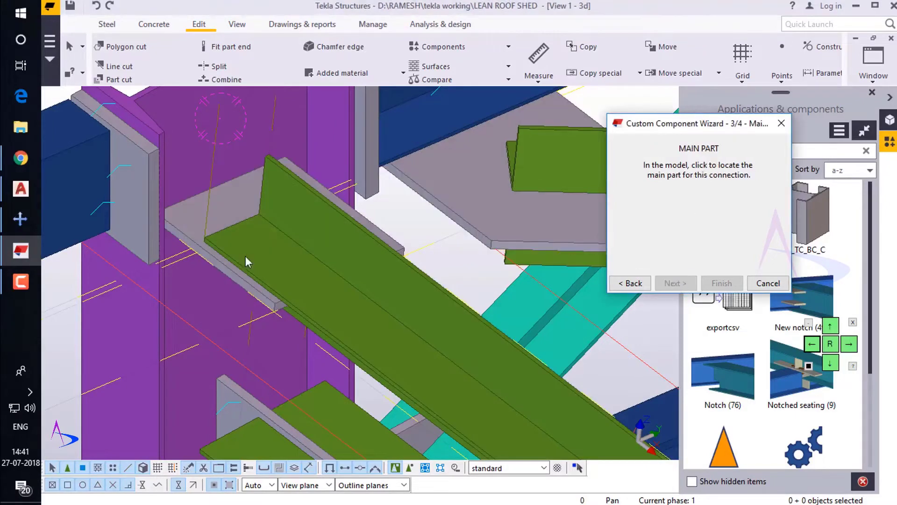
Step: Set the purple column as the main part of the custom connection
{"action": "scroll", "coordinate": [159, 247], "scroll_direction": "down", "scroll_amount": 3}
{"action": "left_click", "coordinate": [205, 152]}
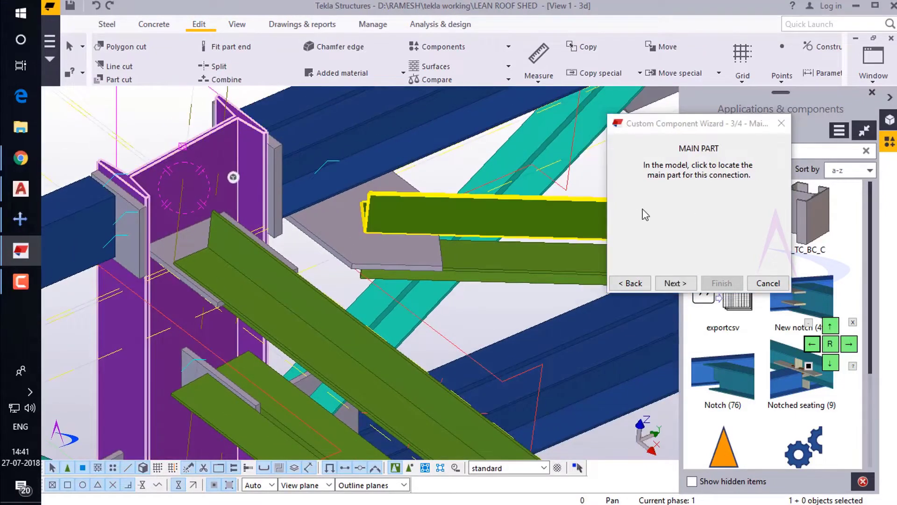
{"action": "left_click", "coordinate": [676, 283]}
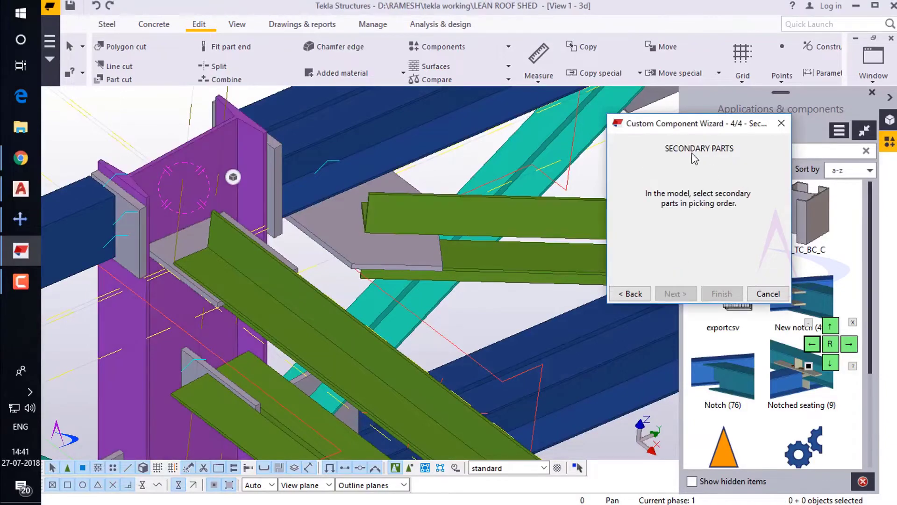
Step: Pick both angles of the double-angle strut as the secondary parts and finish creating the custom connection
{"action": "scroll", "coordinate": [334, 313], "scroll_direction": "down", "scroll_amount": 2}
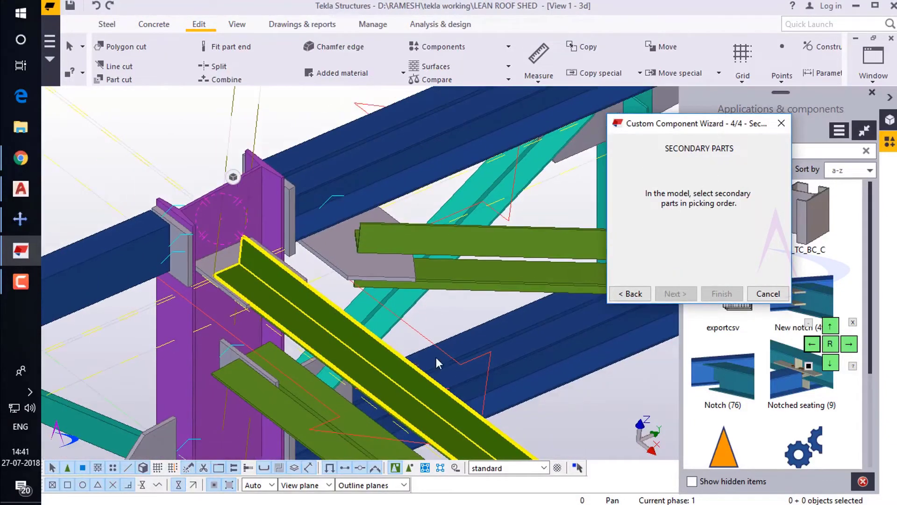
{"action": "middle_click_drag", "start_coordinate": [435, 364], "coordinate": [236, 347], "text": "ctrl"}
{"action": "scroll", "coordinate": [201, 351], "scroll_direction": "up", "scroll_amount": 3}
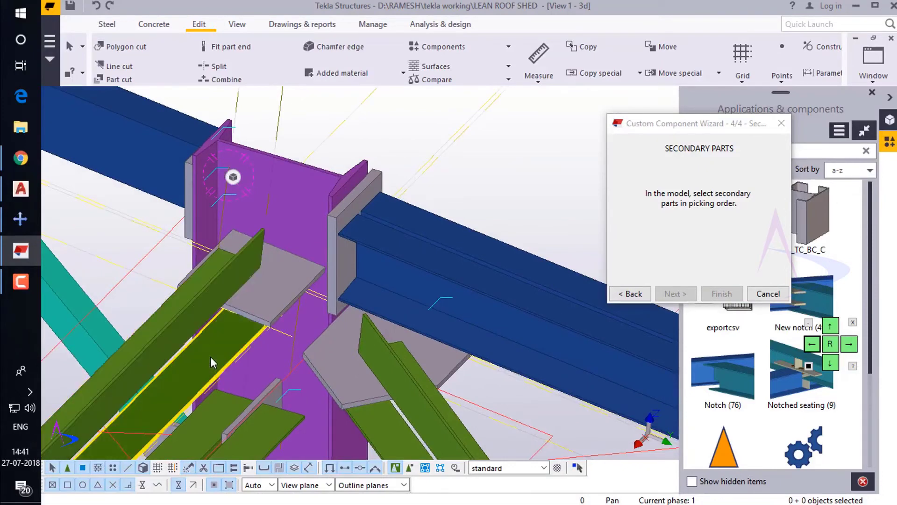
{"action": "scroll", "coordinate": [208, 334], "scroll_direction": "up", "scroll_amount": 2}
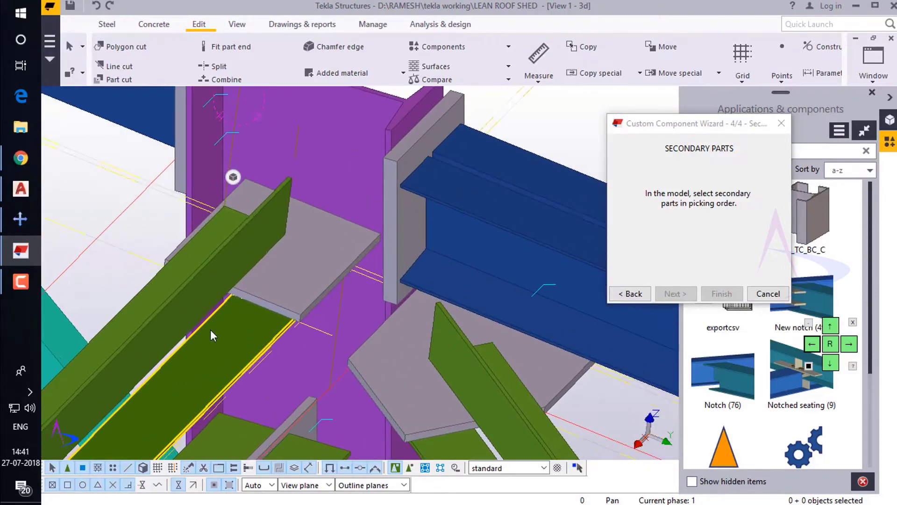
{"action": "scroll", "coordinate": [210, 286], "scroll_direction": "down", "scroll_amount": 1}
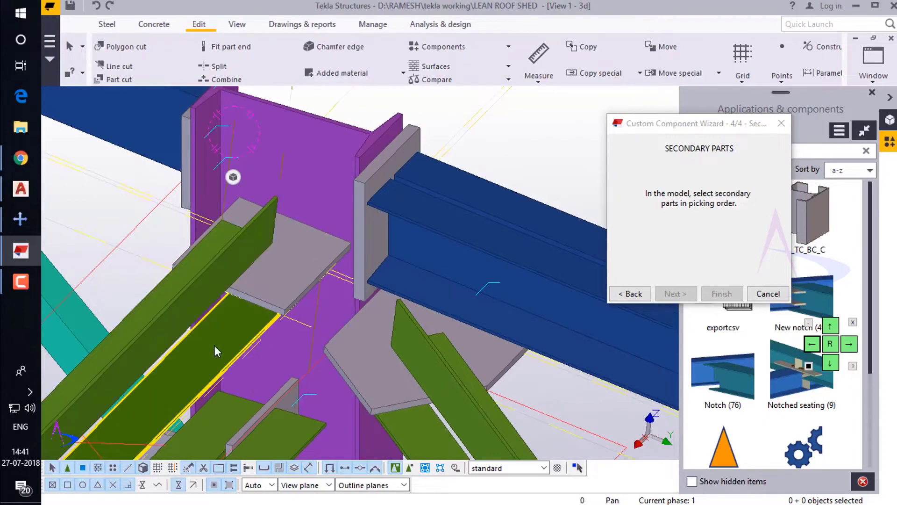
{"action": "left_click", "coordinate": [201, 286]}
{"action": "left_click", "coordinate": [219, 335]}
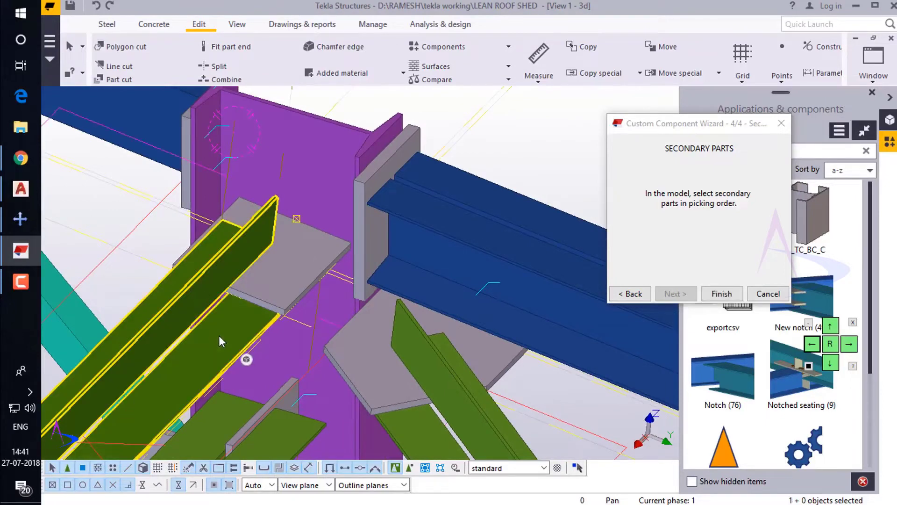
{"action": "left_click", "coordinate": [722, 293]}
Step: Turn on component symbols both in the model and in components for the 3D view and apply the view properties
{"action": "scroll", "coordinate": [249, 166], "scroll_direction": "down", "scroll_amount": 3}
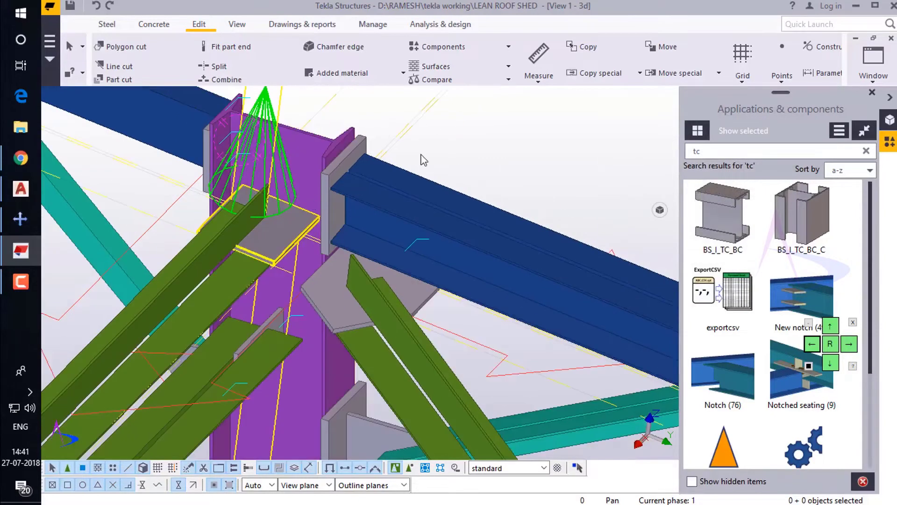
{"action": "right_click", "coordinate": [446, 144]}
{"action": "scroll", "coordinate": [279, 168], "scroll_direction": "up", "scroll_amount": 1}
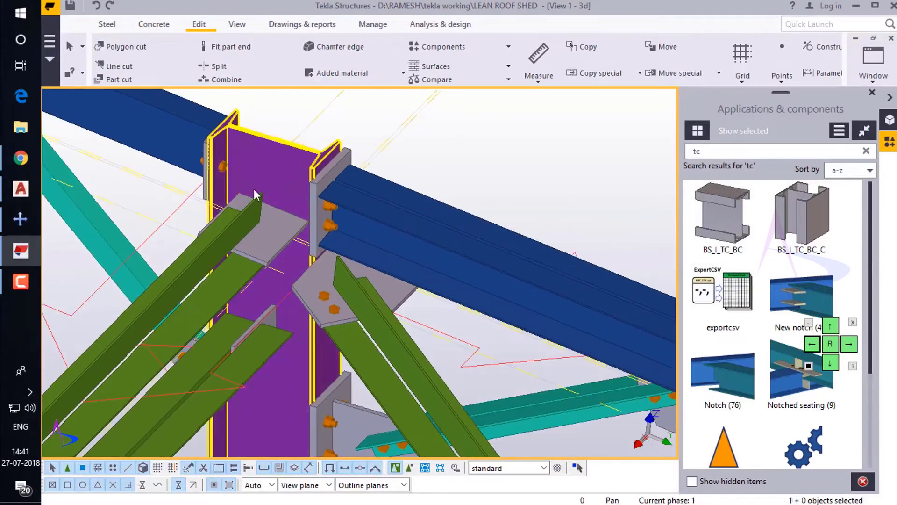
{"action": "left_click", "coordinate": [264, 240]}
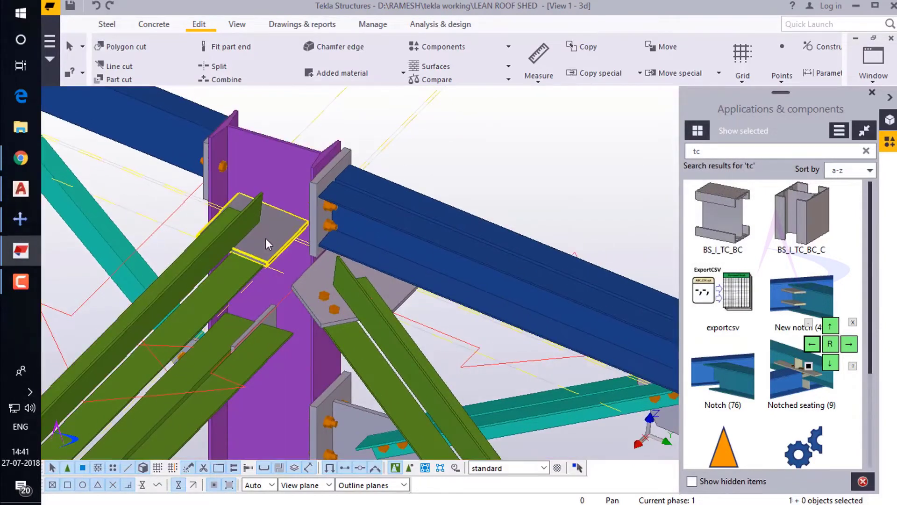
{"action": "left_click", "coordinate": [526, 177]}
{"action": "double_click", "coordinate": [554, 188]}
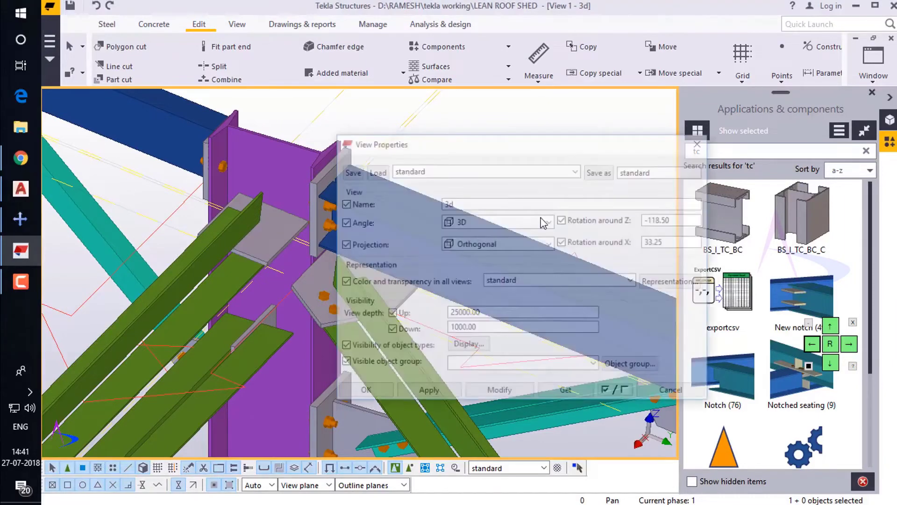
{"action": "left_click", "coordinate": [468, 345]}
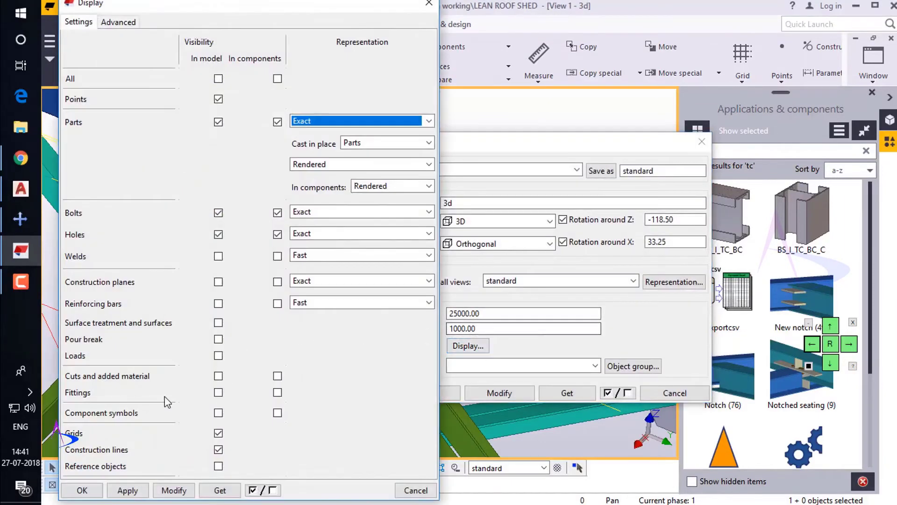
{"action": "left_click", "coordinate": [217, 413]}
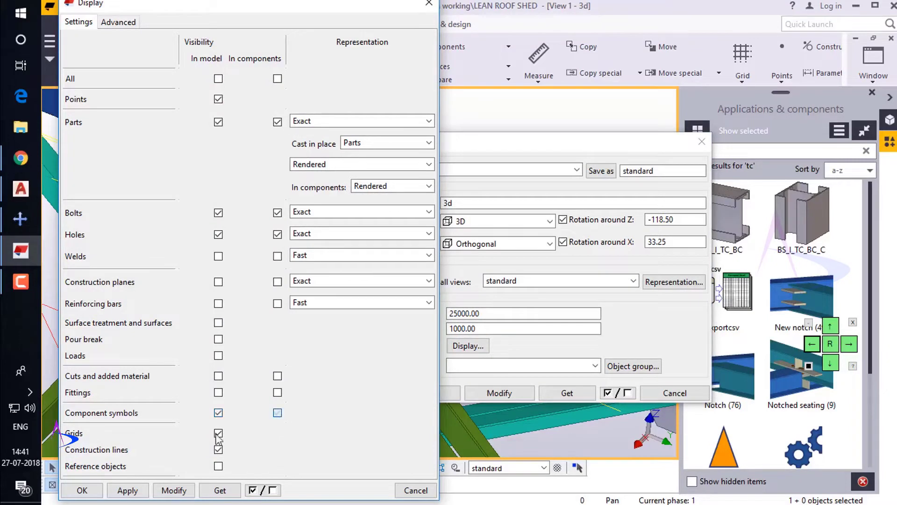
{"action": "left_click", "coordinate": [182, 490]}
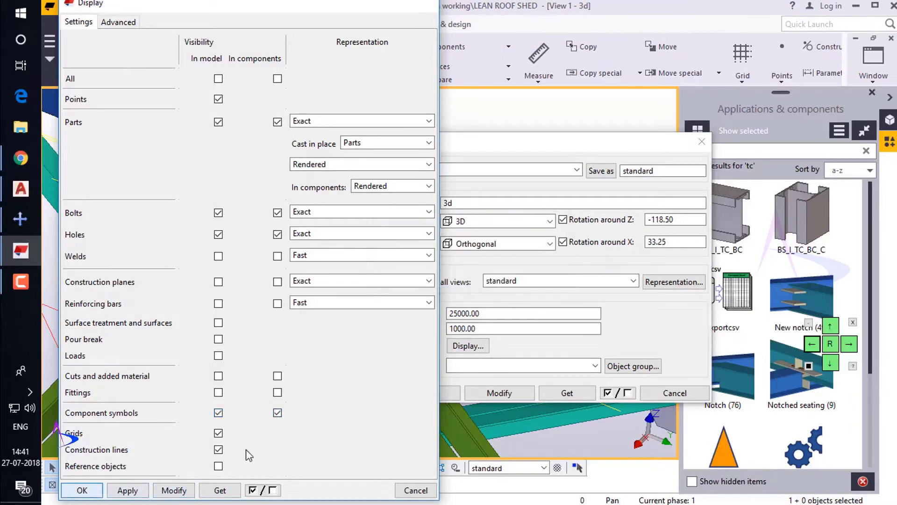
{"action": "left_click", "coordinate": [82, 490]}
{"action": "left_click", "coordinate": [500, 392]}
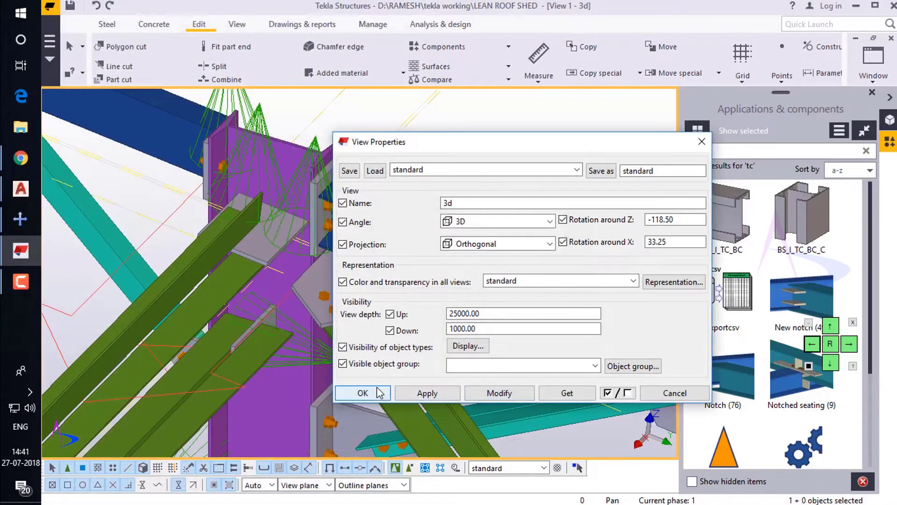
{"action": "left_click", "coordinate": [363, 392]}
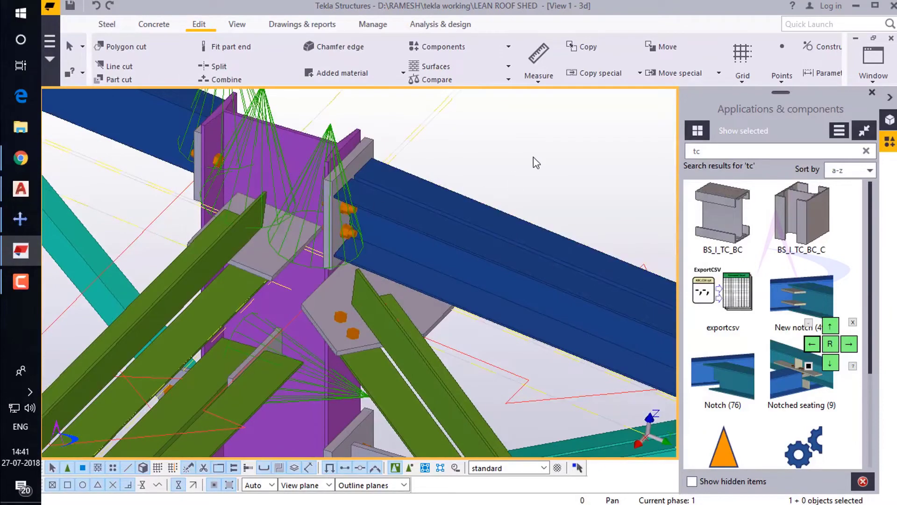
Step: Turn off the in-model visibility of component symbols in the 3D view's display settings and accept the view properties
{"action": "double_click", "coordinate": [534, 156]}
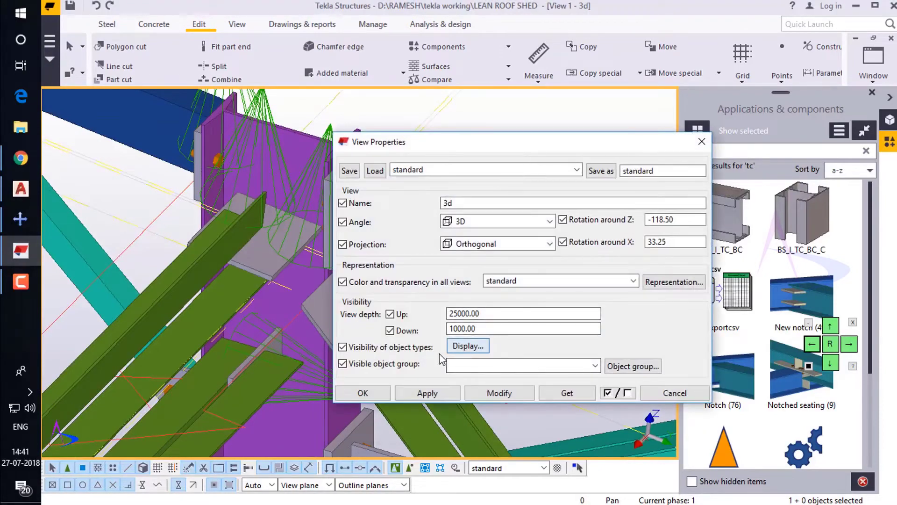
{"action": "left_click", "coordinate": [467, 346]}
{"action": "left_click", "coordinate": [217, 414]}
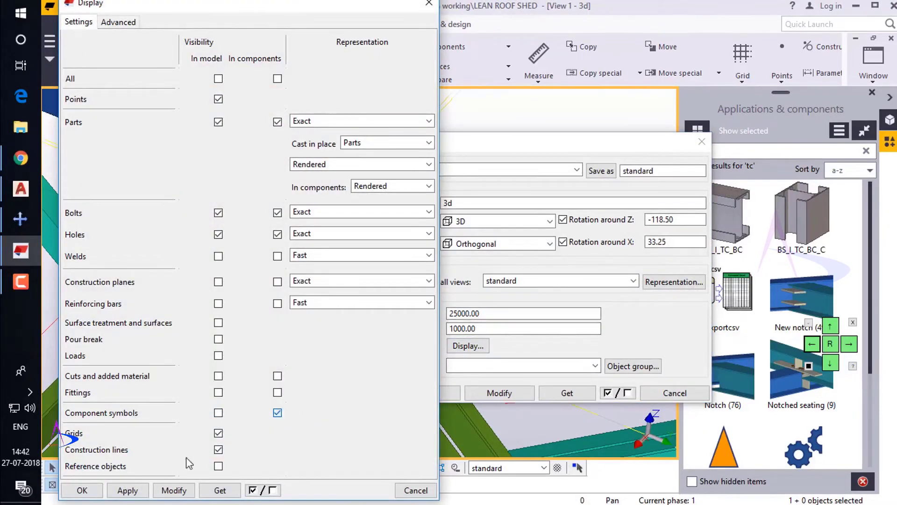
{"action": "left_click", "coordinate": [97, 495]}
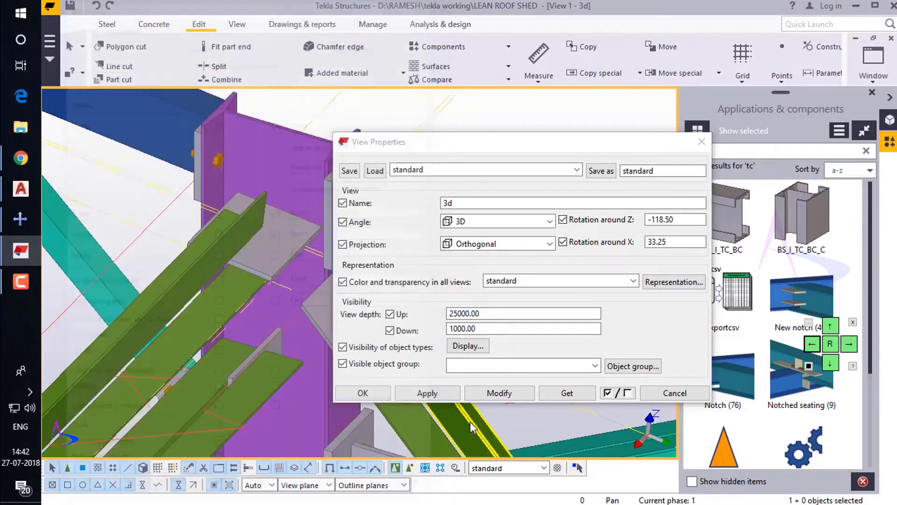
{"action": "left_click", "coordinate": [369, 395]}
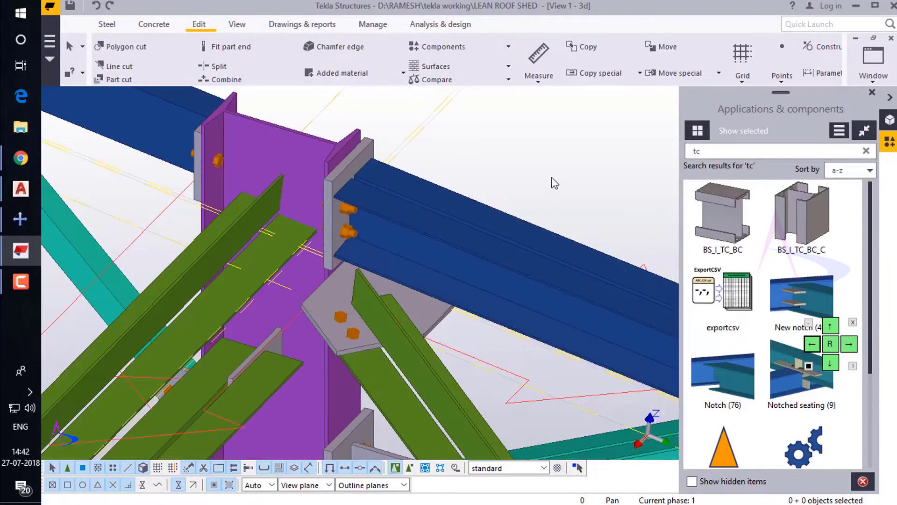
Step: Examine the component symbol at the first column top and the strut joint at the column on the far side of the frame
{"action": "scroll", "coordinate": [239, 248], "scroll_direction": "down", "scroll_amount": 5}
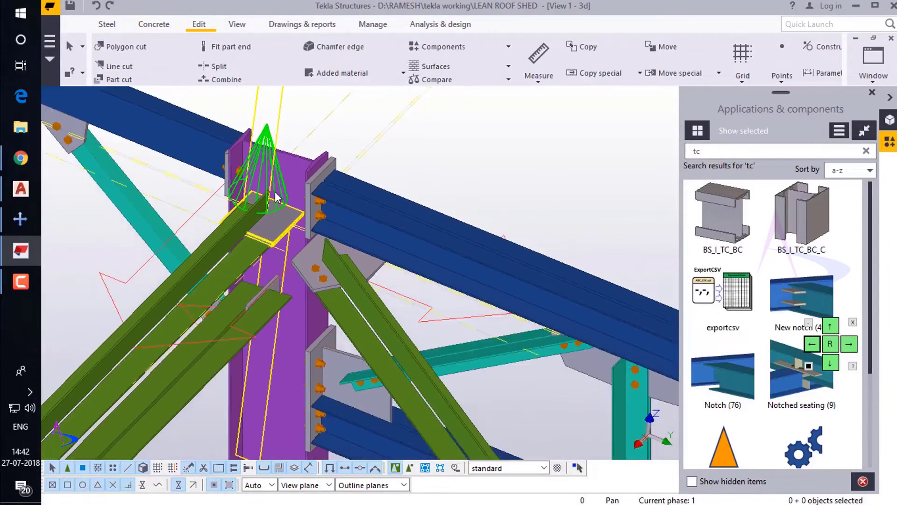
{"action": "middle_click_drag", "start_coordinate": [240, 251], "coordinate": [267, 193], "text": "ctrl"}
{"action": "scroll", "coordinate": [268, 187], "scroll_direction": "up", "scroll_amount": 5}
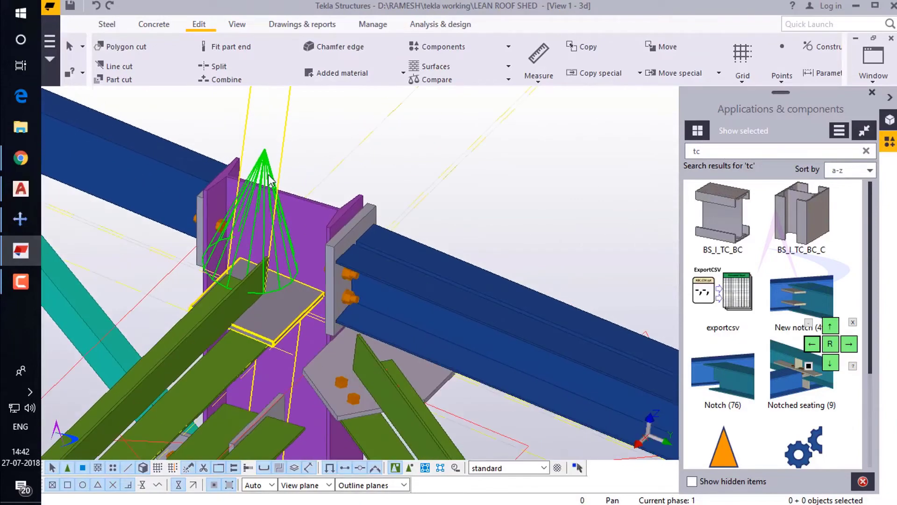
{"action": "scroll", "coordinate": [269, 191], "scroll_direction": "down", "scroll_amount": 6}
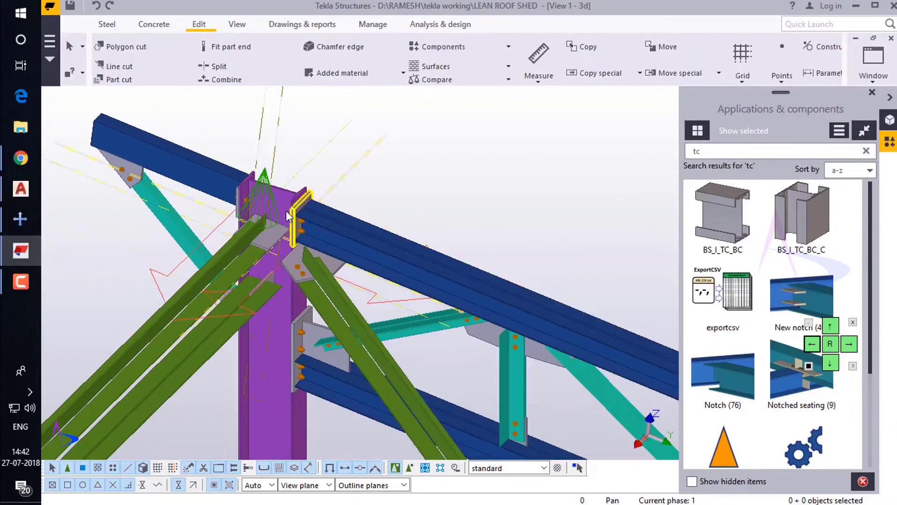
{"action": "middle_click_drag", "start_coordinate": [283, 195], "coordinate": [215, 199], "text": "ctrl"}
{"action": "scroll", "coordinate": [213, 194], "scroll_direction": "down", "scroll_amount": 2}
{"action": "middle_click_drag", "start_coordinate": [467, 248], "coordinate": [431, 220]}
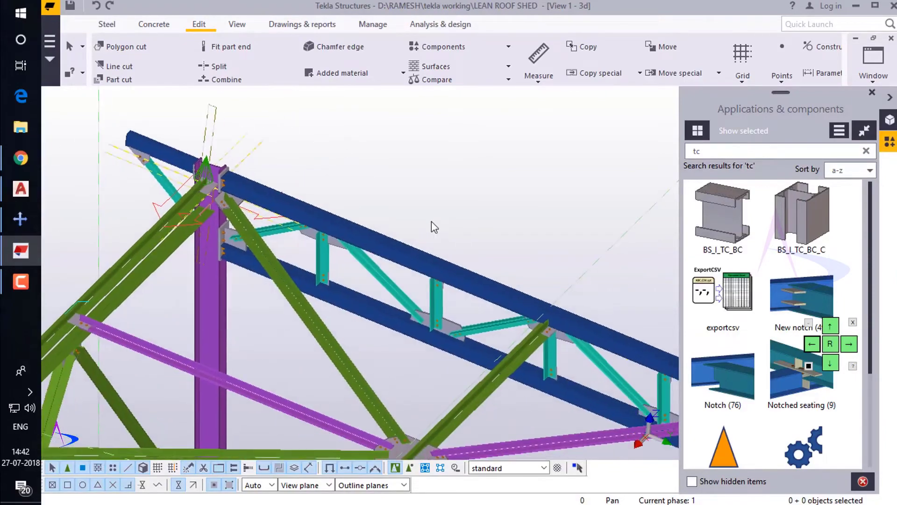
{"action": "scroll", "coordinate": [255, 204], "scroll_direction": "down", "scroll_amount": 2}
{"action": "scroll", "coordinate": [259, 209], "scroll_direction": "down", "scroll_amount": 3}
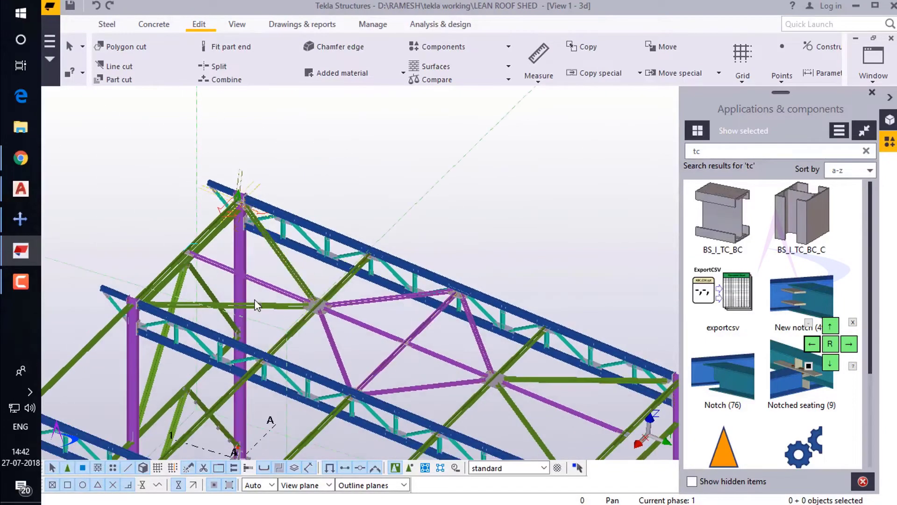
{"action": "middle_click_drag", "start_coordinate": [259, 306], "coordinate": [164, 268]}
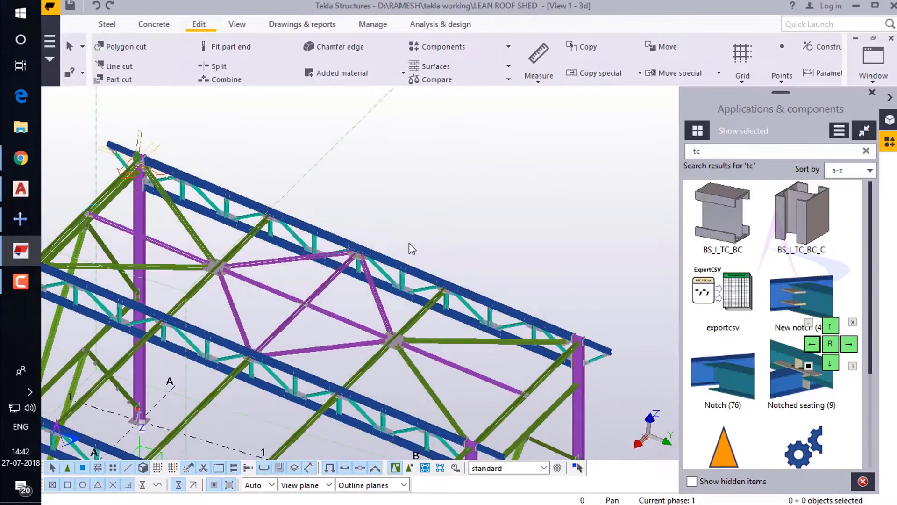
{"action": "scroll", "coordinate": [410, 243], "scroll_direction": "down", "scroll_amount": 1}
{"action": "scroll", "coordinate": [545, 345], "scroll_direction": "up", "scroll_amount": 2}
{"action": "scroll", "coordinate": [545, 344], "scroll_direction": "up", "scroll_amount": 2}
{"action": "scroll", "coordinate": [590, 309], "scroll_direction": "down", "scroll_amount": 2}
{"action": "scroll", "coordinate": [585, 338], "scroll_direction": "up", "scroll_amount": 4}
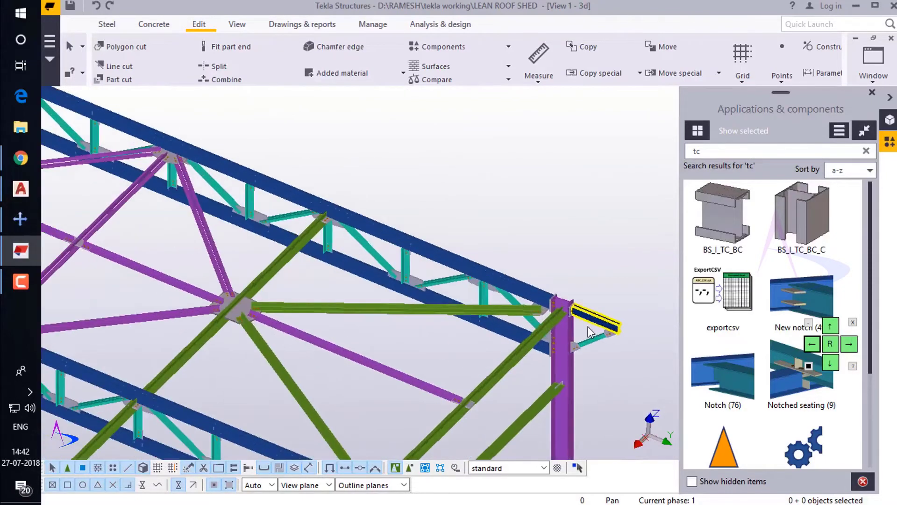
{"action": "scroll", "coordinate": [574, 318], "scroll_direction": "up", "scroll_amount": 2}
{"action": "middle_click_drag", "start_coordinate": [547, 329], "coordinate": [500, 285]}
{"action": "scroll", "coordinate": [485, 276], "scroll_direction": "up", "scroll_amount": 4}
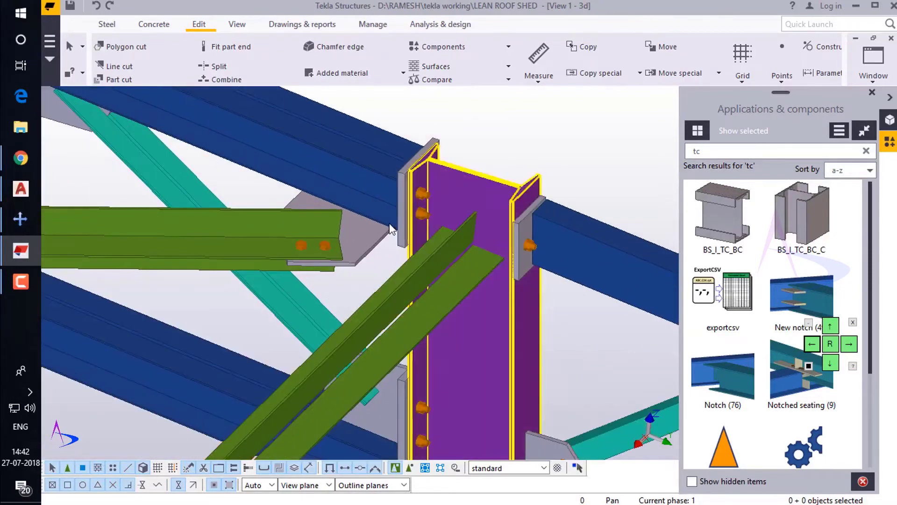
{"action": "scroll", "coordinate": [426, 231], "scroll_direction": "down", "scroll_amount": 5}
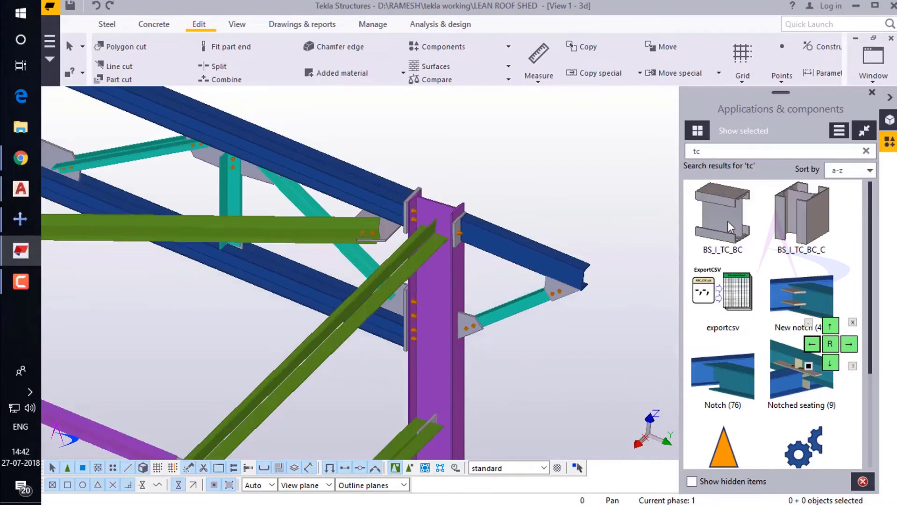
Step: Search the component catalog for END and start the END PLATE CONNECTION custom component
{"action": "double_click", "coordinate": [685, 150]}
{"action": "type", "text": "E"}
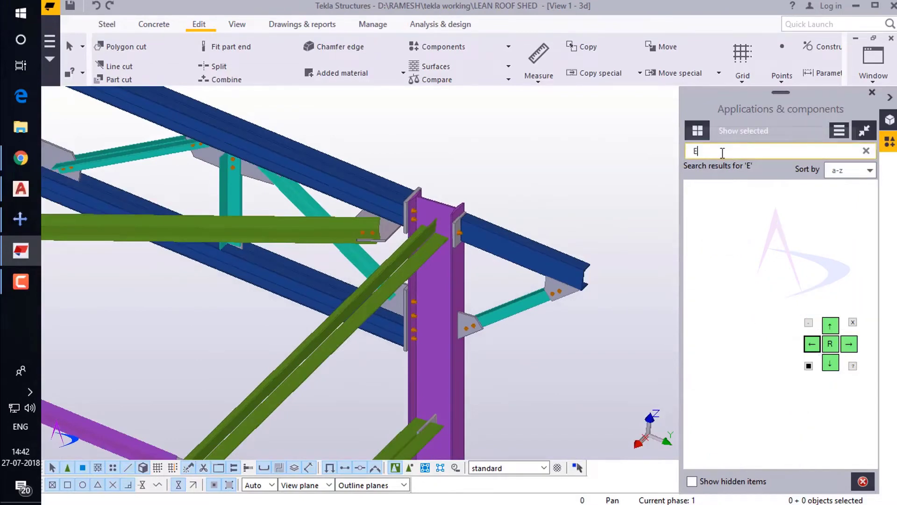
{"action": "type", "text": "ND"}
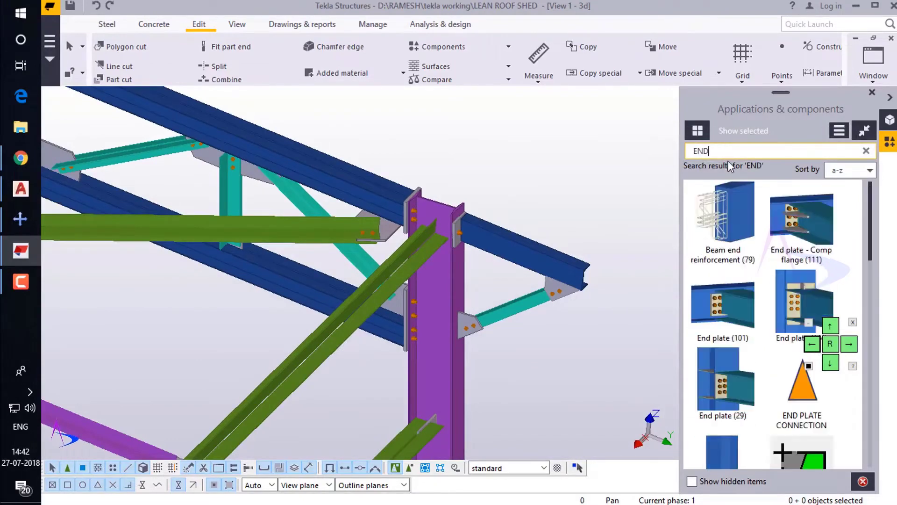
{"action": "left_click", "coordinate": [807, 401]}
Step: Apply the connection at the far column, with the purple column as main part and both strut angles as secondary parts
{"action": "scroll", "coordinate": [446, 222], "scroll_direction": "up", "scroll_amount": 3}
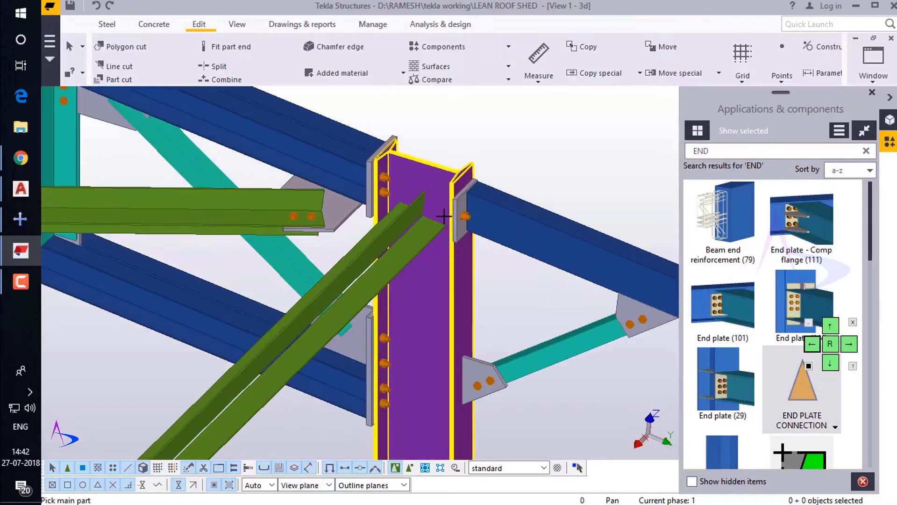
{"action": "scroll", "coordinate": [421, 205], "scroll_direction": "up", "scroll_amount": 2}
{"action": "left_click", "coordinate": [413, 215]}
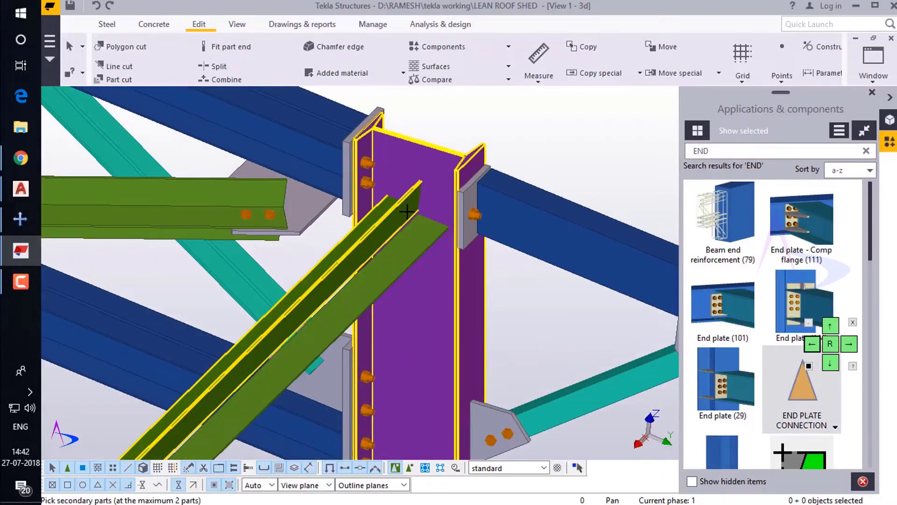
{"action": "middle_click_drag", "start_coordinate": [407, 212], "coordinate": [428, 162], "text": "ctrl"}
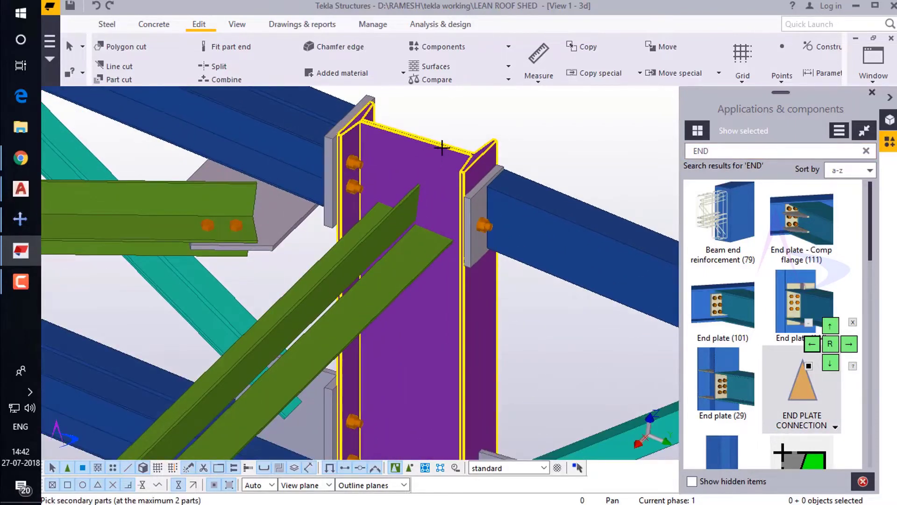
{"action": "left_click", "coordinate": [405, 213]}
{"action": "left_click", "coordinate": [421, 257]}
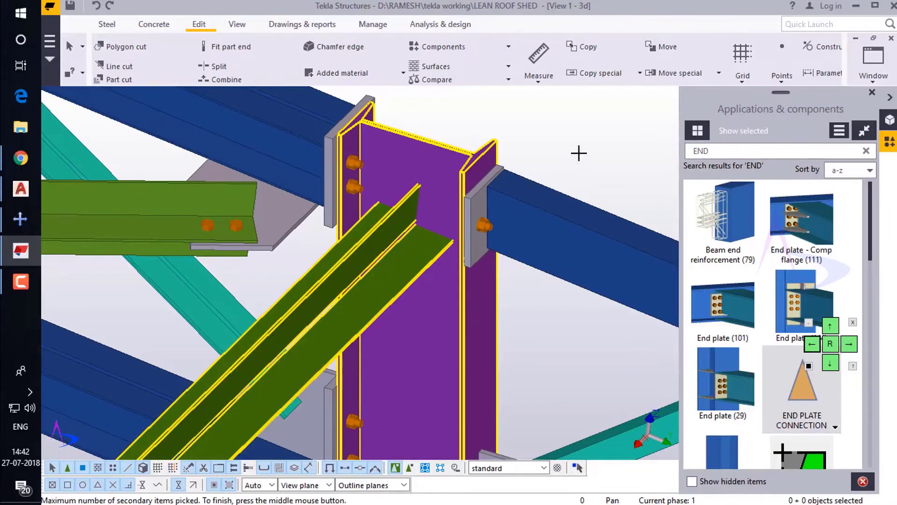
{"action": "middle_click", "coordinate": [579, 153]}
Step: Inspect the gusset plate and angle cuts of the newly placed connection at the far column
{"action": "scroll", "coordinate": [413, 258], "scroll_direction": "up", "scroll_amount": 4}
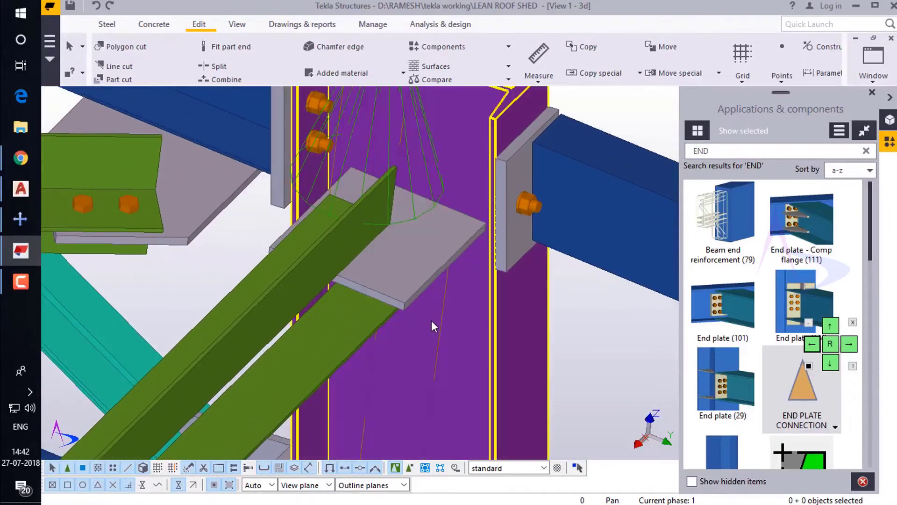
{"action": "middle_click_drag", "start_coordinate": [421, 295], "coordinate": [221, 204], "text": "ctrl"}
{"action": "scroll", "coordinate": [478, 264], "scroll_direction": "down", "scroll_amount": 6}
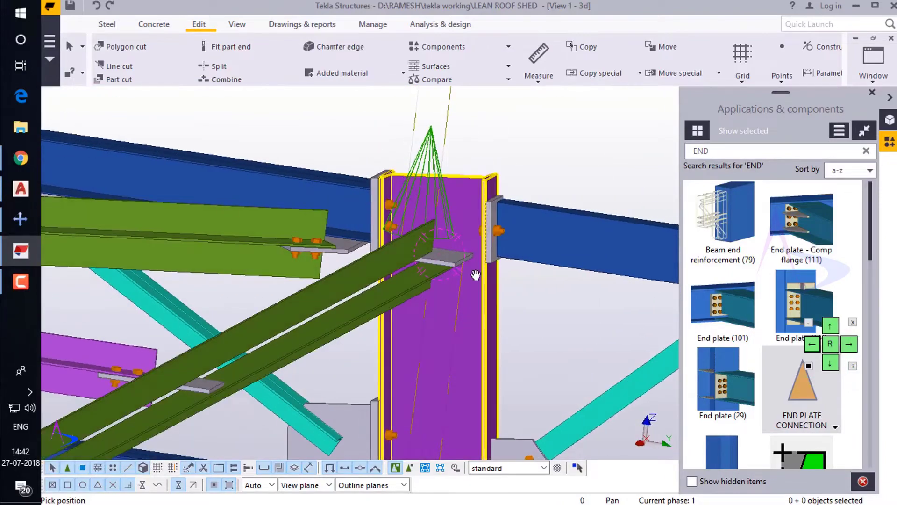
{"action": "scroll", "coordinate": [475, 274], "scroll_direction": "down", "scroll_amount": 5}
{"action": "middle_click_drag", "start_coordinate": [456, 265], "coordinate": [422, 284], "text": "ctrl"}
{"action": "scroll", "coordinate": [477, 290], "scroll_direction": "down", "scroll_amount": 5}
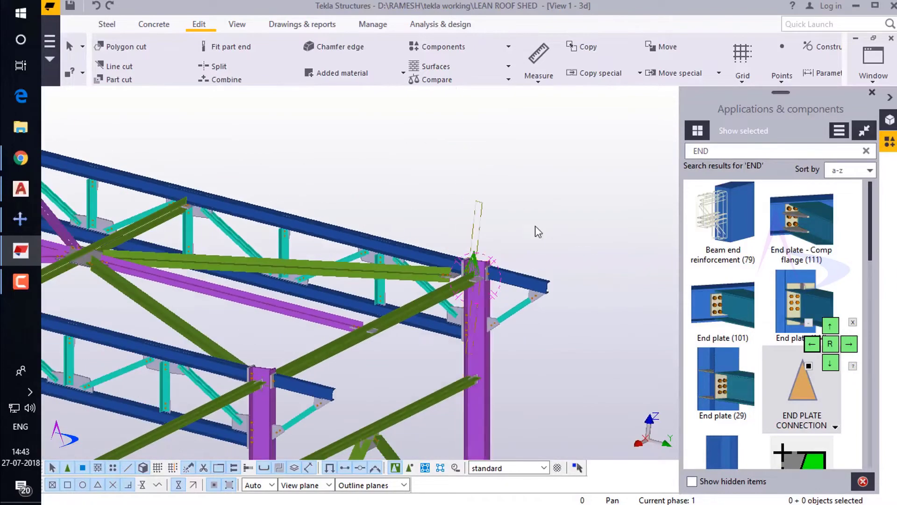
{"action": "right_click", "coordinate": [562, 213]}
{"action": "left_click", "coordinate": [603, 286]}
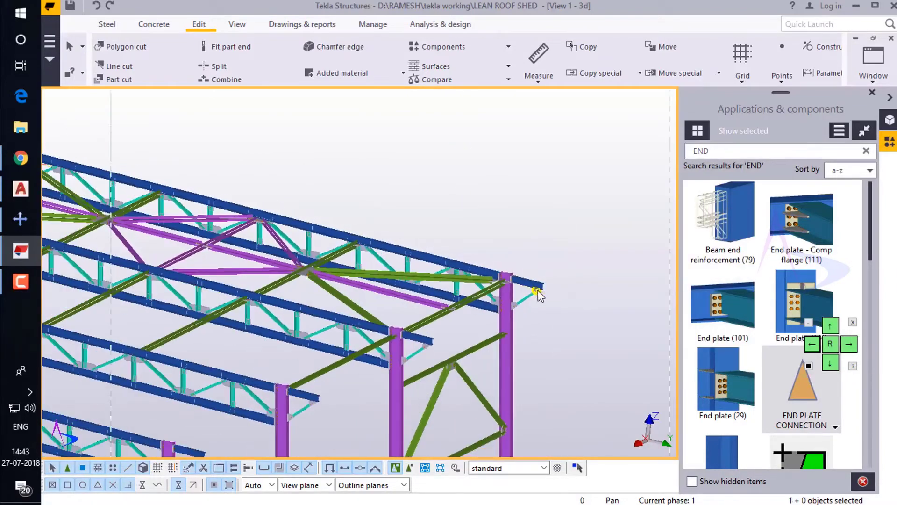
Step: Apply END PLATE CONNECTION at another column, with the purple column as main part and both strut angles meeting its web as secondary parts
{"action": "scroll", "coordinate": [549, 280], "scroll_direction": "down", "scroll_amount": 5}
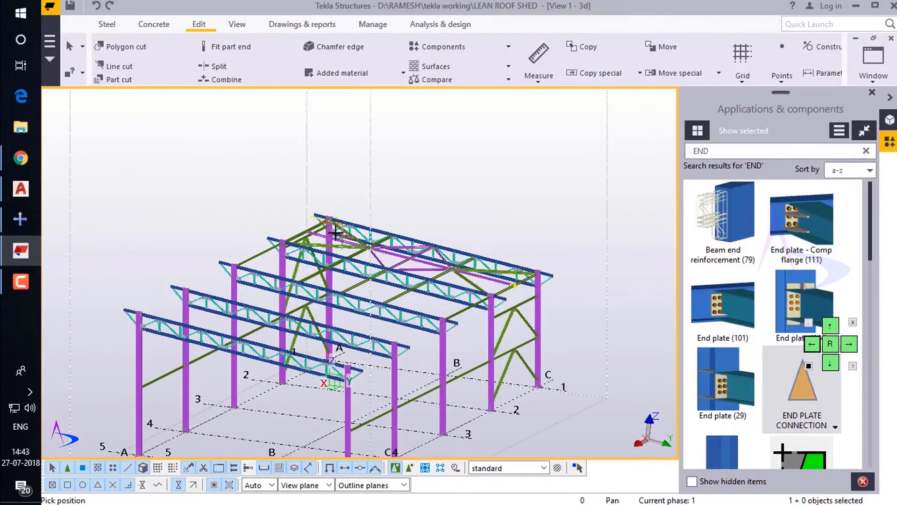
{"action": "scroll", "coordinate": [317, 256], "scroll_direction": "up", "scroll_amount": 8}
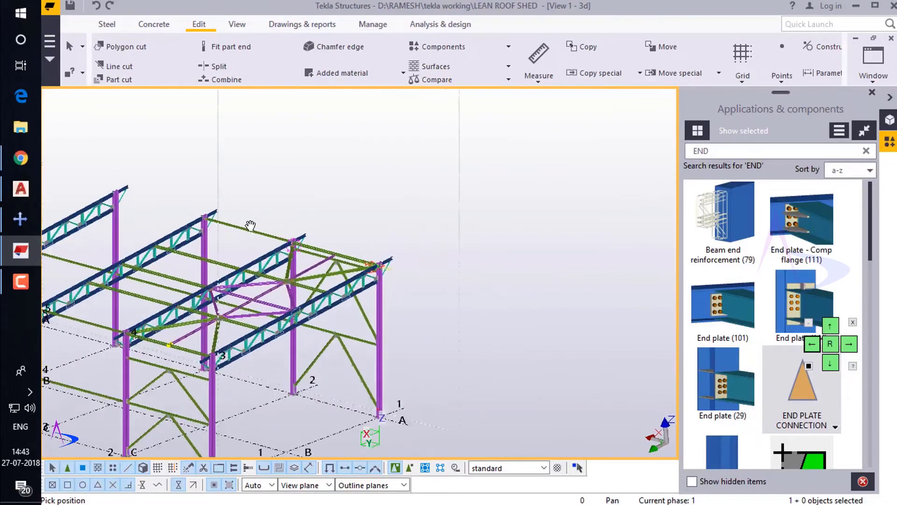
{"action": "scroll", "coordinate": [317, 256], "scroll_direction": "up", "scroll_amount": 10}
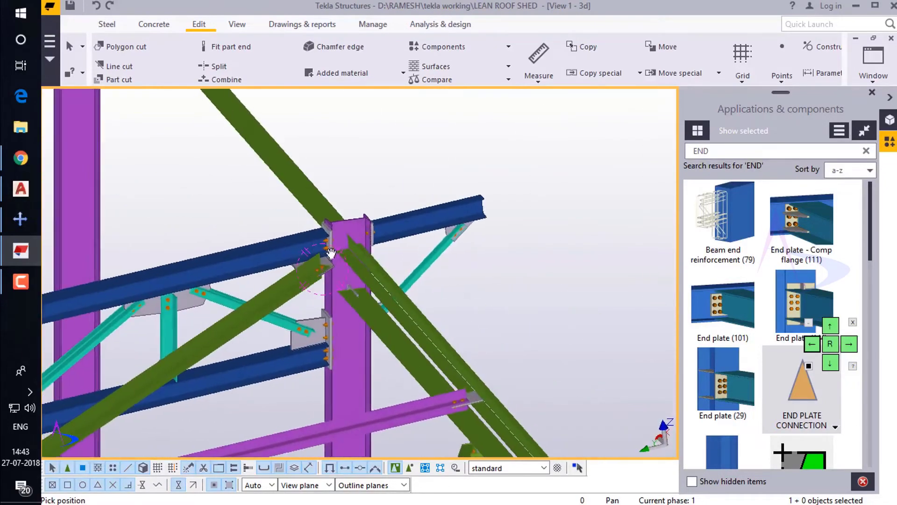
{"action": "scroll", "coordinate": [384, 219], "scroll_direction": "down", "scroll_amount": 2}
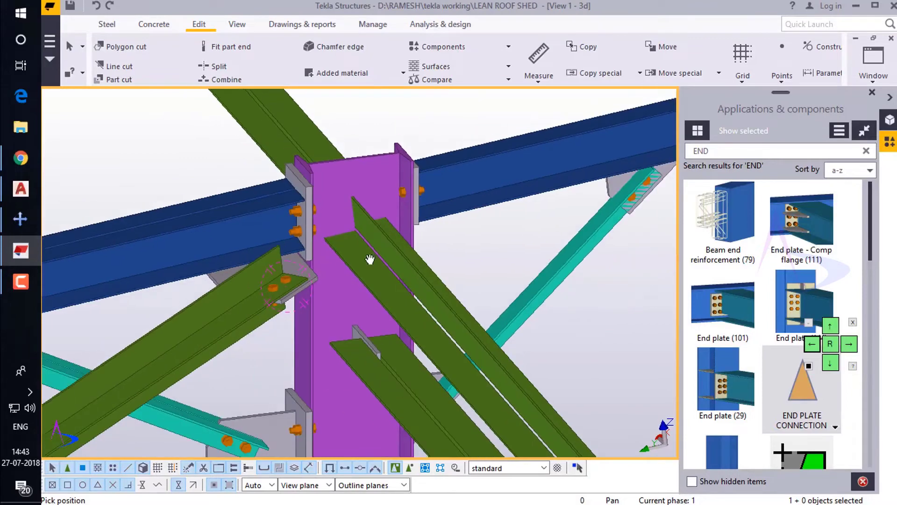
{"action": "middle_click_drag", "start_coordinate": [369, 258], "coordinate": [402, 281], "text": "ctrl"}
{"action": "scroll", "coordinate": [334, 217], "scroll_direction": "up", "scroll_amount": 2}
{"action": "scroll", "coordinate": [360, 228], "scroll_direction": "down", "scroll_amount": 2}
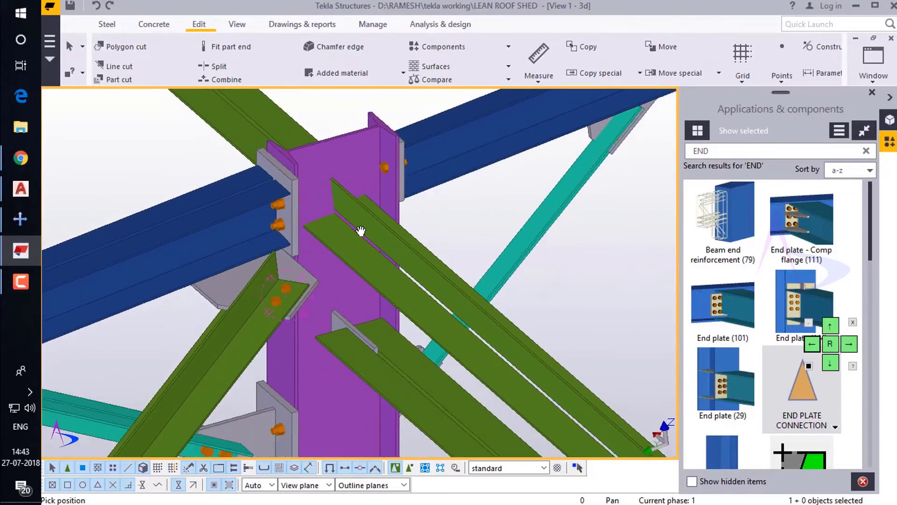
{"action": "scroll", "coordinate": [321, 172], "scroll_direction": "up", "scroll_amount": 2}
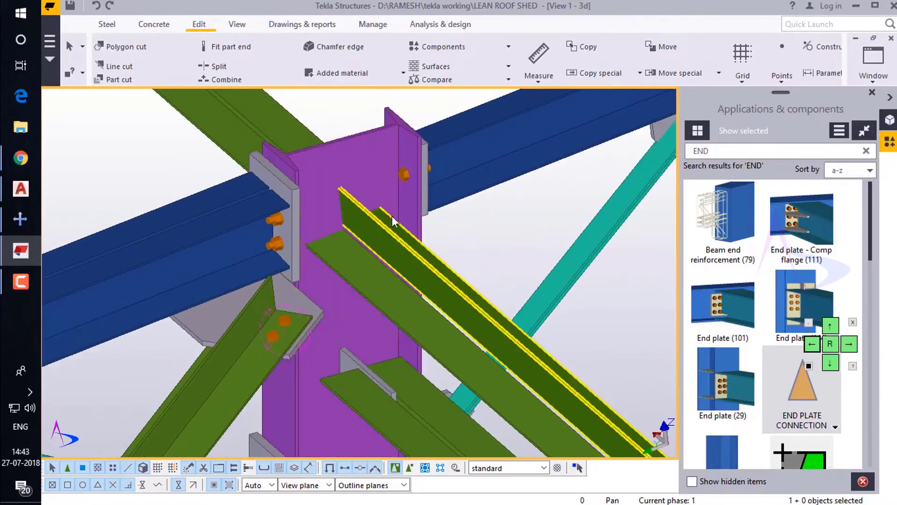
{"action": "left_click", "coordinate": [811, 393]}
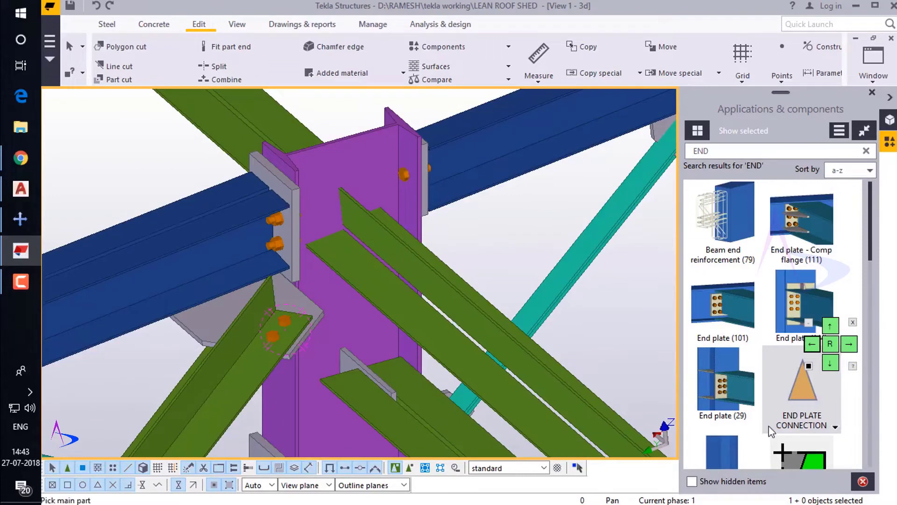
{"action": "left_click", "coordinate": [349, 157]}
{"action": "left_click", "coordinate": [382, 226]}
{"action": "left_click", "coordinate": [367, 262]}
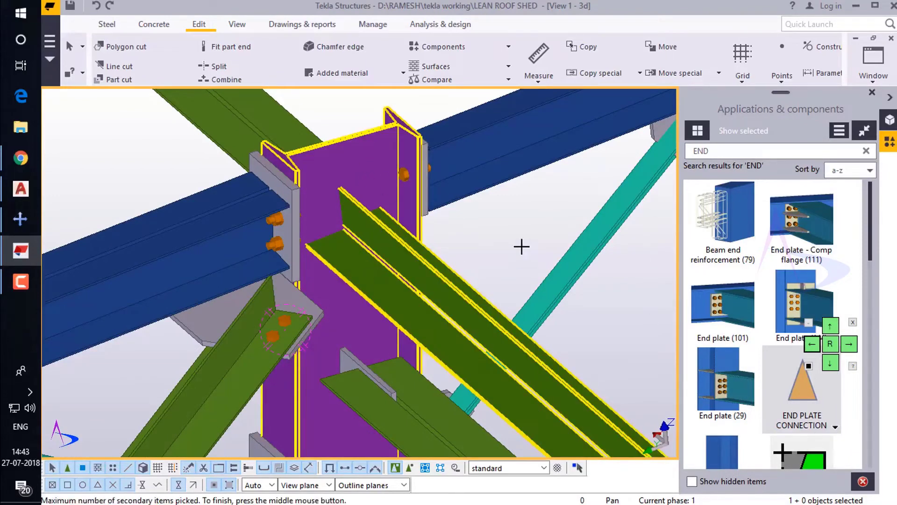
{"action": "middle_click", "coordinate": [521, 235]}
{"action": "key", "text": "Escape"}
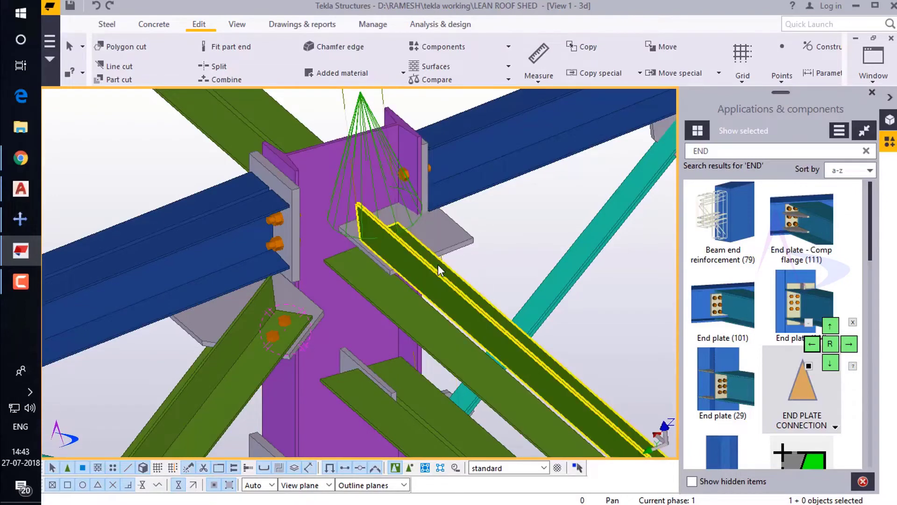
Step: Open the properties of the END PLATE CONNECTION just placed and move its dialog clear of the joint
{"action": "key", "text": "v"}
{"action": "left_click", "coordinate": [359, 216]}
{"action": "middle_click_drag", "start_coordinate": [419, 241], "coordinate": [432, 286], "text": "ctrl"}
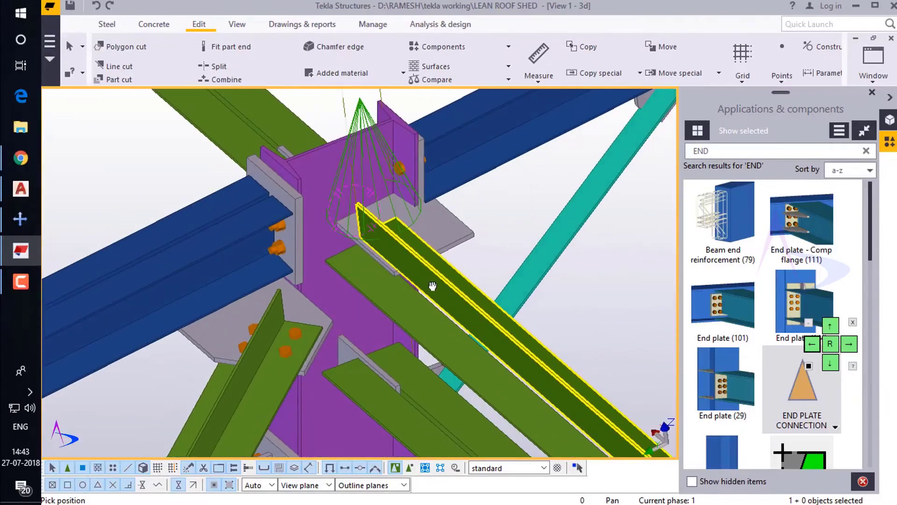
{"action": "double_click", "coordinate": [461, 231]}
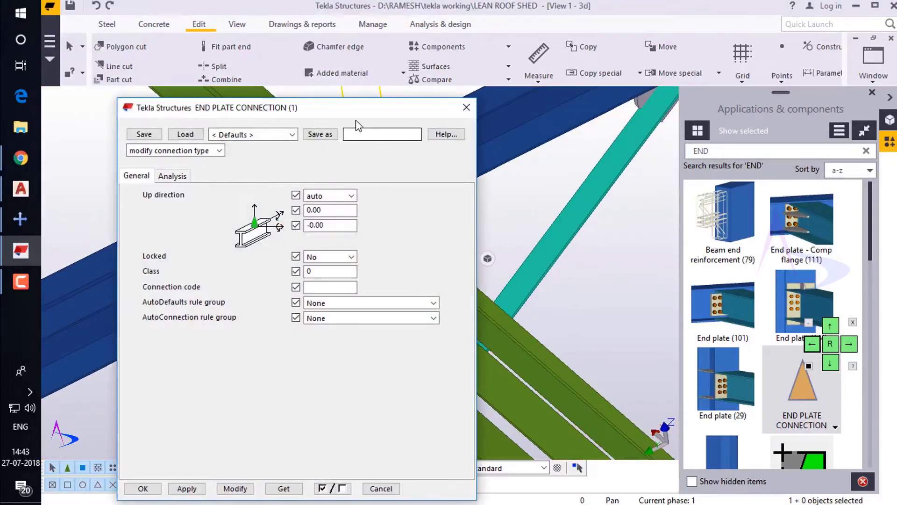
{"action": "left_click_drag", "start_coordinate": [390, 114], "coordinate": [727, 92]}
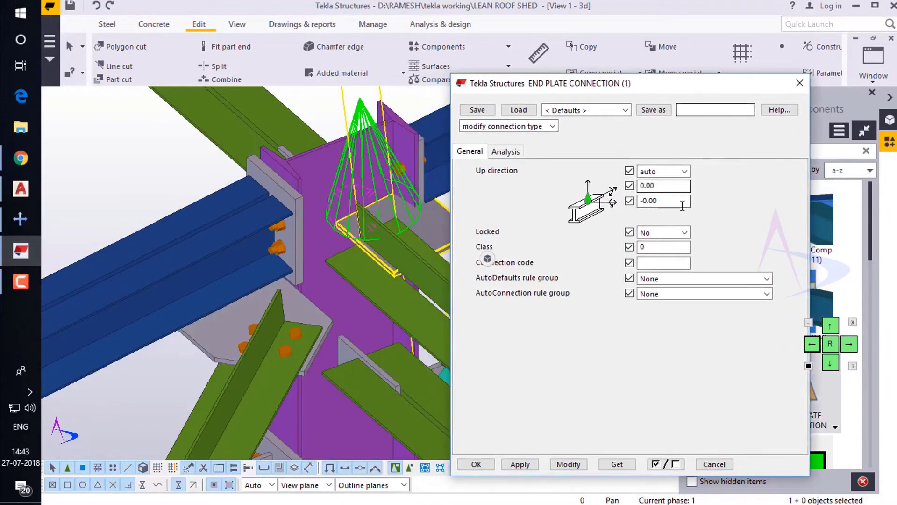
Step: Try the up directions -y and +y on the END PLATE CONNECTION just placed, modifying the joint with each
{"action": "left_click", "coordinate": [685, 172]}
{"action": "left_click", "coordinate": [663, 204]}
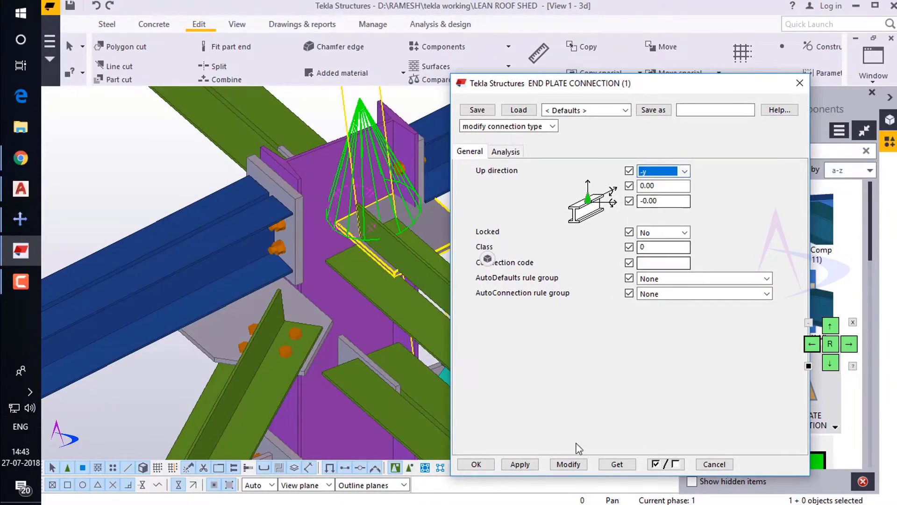
{"action": "left_click", "coordinate": [568, 464]}
{"action": "left_click", "coordinate": [684, 171]}
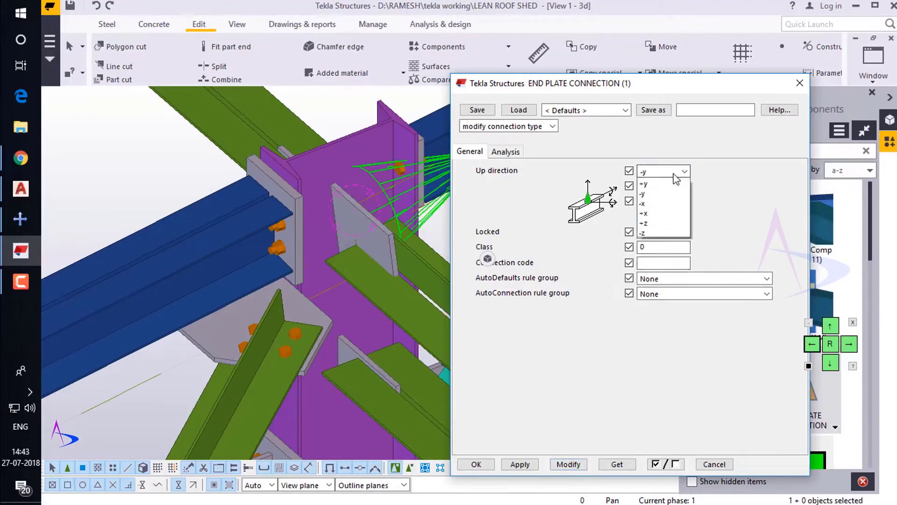
{"action": "left_click", "coordinate": [659, 196]}
{"action": "left_click", "coordinate": [573, 465]}
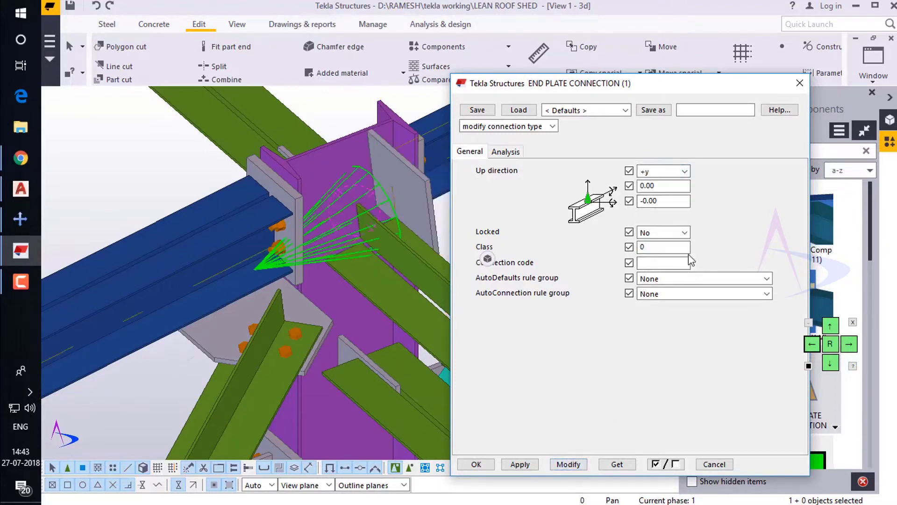
Step: Try the up directions -x and +x on the same END PLATE CONNECTION, modifying the joint with each
{"action": "left_click", "coordinate": [685, 172]}
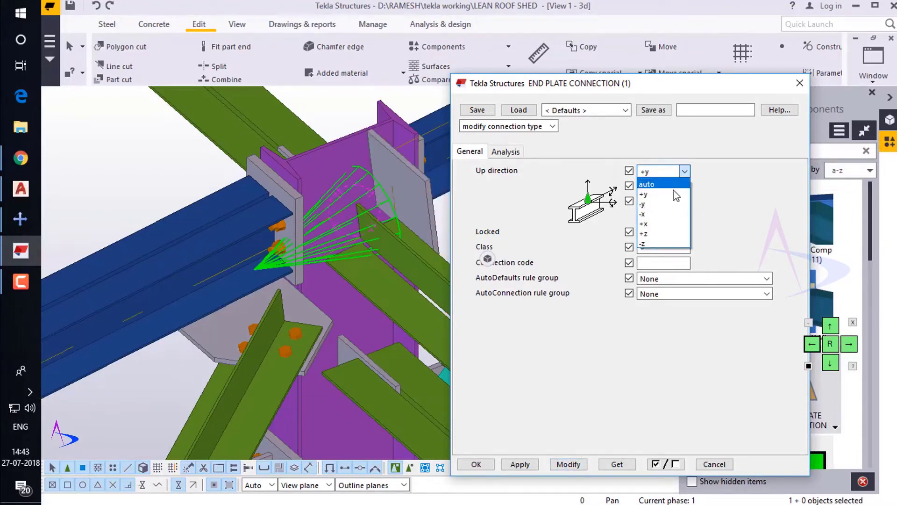
{"action": "left_click", "coordinate": [650, 214]}
{"action": "left_click", "coordinate": [573, 464]}
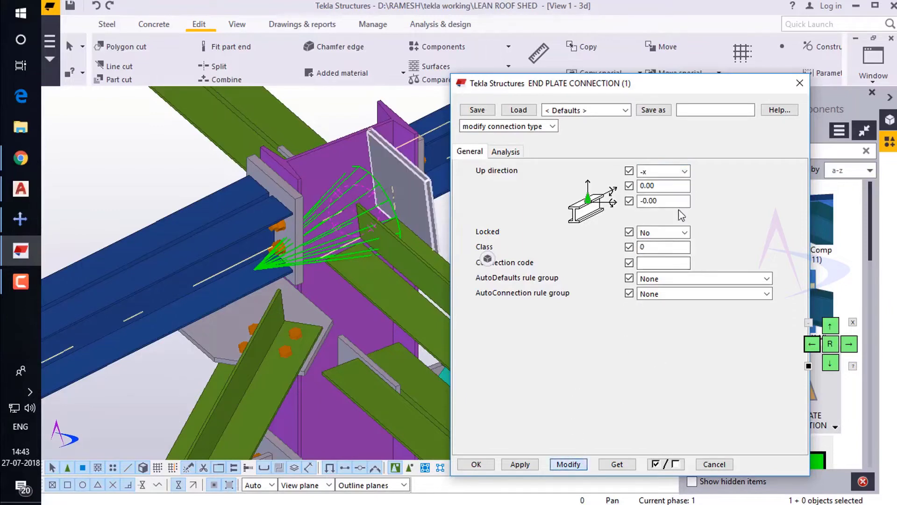
{"action": "left_click", "coordinate": [685, 172]}
{"action": "left_click", "coordinate": [652, 223]}
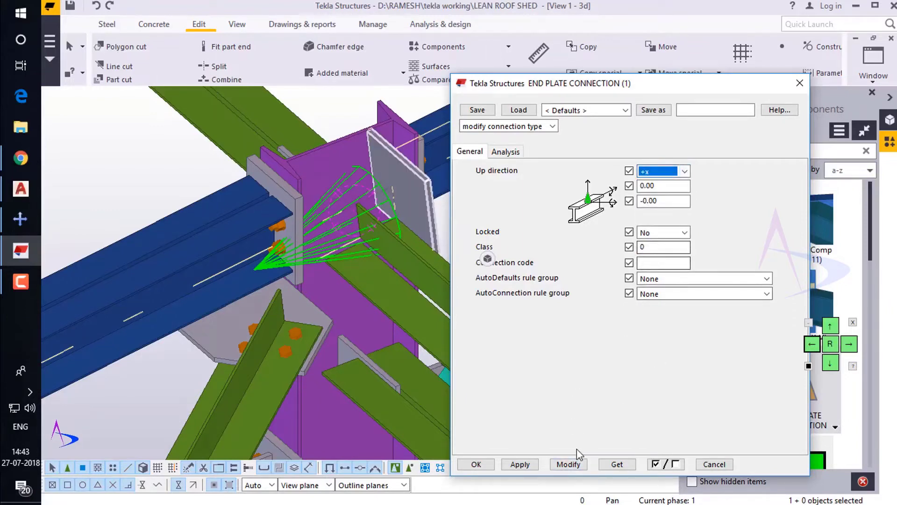
{"action": "left_click", "coordinate": [568, 464]}
Step: Try the up directions +z and -z on the same END PLATE CONNECTION, modifying the joint with each
{"action": "left_click", "coordinate": [685, 172]}
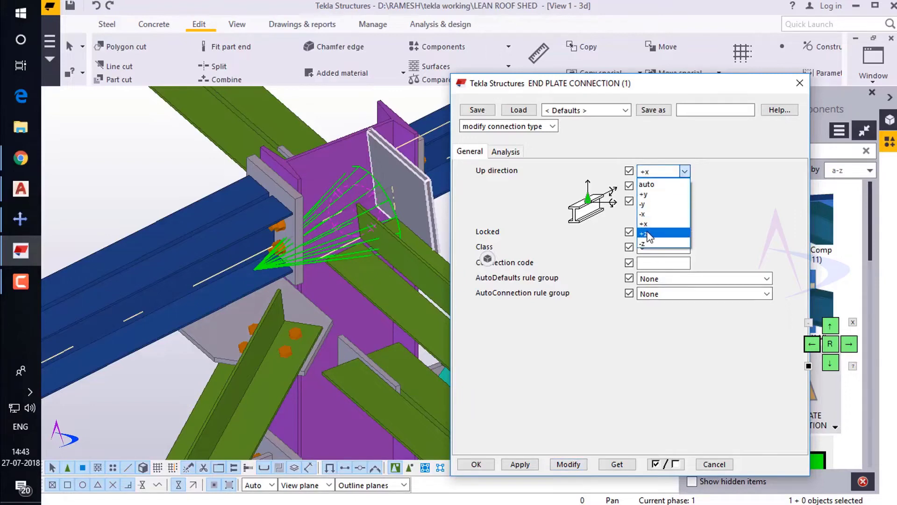
{"action": "left_click", "coordinate": [649, 234]}
{"action": "left_click", "coordinate": [575, 465]}
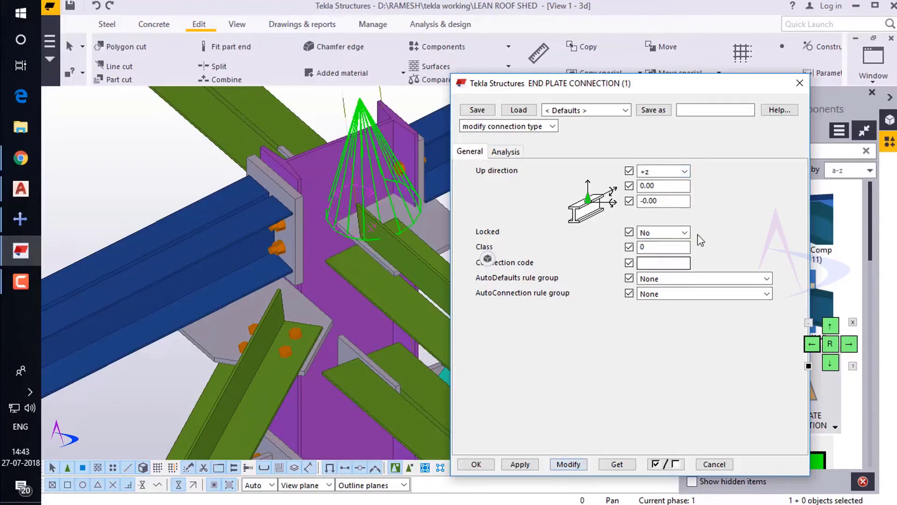
{"action": "left_click", "coordinate": [685, 172]}
{"action": "left_click", "coordinate": [649, 246]}
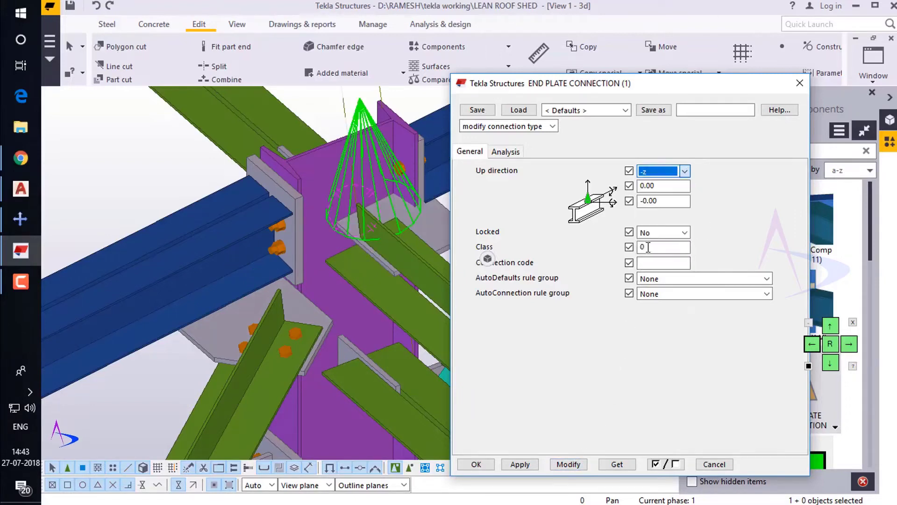
{"action": "left_click", "coordinate": [569, 464]}
Step: Restore the connection's up direction to auto, close its properties and delete the END PLATE CONNECTION from this column
{"action": "left_click", "coordinate": [685, 171]}
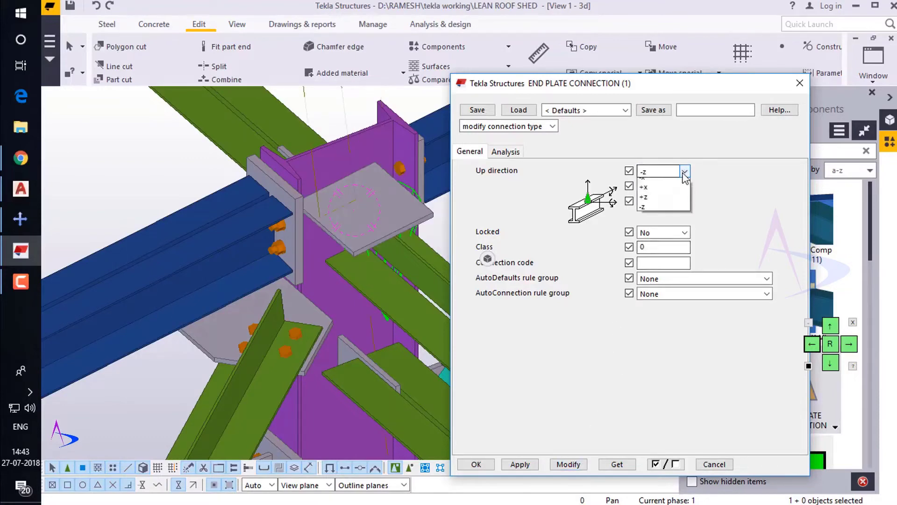
{"action": "left_click", "coordinate": [652, 182]}
{"action": "left_click", "coordinate": [582, 464]}
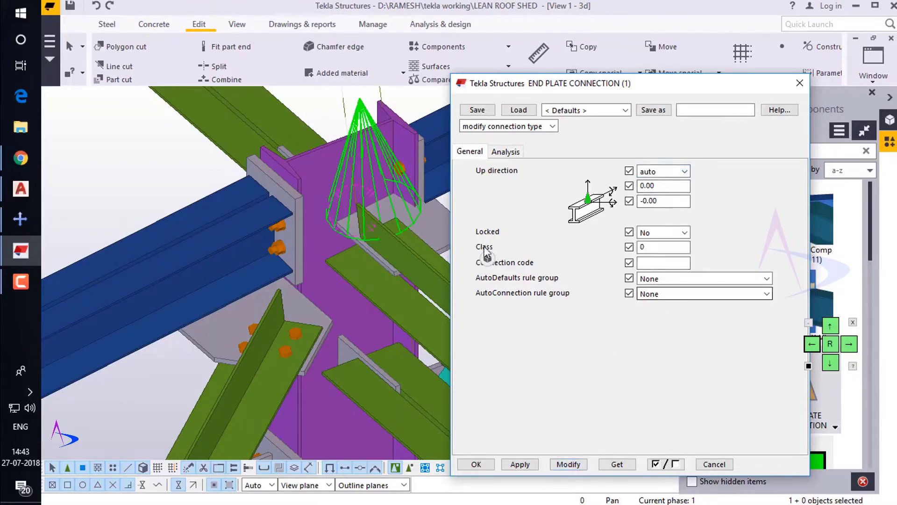
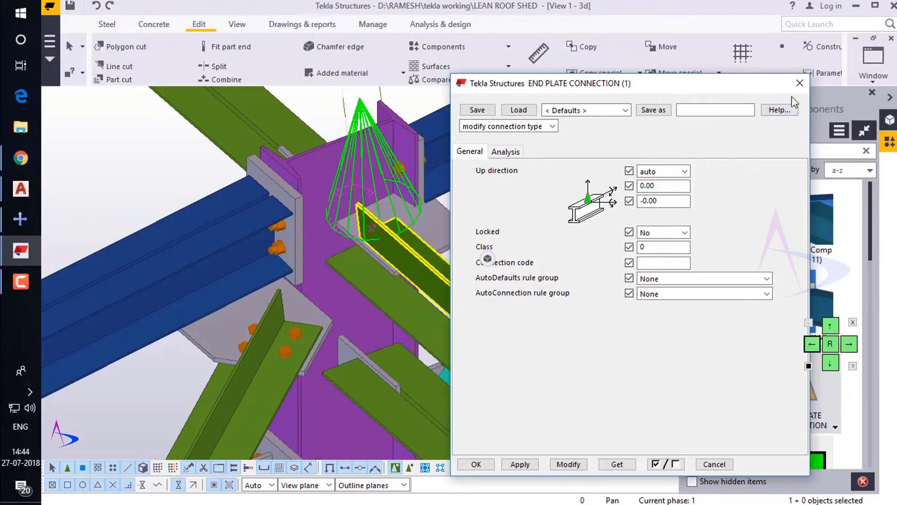
{"action": "left_click", "coordinate": [800, 84]}
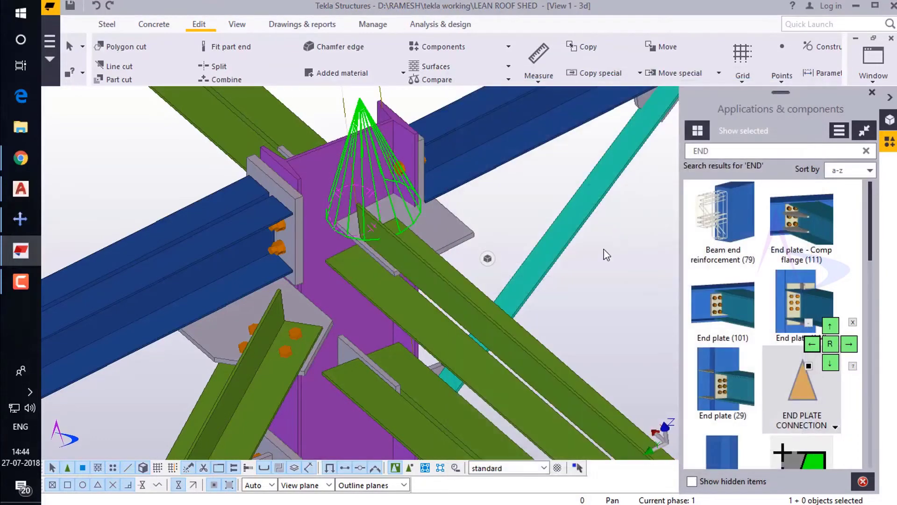
{"action": "key", "text": "Delete"}
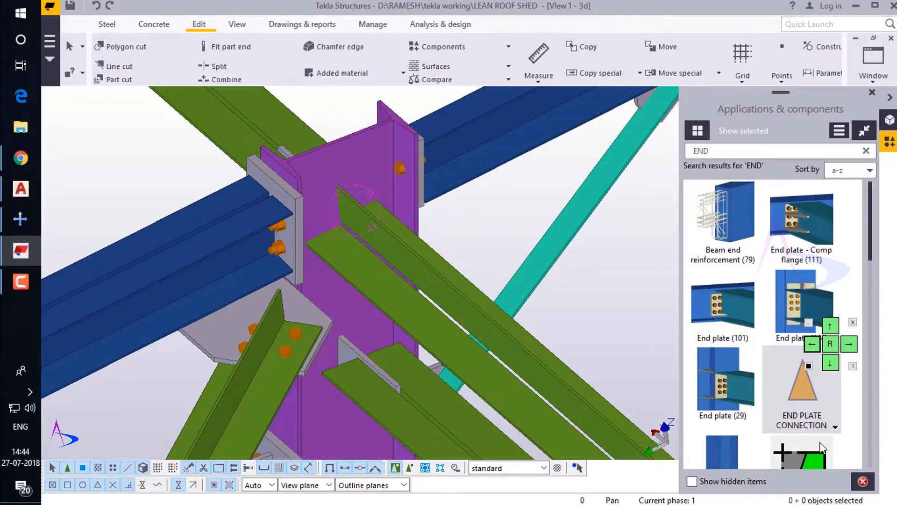
Step: Try END PLATE CONNECTION again with the purple column as main part, picking the lower strut angle first and the upper one second
{"action": "left_click", "coordinate": [795, 396]}
{"action": "left_click", "coordinate": [364, 160]}
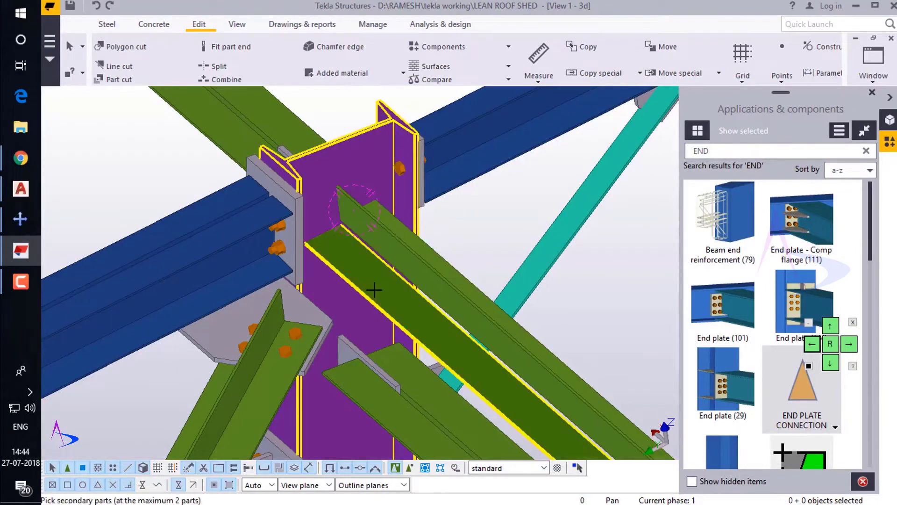
{"action": "left_click", "coordinate": [374, 287]}
{"action": "left_click", "coordinate": [403, 268]}
{"action": "middle_click", "coordinate": [483, 226]}
{"action": "right_click", "coordinate": [484, 230]}
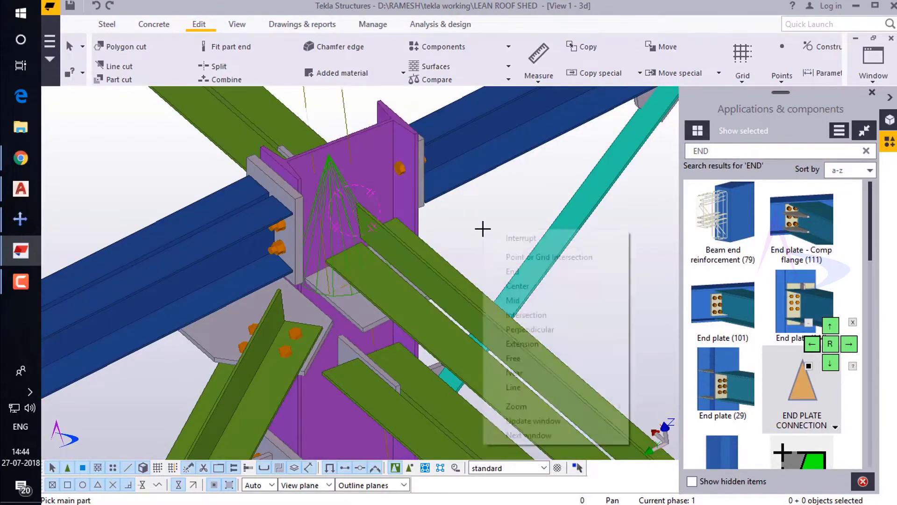
{"action": "left_click", "coordinate": [511, 238]}
Step: Check the properties of the reapplied END PLATE CONNECTION, close them and remove the connection from the column
{"action": "scroll", "coordinate": [391, 309], "scroll_direction": "up", "scroll_amount": 1}
{"action": "double_click", "coordinate": [386, 321]}
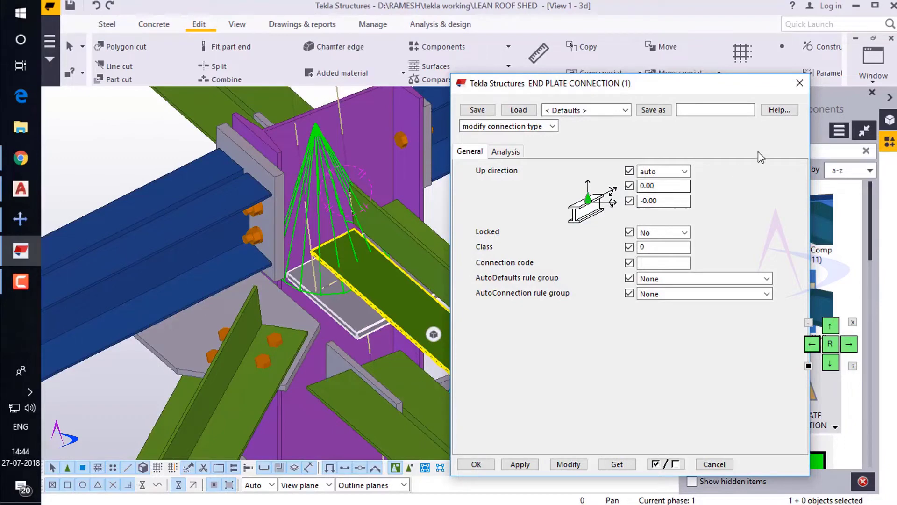
{"action": "left_click", "coordinate": [799, 83]}
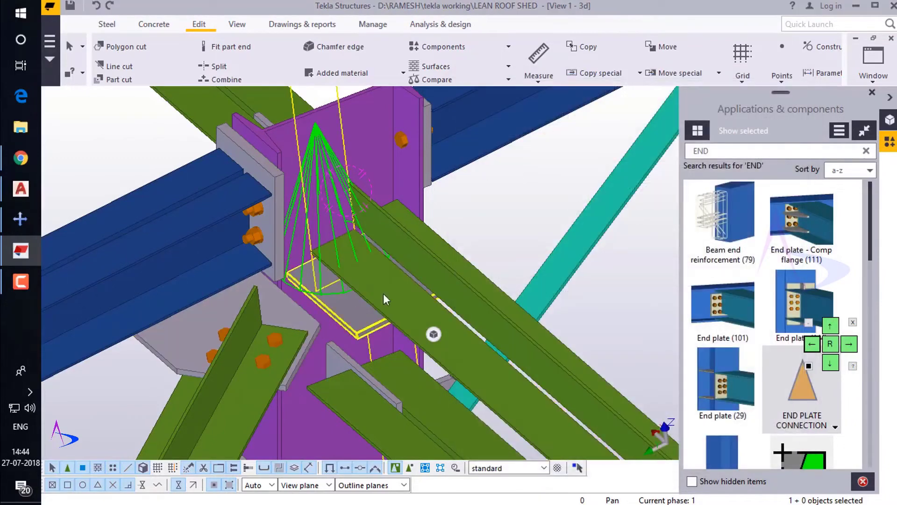
{"action": "left_click", "coordinate": [509, 210]}
{"action": "scroll", "coordinate": [338, 210], "scroll_direction": "down", "scroll_amount": 5}
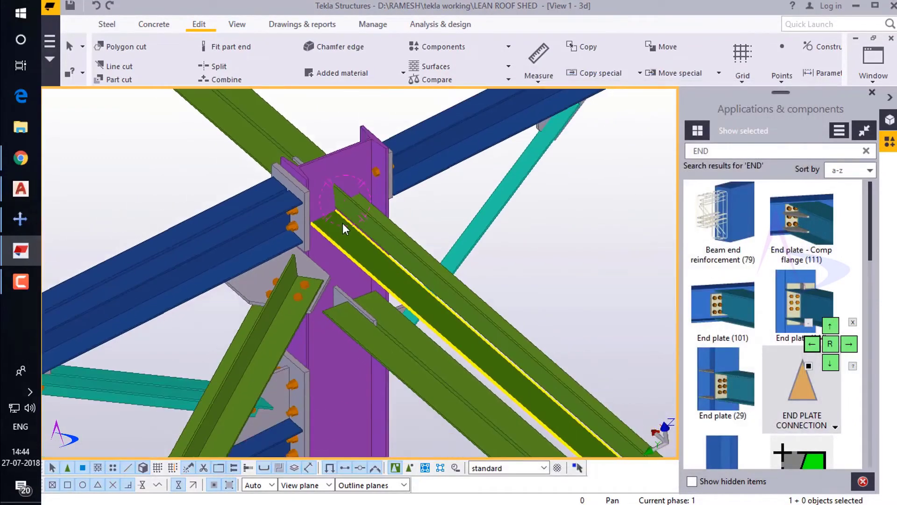
Step: Select the purple column that lacks the connection and locate it at grid A/2 in the plan view
{"action": "left_click", "coordinate": [348, 179]}
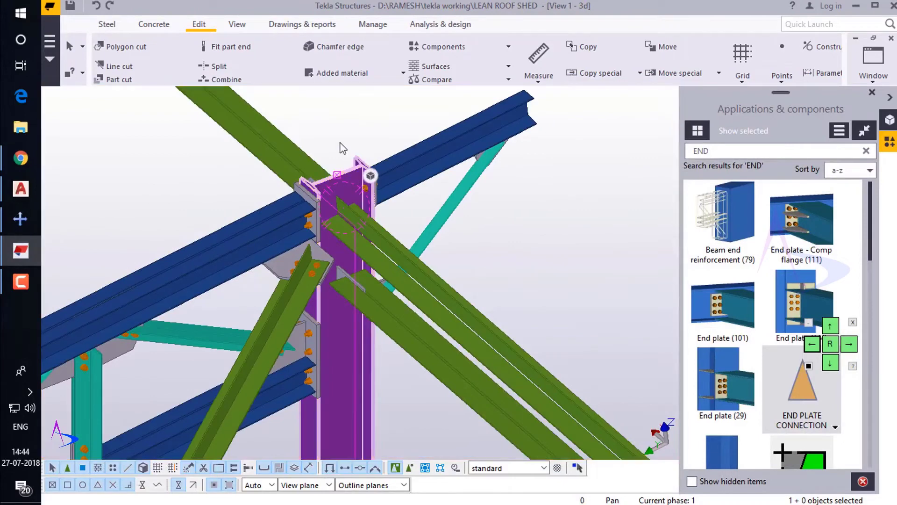
{"action": "key", "text": "ctrl+Tab"}
{"action": "scroll", "coordinate": [181, 303], "scroll_direction": "down", "scroll_amount": 5}
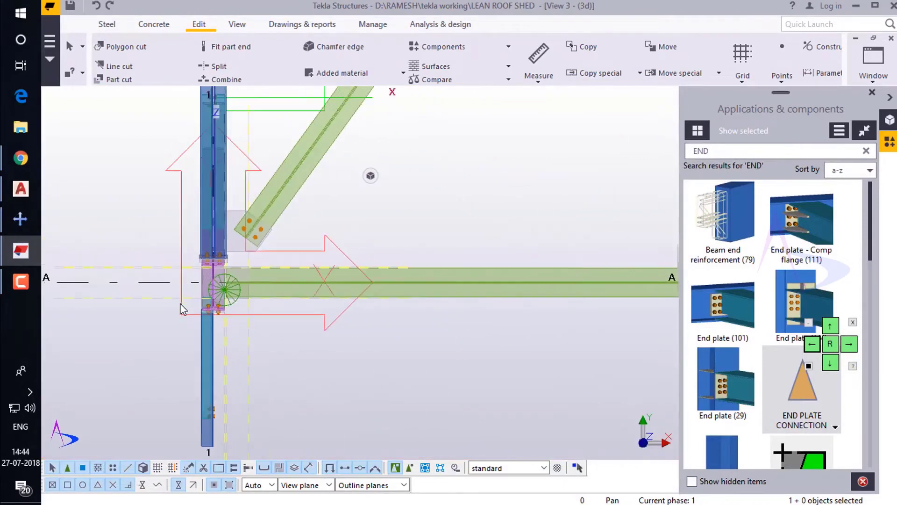
{"action": "scroll", "coordinate": [181, 307], "scroll_direction": "down", "scroll_amount": 4}
{"action": "middle_click_drag", "start_coordinate": [610, 329], "coordinate": [308, 326]}
{"action": "scroll", "coordinate": [275, 306], "scroll_direction": "up", "scroll_amount": 5}
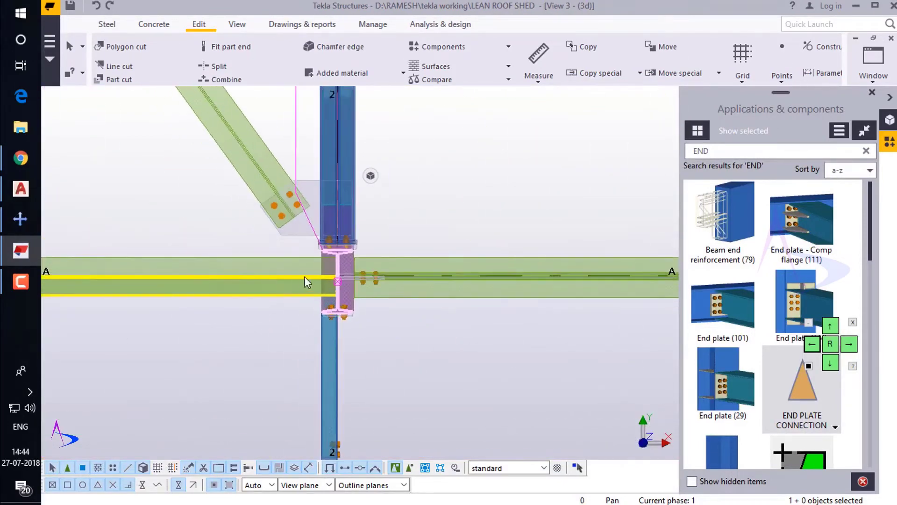
{"action": "scroll", "coordinate": [308, 270], "scroll_direction": "down", "scroll_amount": 5}
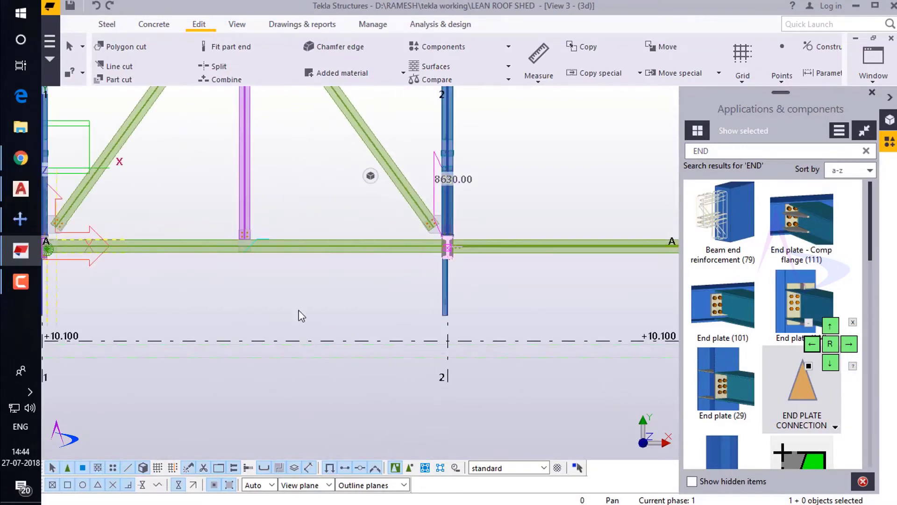
Step: Explode the END PLATE CONNECTION component at the column on grid A/1 in the plan view
{"action": "middle_click_drag", "start_coordinate": [301, 316], "coordinate": [212, 284]}
{"action": "scroll", "coordinate": [150, 281], "scroll_direction": "up", "scroll_amount": 4}
{"action": "scroll", "coordinate": [117, 227], "scroll_direction": "up", "scroll_amount": 5}
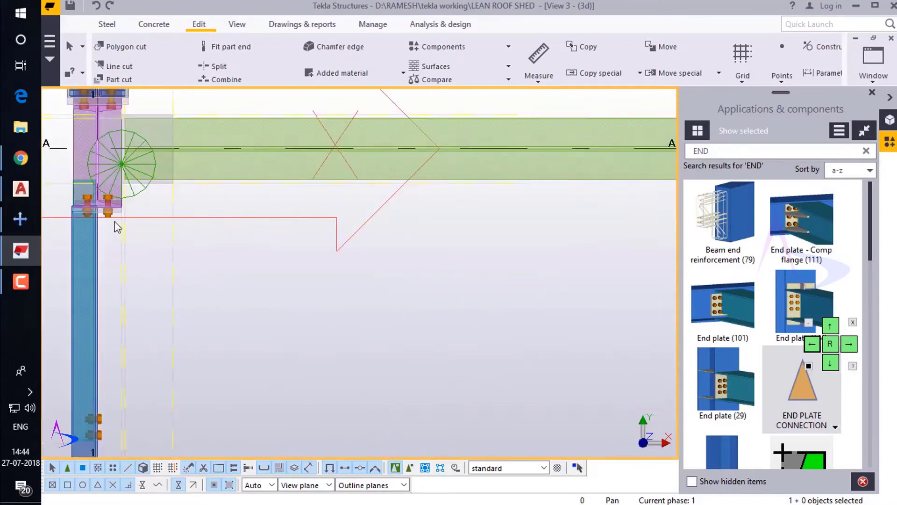
{"action": "middle_click_drag", "start_coordinate": [206, 208], "coordinate": [311, 302]}
{"action": "scroll", "coordinate": [247, 212], "scroll_direction": "up", "scroll_amount": 4}
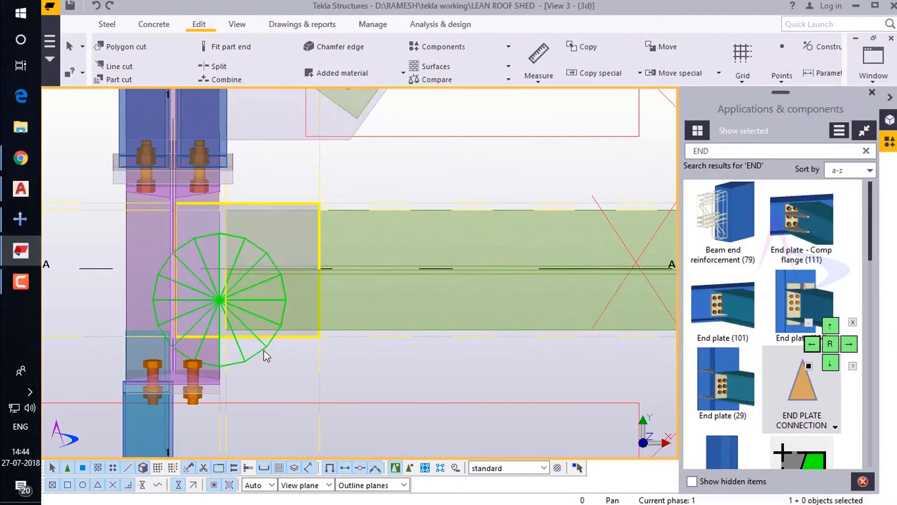
{"action": "middle_click_drag", "start_coordinate": [278, 328], "coordinate": [263, 294]}
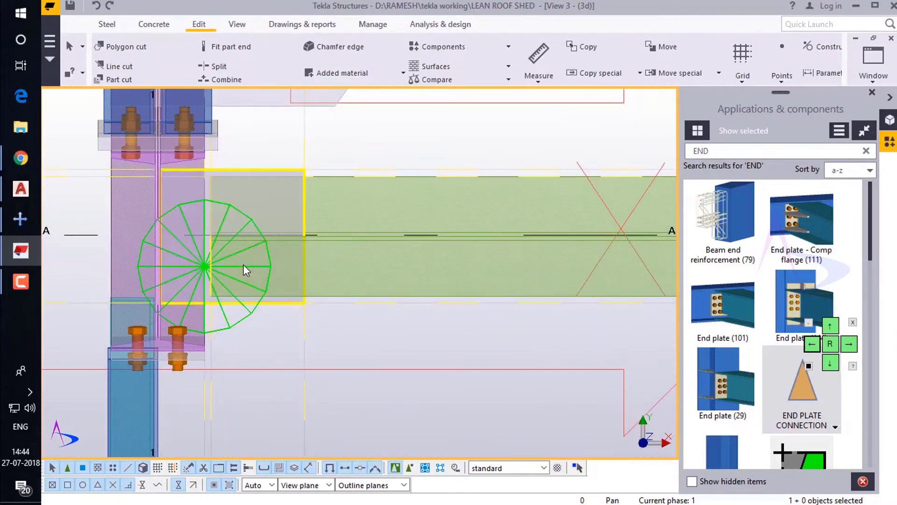
{"action": "right_click", "coordinate": [247, 318]}
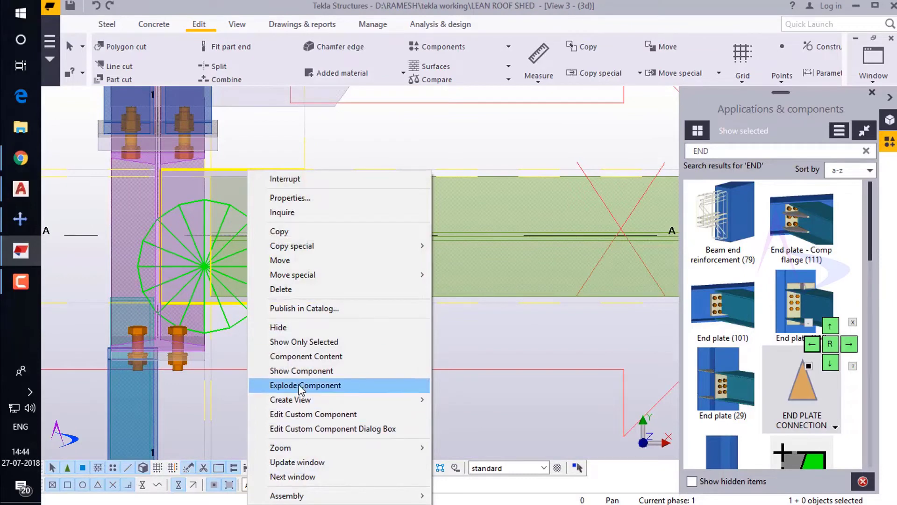
{"action": "left_click", "coordinate": [337, 391]}
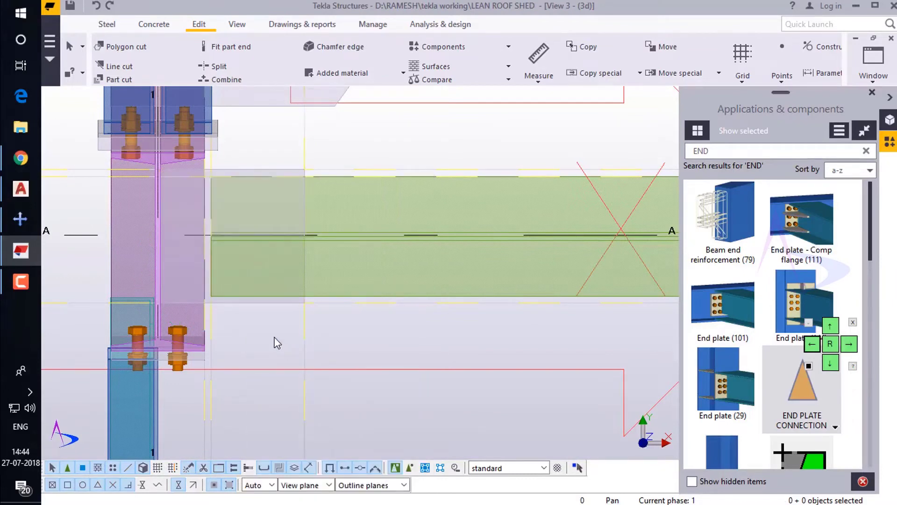
Step: Select the gusset plate of the exploded connection at grid A/1 and switch to the 3D view
{"action": "scroll", "coordinate": [280, 169], "scroll_direction": "up", "scroll_amount": 2}
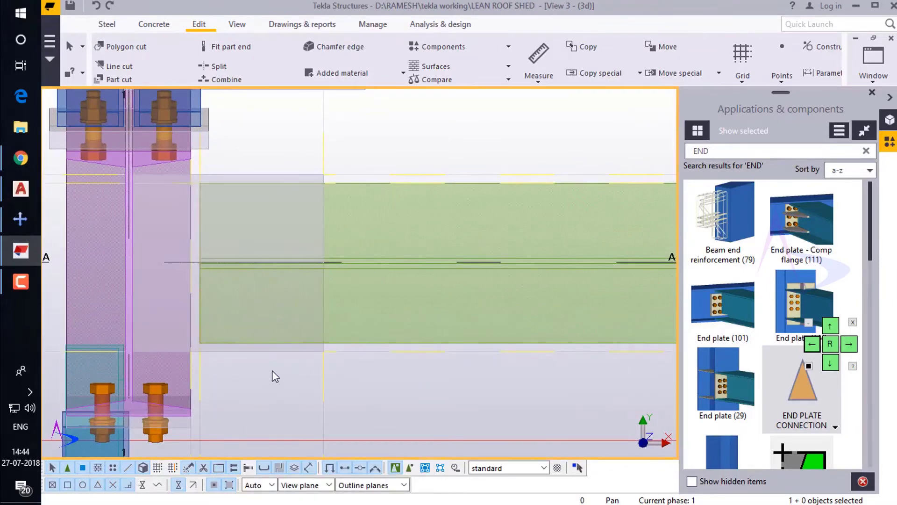
{"action": "left_click", "coordinate": [273, 355]}
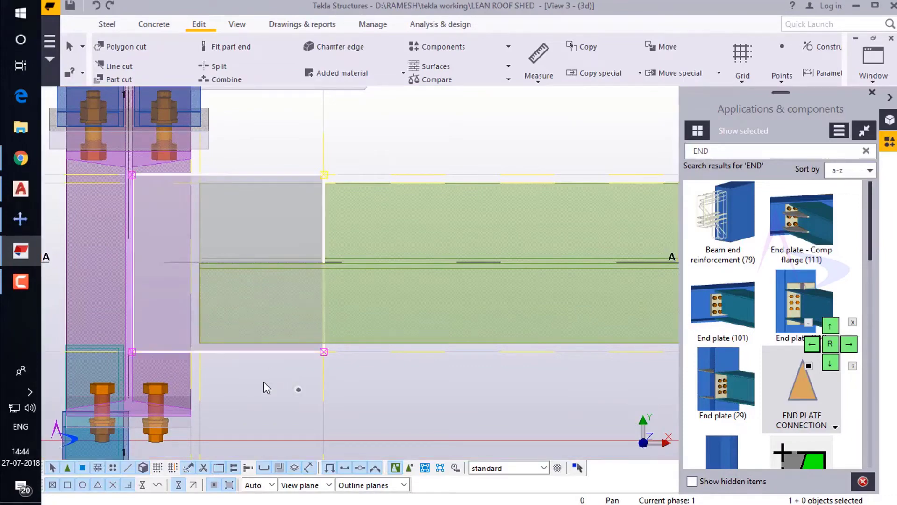
{"action": "key", "text": "ctrl+Tab"}
{"action": "scroll", "coordinate": [337, 243], "scroll_direction": "down", "scroll_amount": 4}
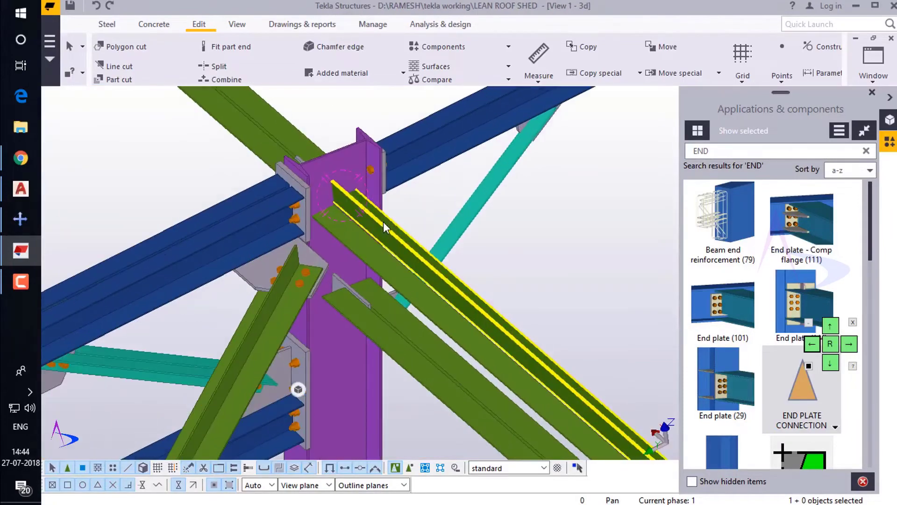
{"action": "scroll", "coordinate": [332, 213], "scroll_direction": "down", "scroll_amount": 3}
{"action": "middle_click_drag", "start_coordinate": [508, 271], "coordinate": [435, 206]}
{"action": "scroll", "coordinate": [450, 293], "scroll_direction": "up", "scroll_amount": 6}
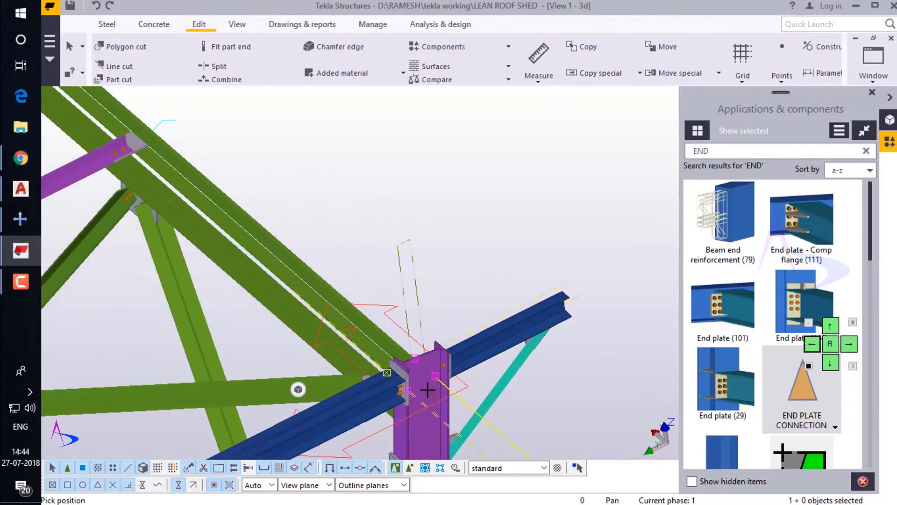
Step: Add the end cuts of the two strut angles to the selected gusset plate at the grid A/1 column
{"action": "middle_click_drag", "start_coordinate": [339, 394], "coordinate": [599, 408], "text": "ctrl"}
{"action": "scroll", "coordinate": [412, 244], "scroll_direction": "down", "scroll_amount": 2}
{"action": "middle_click_drag", "start_coordinate": [458, 372], "coordinate": [483, 266]}
{"action": "scroll", "coordinate": [483, 266], "scroll_direction": "up", "scroll_amount": 2}
{"action": "scroll", "coordinate": [406, 257], "scroll_direction": "up", "scroll_amount": 5}
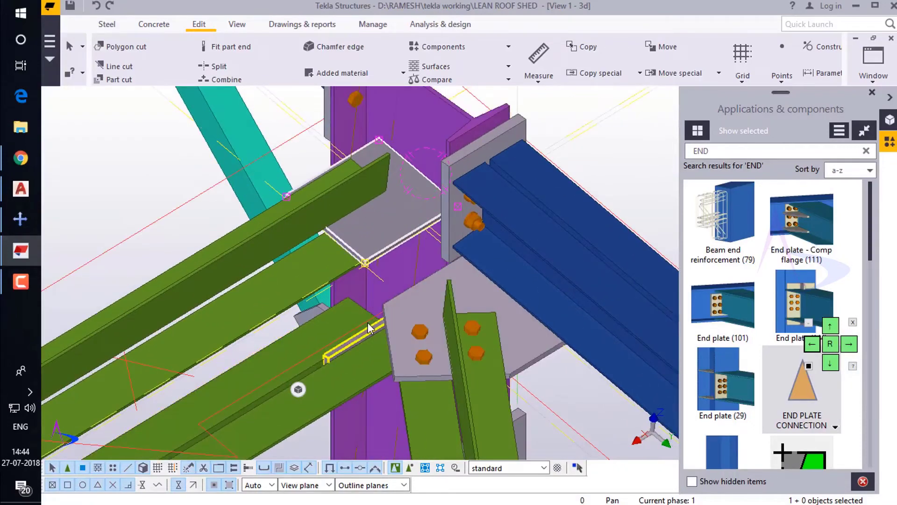
{"action": "middle_click_drag", "start_coordinate": [374, 263], "coordinate": [386, 197], "text": "ctrl"}
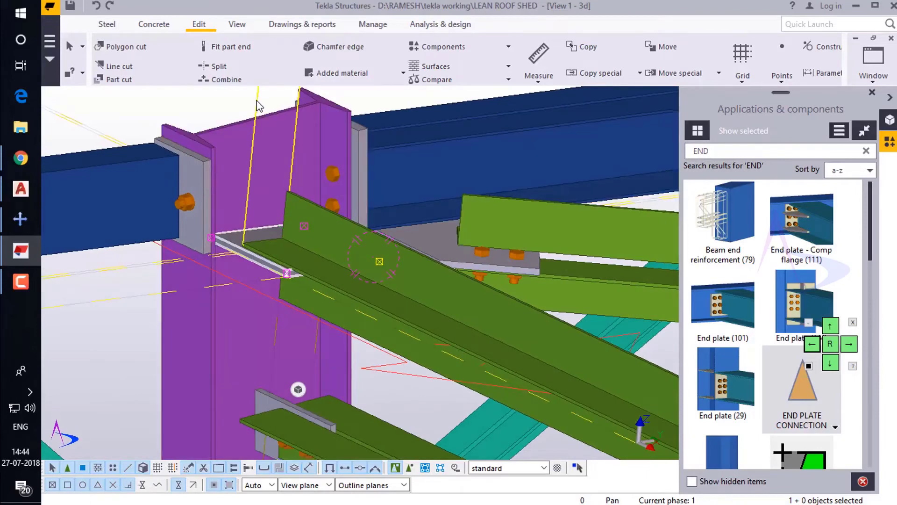
{"action": "left_click", "coordinate": [277, 327], "text": "ctrl"}
{"action": "scroll", "coordinate": [242, 165], "scroll_direction": "down", "scroll_amount": 3}
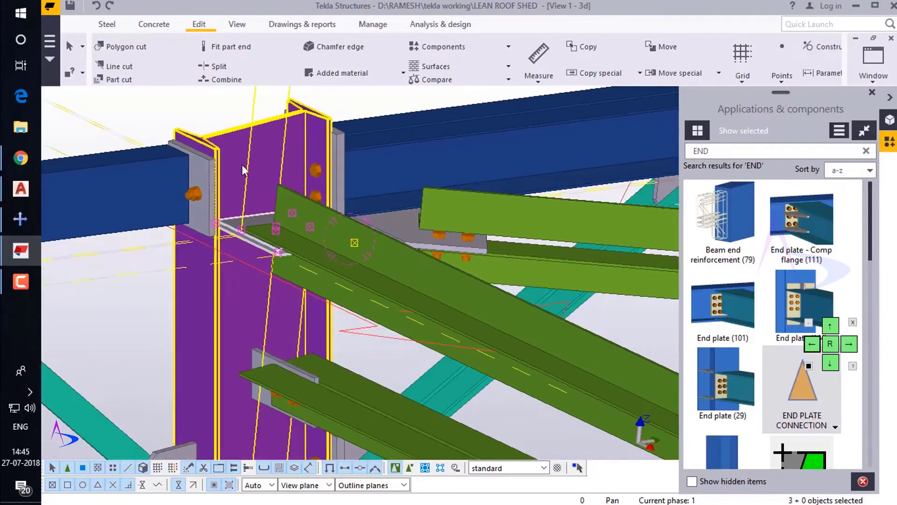
{"action": "scroll", "coordinate": [260, 263], "scroll_direction": "up", "scroll_amount": 2}
{"action": "scroll", "coordinate": [242, 156], "scroll_direction": "down", "scroll_amount": 10}
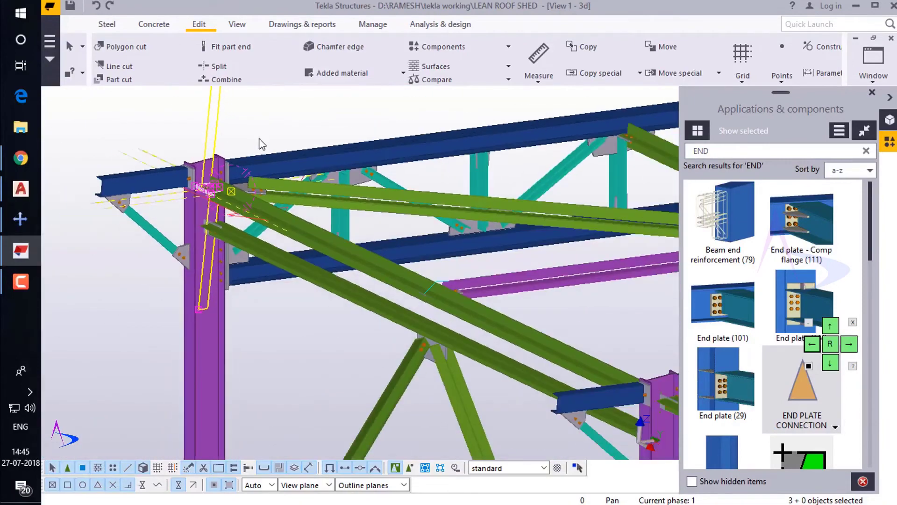
Step: Mirror-copy the gusset plate and cuts in plan view about the line midway between grids 1 and 2, without expanding the work area
{"action": "key", "text": "ctrl+Tab"}
{"action": "scroll", "coordinate": [120, 299], "scroll_direction": "down", "scroll_amount": 7}
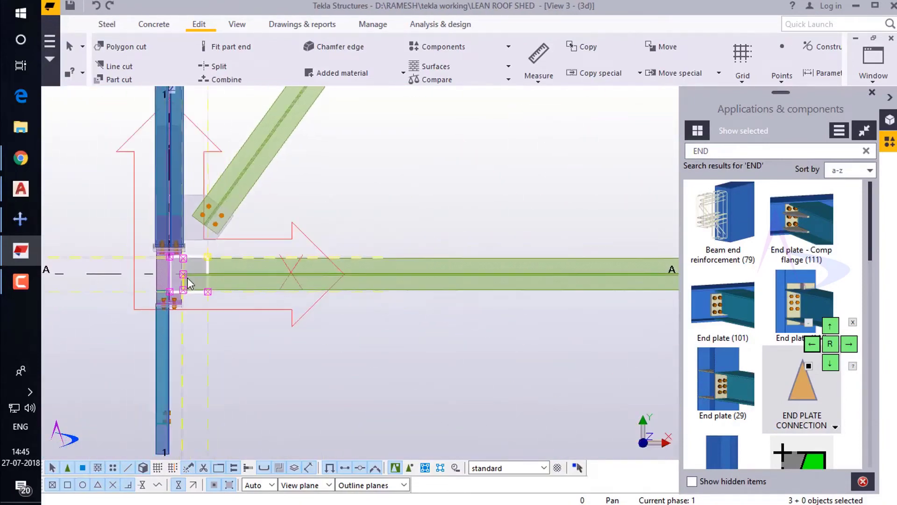
{"action": "scroll", "coordinate": [189, 278], "scroll_direction": "down", "scroll_amount": 5}
{"action": "right_click", "coordinate": [381, 222]}
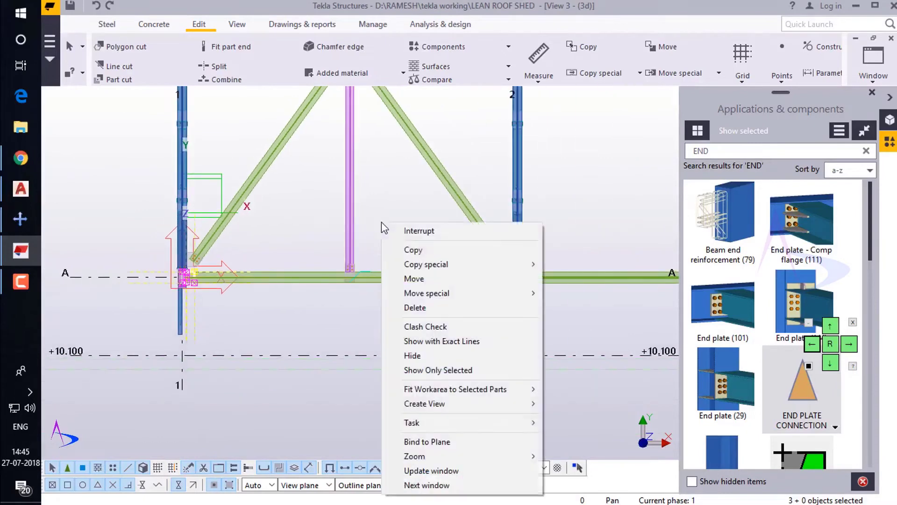
{"action": "mouse_move", "coordinate": [435, 270]}
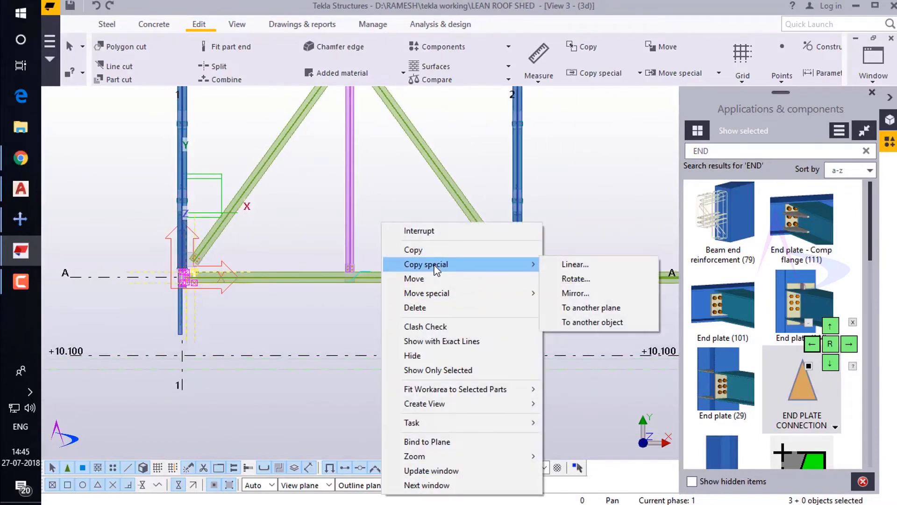
{"action": "left_click", "coordinate": [579, 293]}
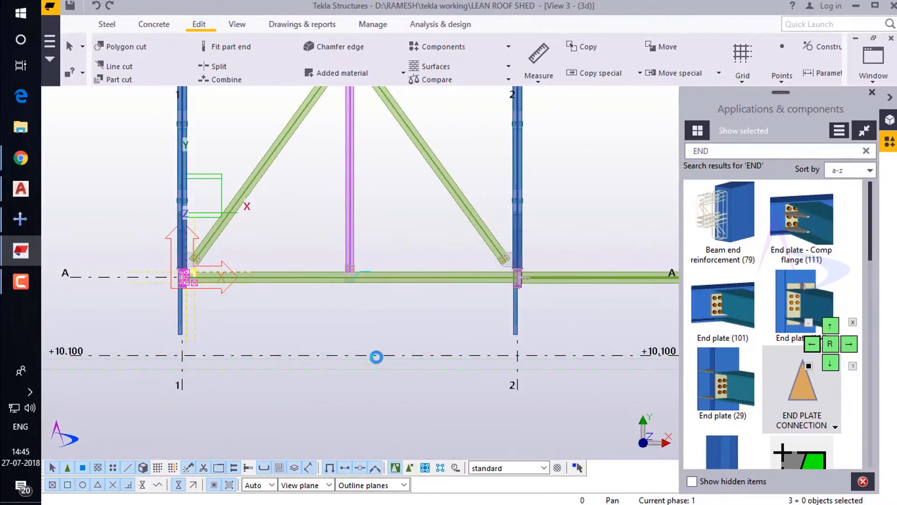
{"action": "left_click", "coordinate": [352, 356]}
{"action": "scroll", "coordinate": [350, 374], "scroll_direction": "down", "scroll_amount": 3}
{"action": "scroll", "coordinate": [354, 193], "scroll_direction": "up", "scroll_amount": 2}
{"action": "scroll", "coordinate": [353, 194], "scroll_direction": "up", "scroll_amount": 5}
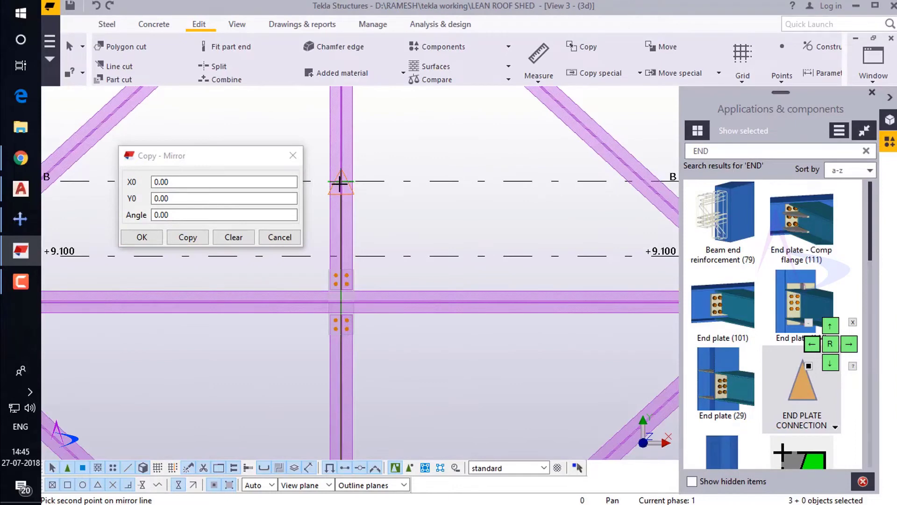
{"action": "left_click", "coordinate": [339, 183]}
{"action": "left_click", "coordinate": [183, 237]}
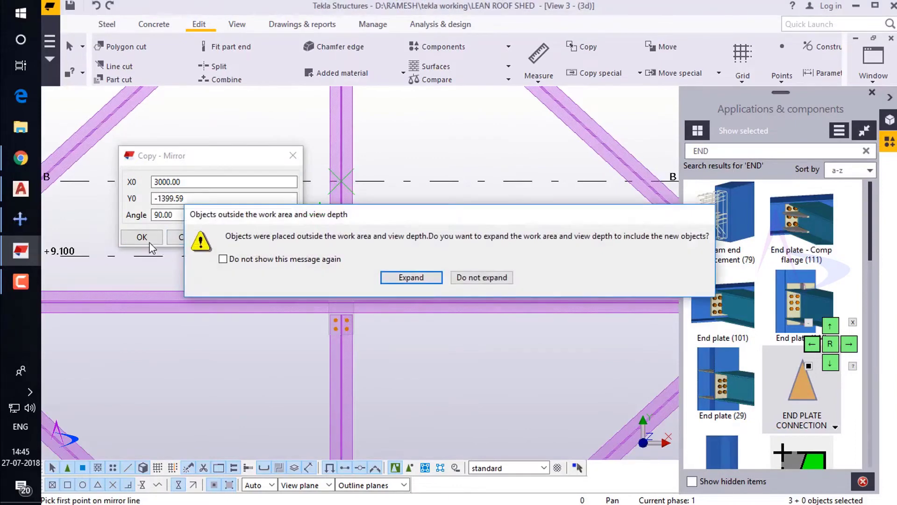
{"action": "left_click", "coordinate": [481, 277]}
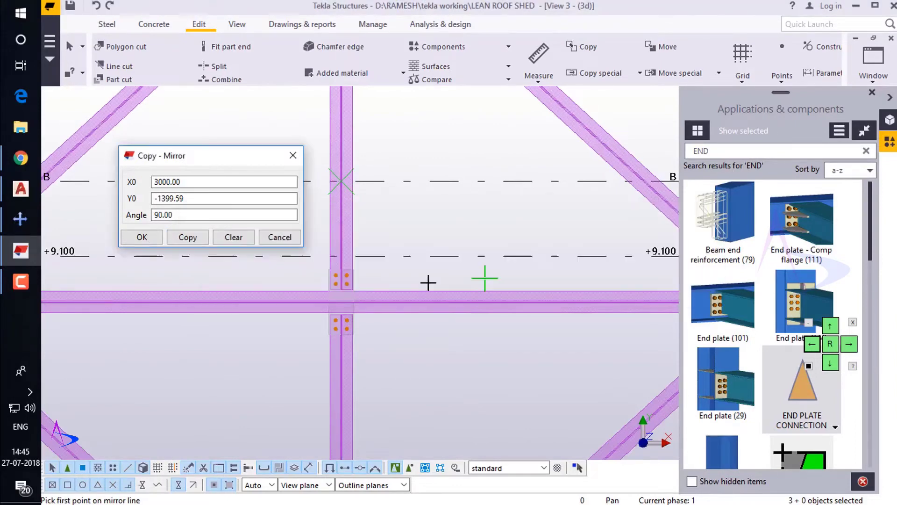
{"action": "left_click", "coordinate": [152, 234]}
{"action": "right_click", "coordinate": [235, 136]}
{"action": "left_click", "coordinate": [248, 145]}
Step: Check the mirrored plate at grid A/2 and delete the original gusset plate and cuts at the grid A/1 column
{"action": "scroll", "coordinate": [327, 233], "scroll_direction": "down", "scroll_amount": 5}
{"action": "scroll", "coordinate": [439, 348], "scroll_direction": "up", "scroll_amount": 2}
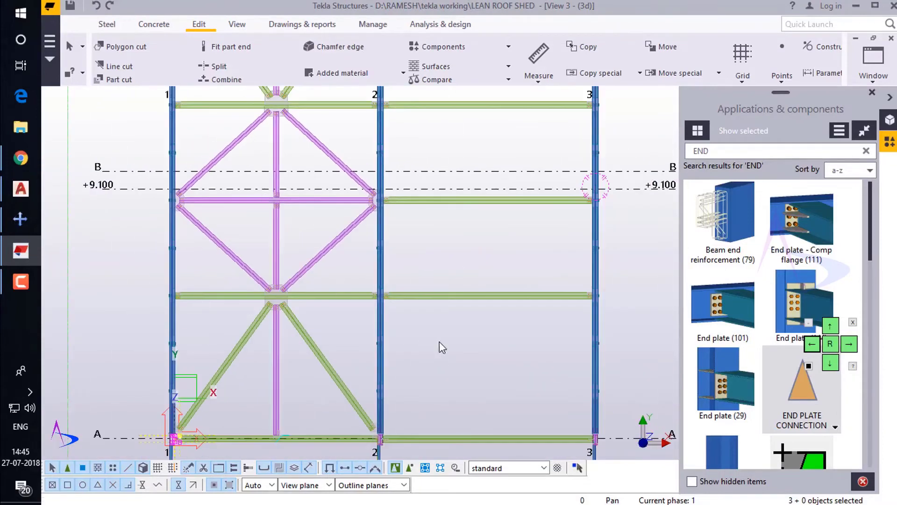
{"action": "scroll", "coordinate": [421, 341], "scroll_direction": "up", "scroll_amount": 8}
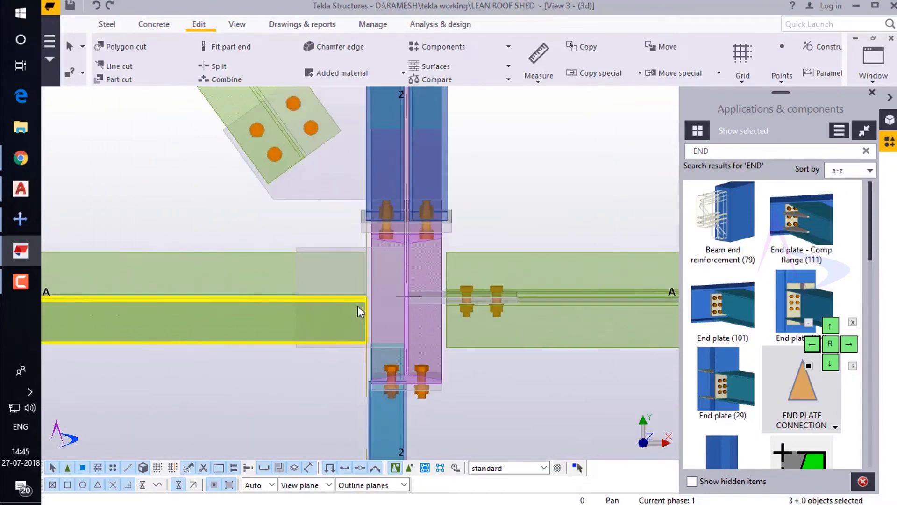
{"action": "scroll", "coordinate": [345, 244], "scroll_direction": "up", "scroll_amount": 3}
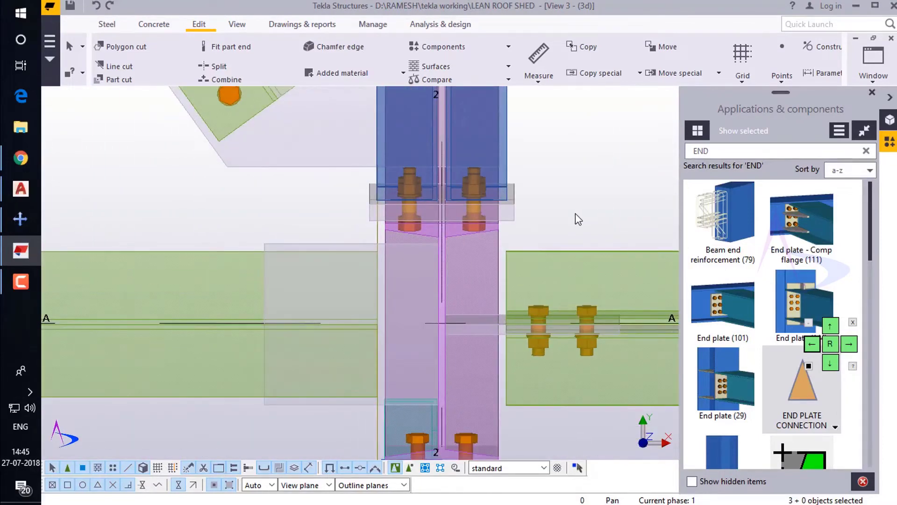
{"action": "key", "text": "ctrl+Tab"}
{"action": "scroll", "coordinate": [187, 177], "scroll_direction": "up", "scroll_amount": 4}
{"action": "scroll", "coordinate": [177, 171], "scroll_direction": "up", "scroll_amount": 4}
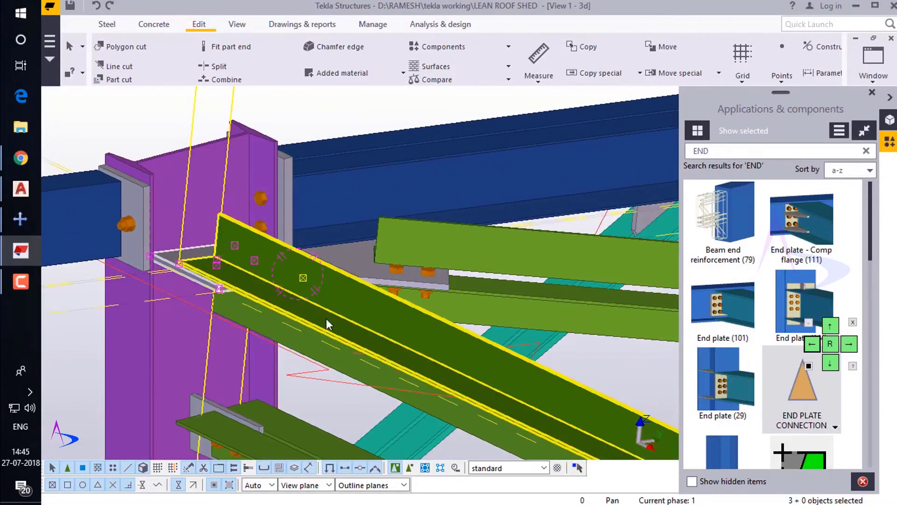
{"action": "scroll", "coordinate": [215, 332], "scroll_direction": "down", "scroll_amount": 5}
{"action": "key", "text": "Delete"}
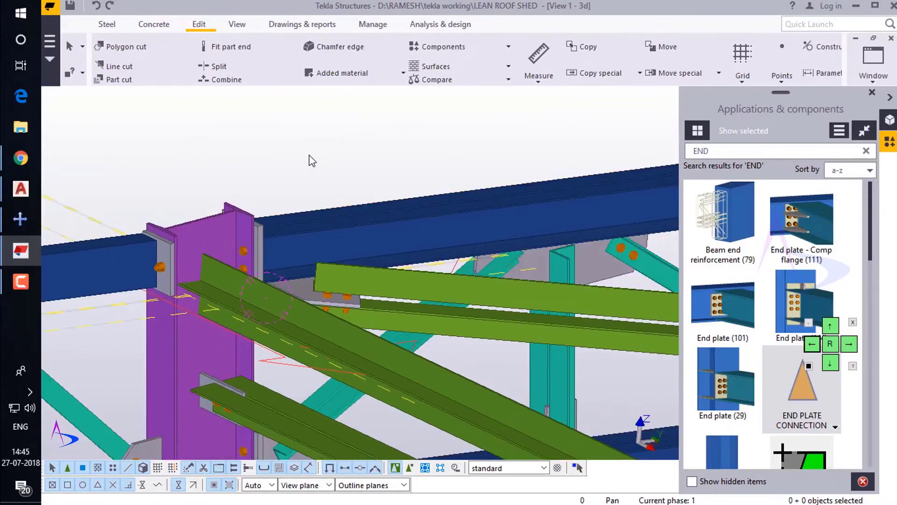
Step: Apply the END PLATE CONNECTION between the grid A/1 column and its two upper strut angles
{"action": "left_click", "coordinate": [537, 287]}
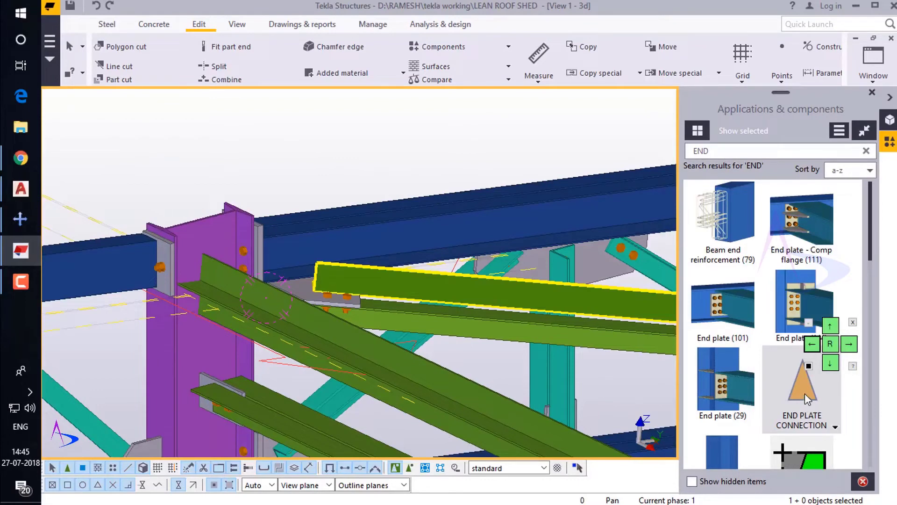
{"action": "left_click", "coordinate": [216, 220]}
{"action": "left_click", "coordinate": [225, 304]}
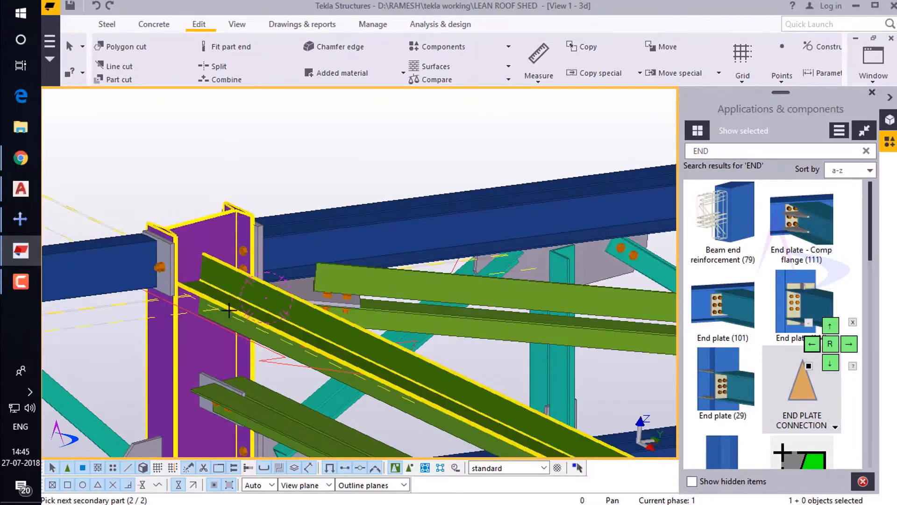
{"action": "left_click", "coordinate": [234, 324]}
{"action": "middle_click", "coordinate": [306, 118]}
{"action": "right_click", "coordinate": [236, 140]}
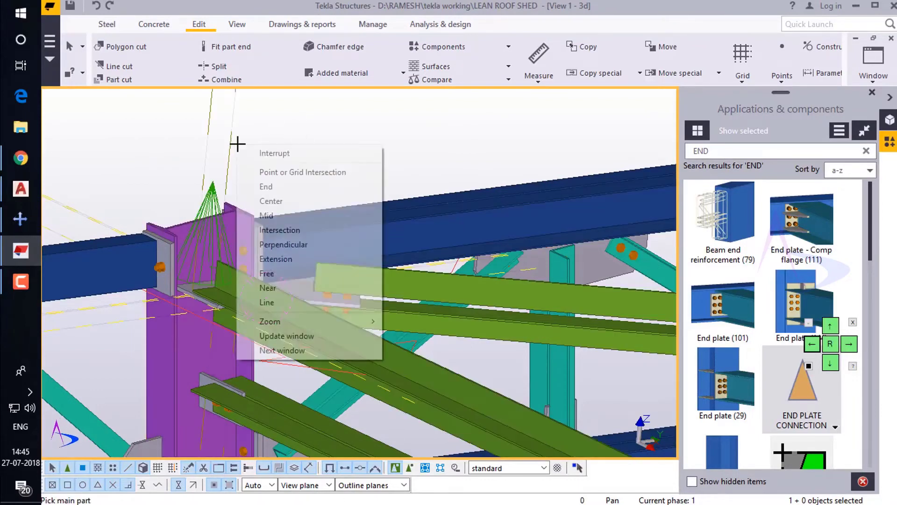
{"action": "left_click", "coordinate": [257, 153]}
Step: Start defining a custom component of type Connection named END PLATE CONNECTION 2 for the mirrored plate at the grid A/2 column
{"action": "scroll", "coordinate": [162, 181], "scroll_direction": "down", "scroll_amount": 8}
{"action": "scroll", "coordinate": [330, 358], "scroll_direction": "up", "scroll_amount": 2}
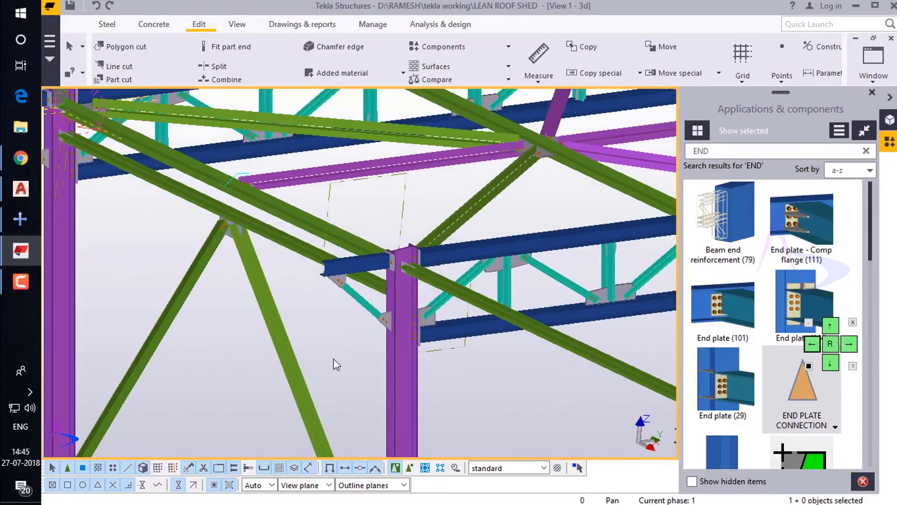
{"action": "key", "text": "v"}
{"action": "left_click", "coordinate": [388, 266]}
{"action": "middle_click_drag", "start_coordinate": [313, 272], "coordinate": [545, 309], "text": "ctrl"}
{"action": "scroll", "coordinate": [384, 288], "scroll_direction": "up", "scroll_amount": 5}
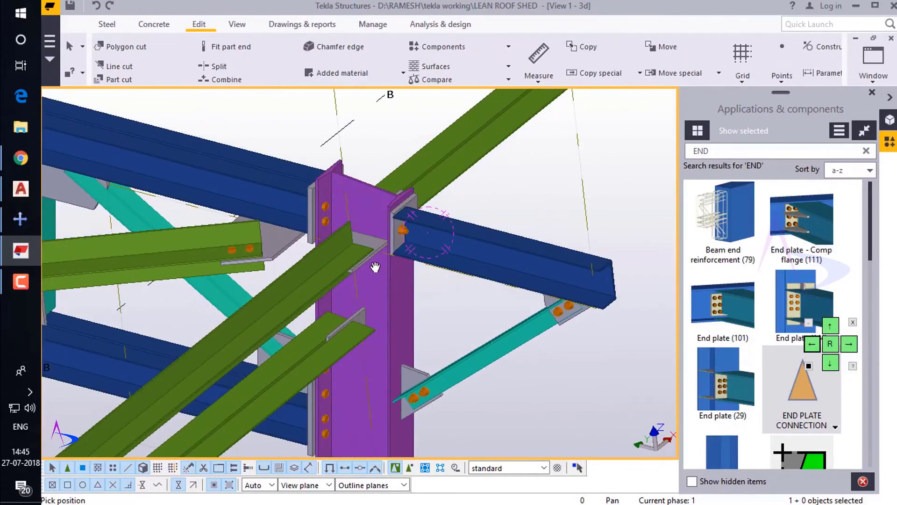
{"action": "middle_click_drag", "start_coordinate": [375, 267], "coordinate": [405, 242], "text": "ctrl"}
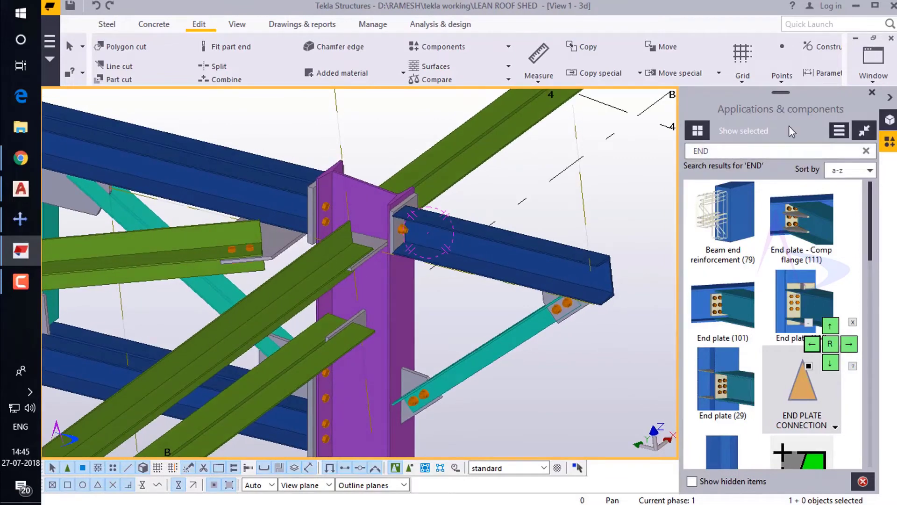
{"action": "left_click", "coordinate": [842, 132]}
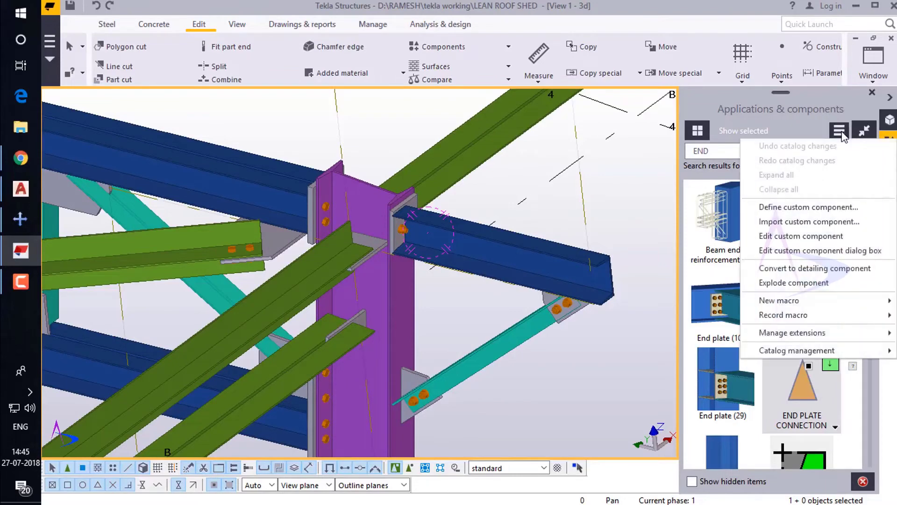
{"action": "left_click", "coordinate": [832, 212]}
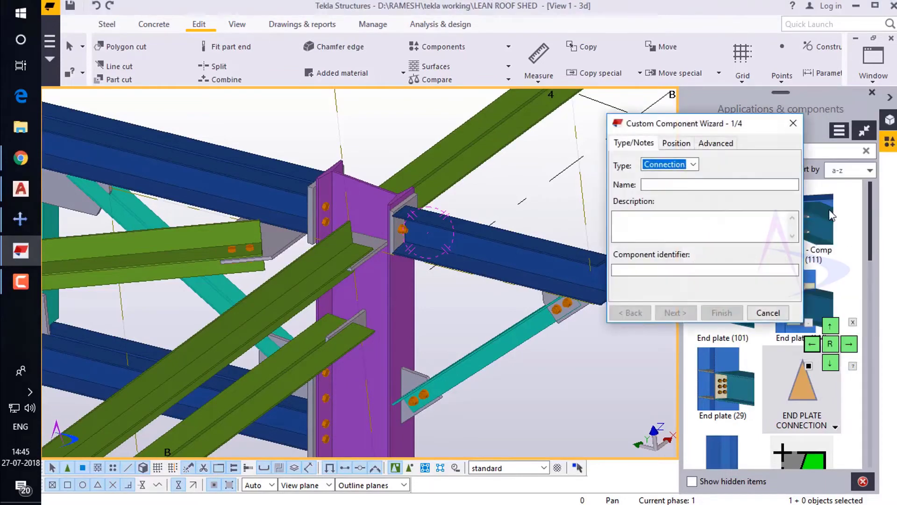
{"action": "left_click", "coordinate": [664, 184]}
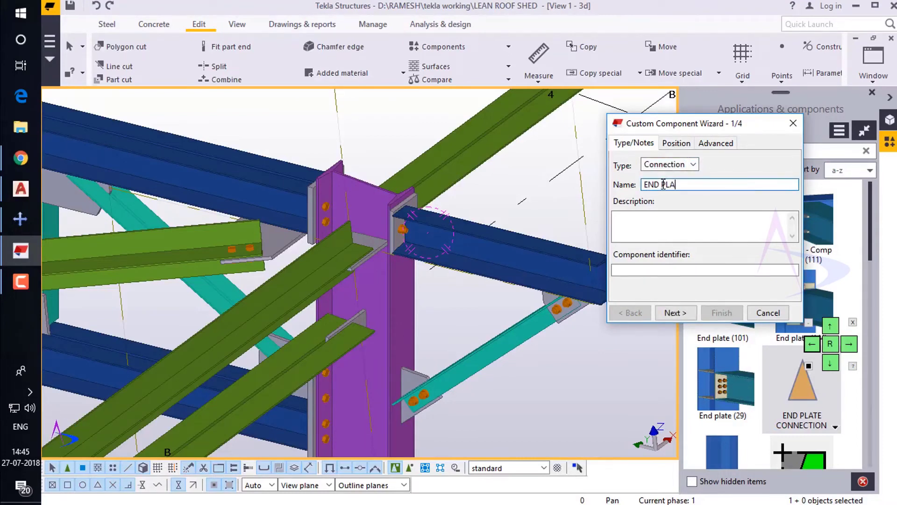
{"action": "type", "text": "END PLATE CONNECTION 2"}
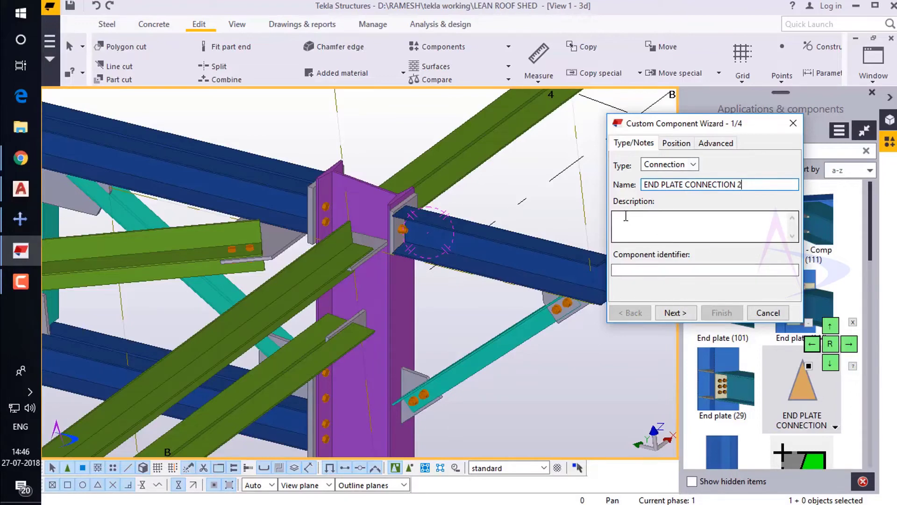
{"action": "left_click", "coordinate": [677, 269]}
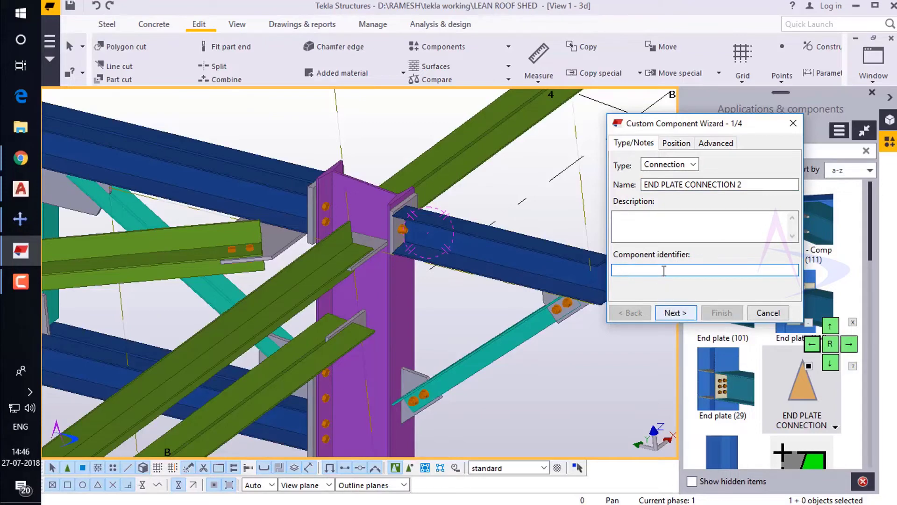
{"action": "left_click", "coordinate": [673, 313]}
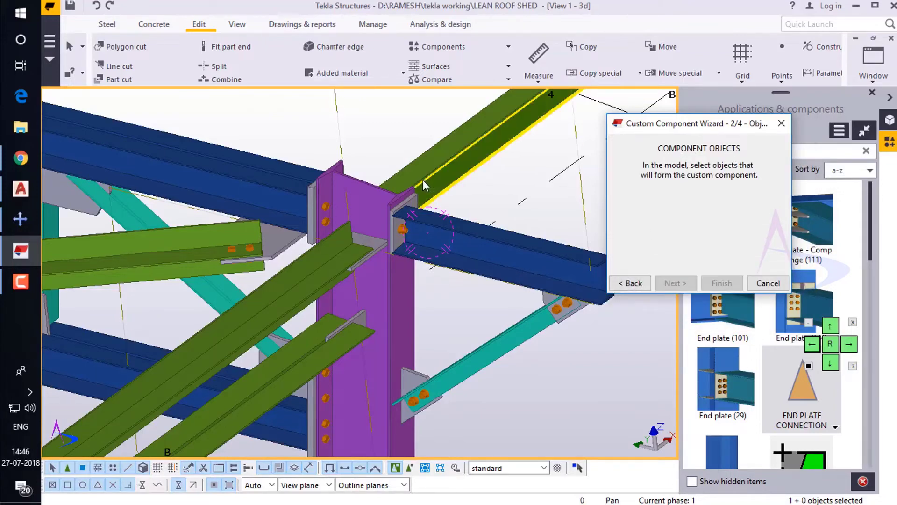
{"action": "scroll", "coordinate": [378, 260], "scroll_direction": "up", "scroll_amount": 5}
{"action": "left_click", "coordinate": [376, 229]}
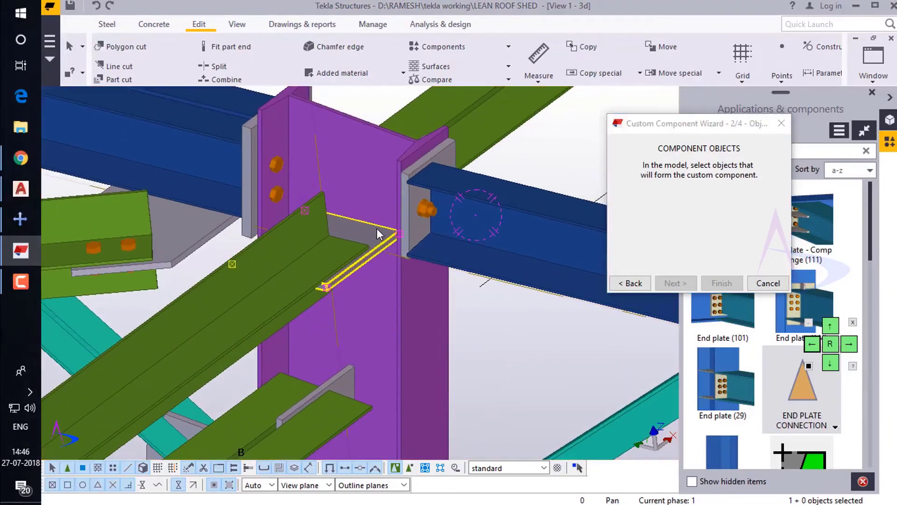
{"action": "scroll", "coordinate": [355, 243], "scroll_direction": "down", "scroll_amount": 4}
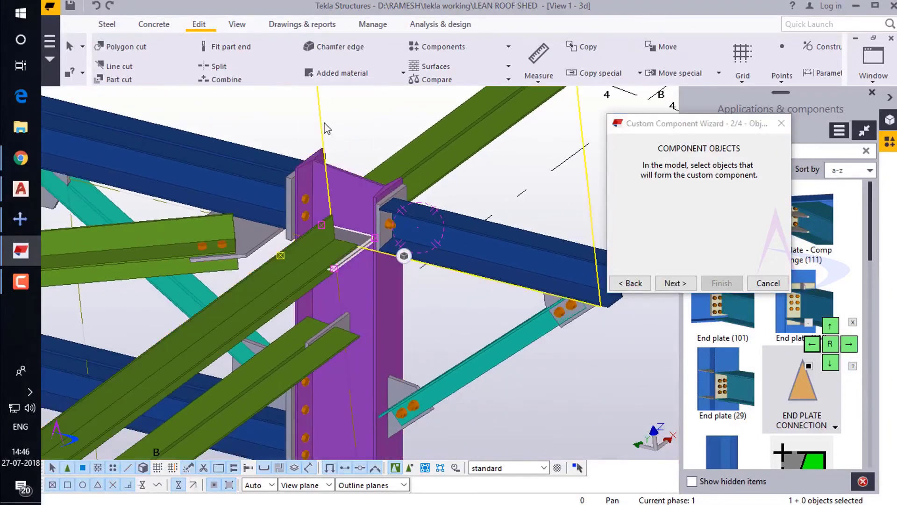
{"action": "left_click", "coordinate": [351, 123]}
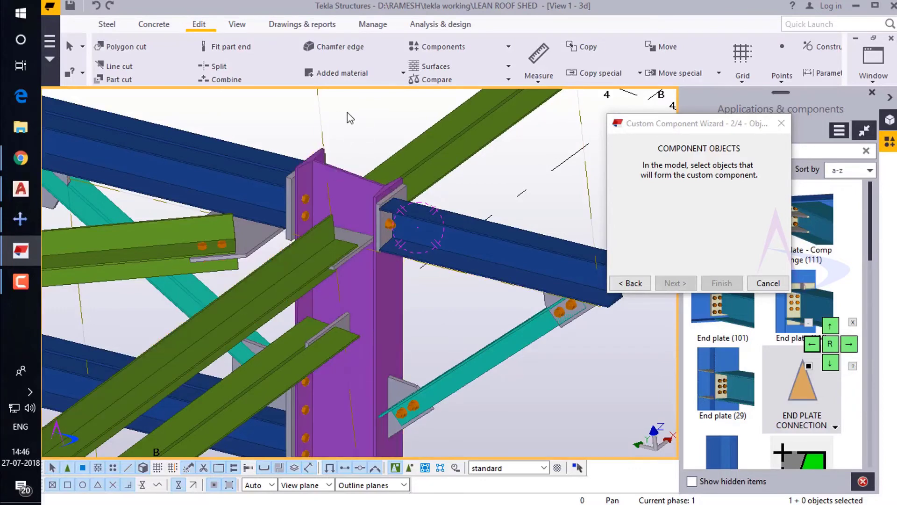
{"action": "right_click", "coordinate": [347, 112]}
{"action": "left_click", "coordinate": [398, 189]}
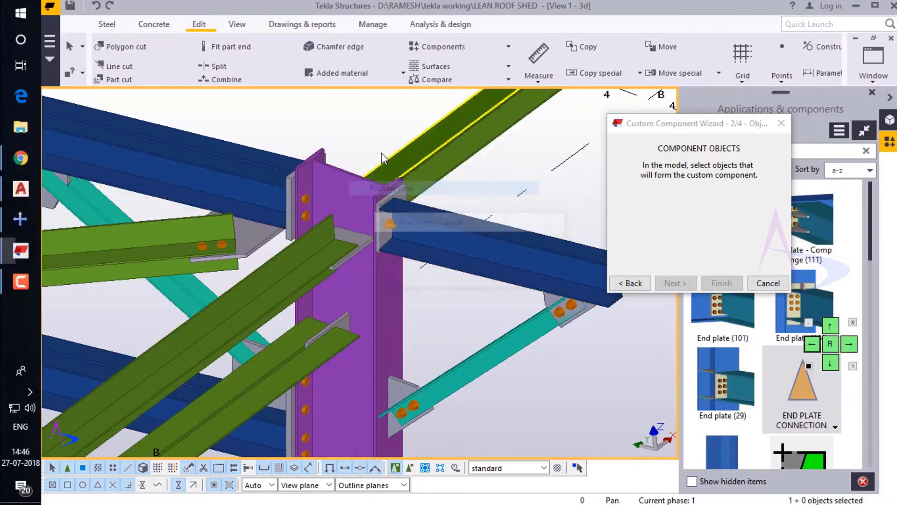
{"action": "left_click", "coordinate": [313, 254]}
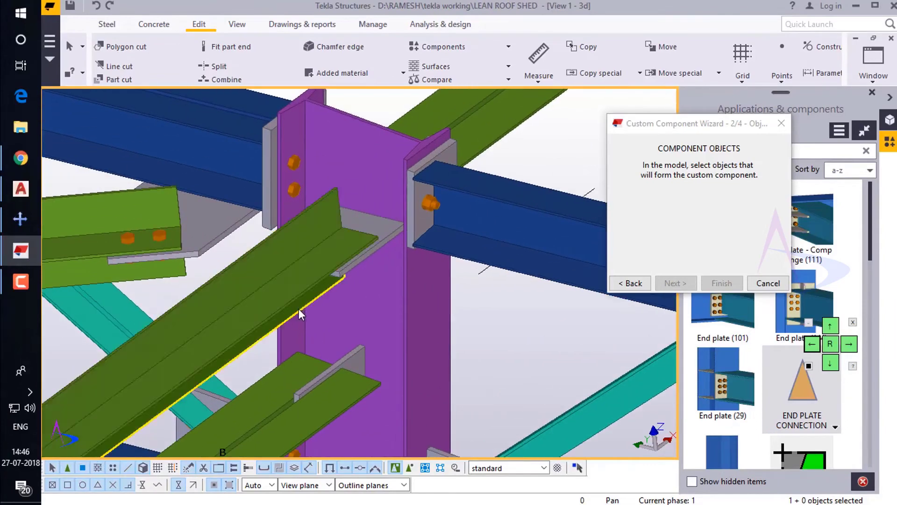
{"action": "scroll", "coordinate": [296, 273], "scroll_direction": "up", "scroll_amount": 2}
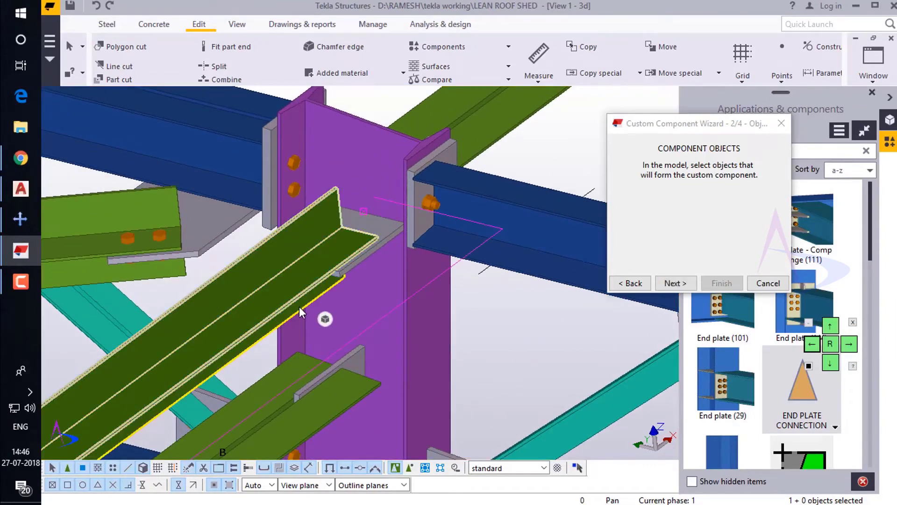
{"action": "left_click", "coordinate": [299, 306]}
{"action": "left_click", "coordinate": [483, 326]}
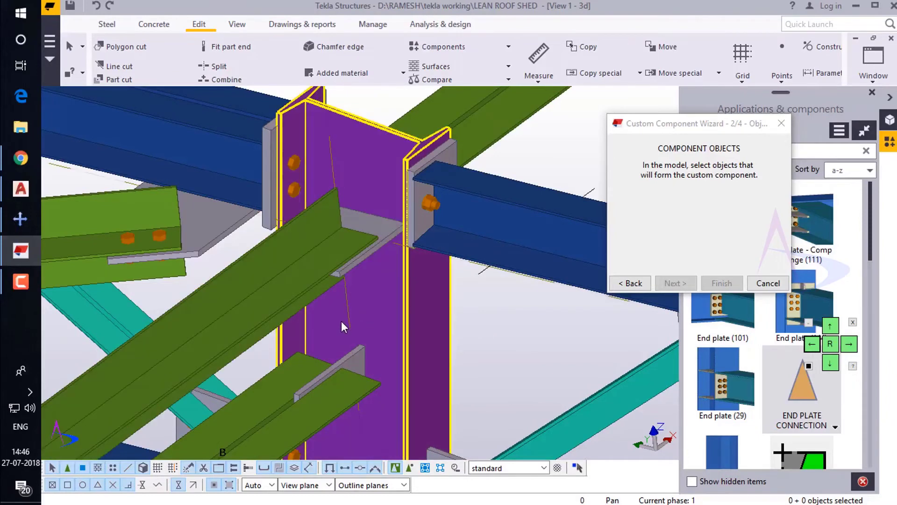
Step: Check the 3D view's visibility settings for cuts and fittings, and leave them without changes
{"action": "double_click", "coordinate": [494, 339]}
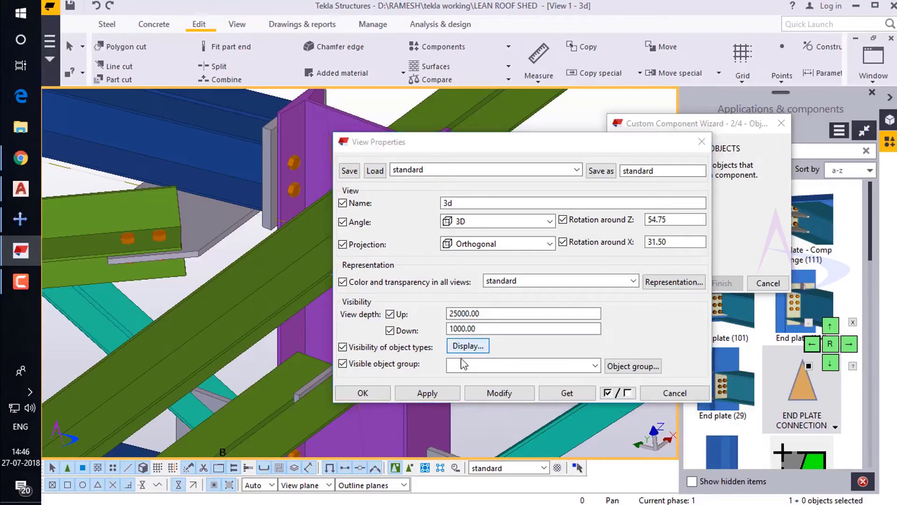
{"action": "left_click", "coordinate": [468, 346]}
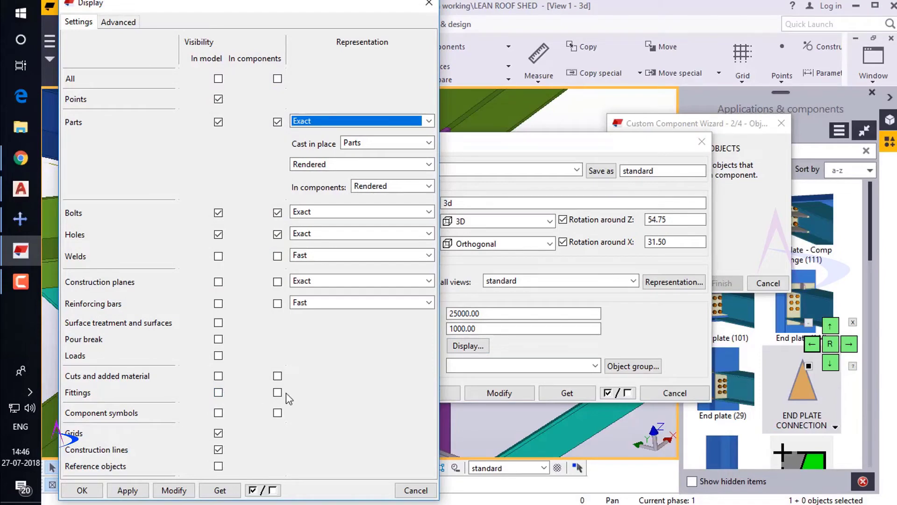
{"action": "left_click", "coordinate": [416, 490]}
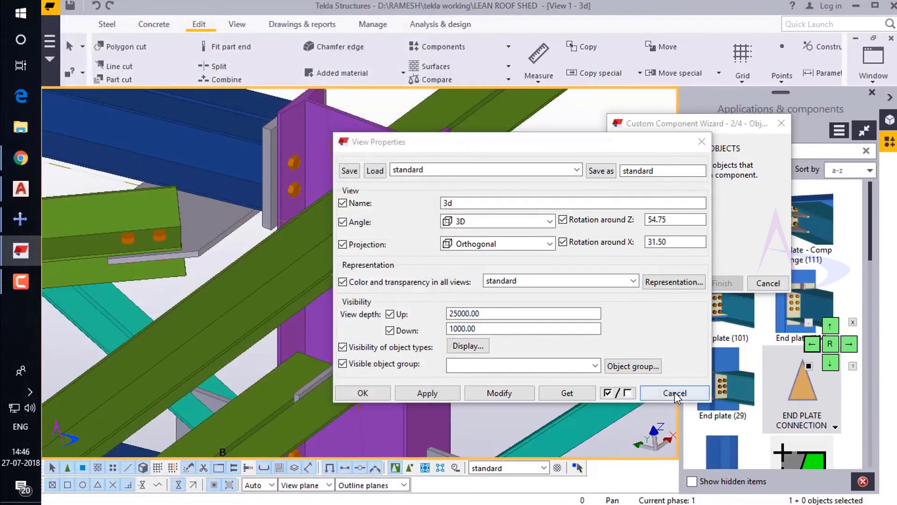
{"action": "left_click", "coordinate": [675, 393]}
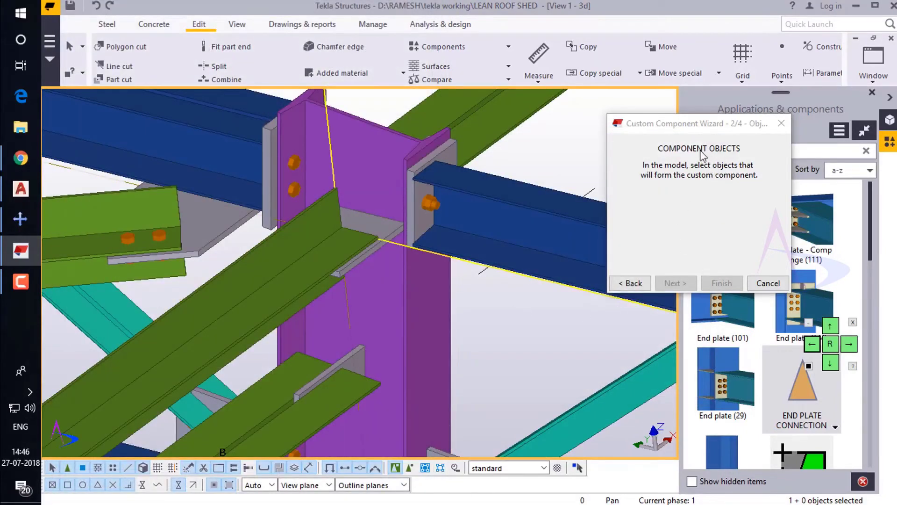
Step: Choose the mirrored gusset plate and its two cuts as the component objects
{"action": "left_click", "coordinate": [362, 218]}
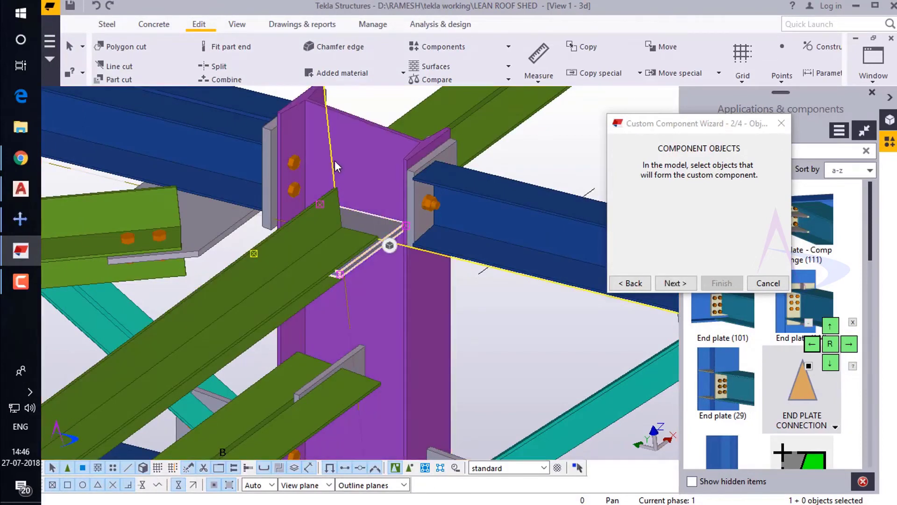
{"action": "left_click", "coordinate": [335, 161], "text": "ctrl"}
{"action": "left_click", "coordinate": [345, 300], "text": "ctrl"}
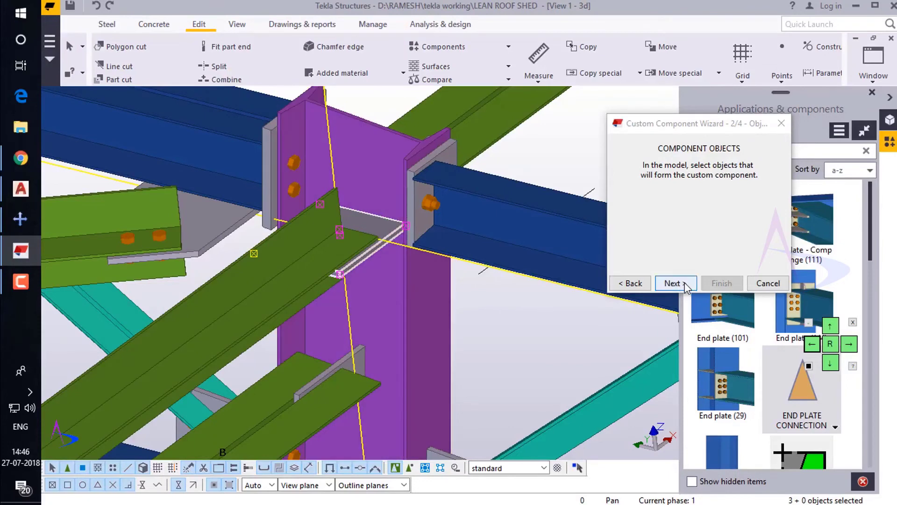
{"action": "left_click", "coordinate": [685, 284]}
{"action": "left_click", "coordinate": [685, 284]}
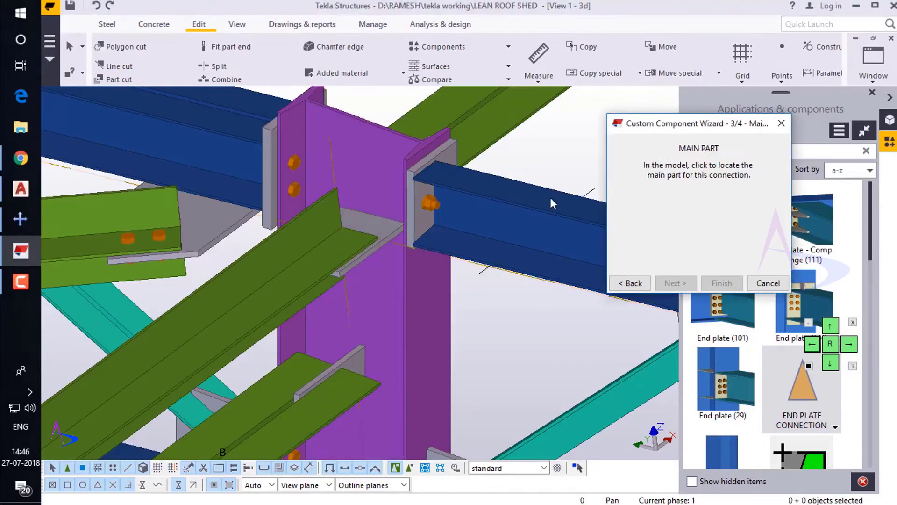
Step: Set the column as the main part and the two upper strut angles as secondary parts, then finish the component and redraw the view
{"action": "left_click", "coordinate": [369, 134]}
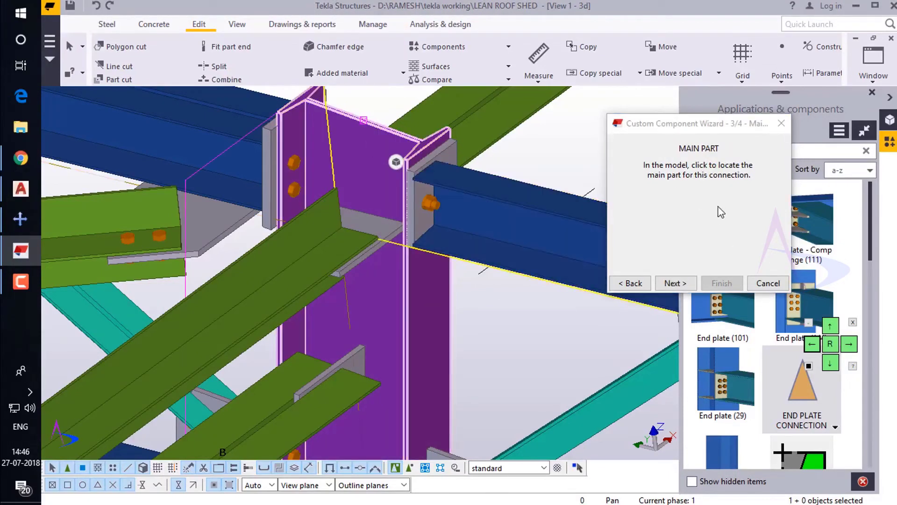
{"action": "left_click", "coordinate": [686, 285]}
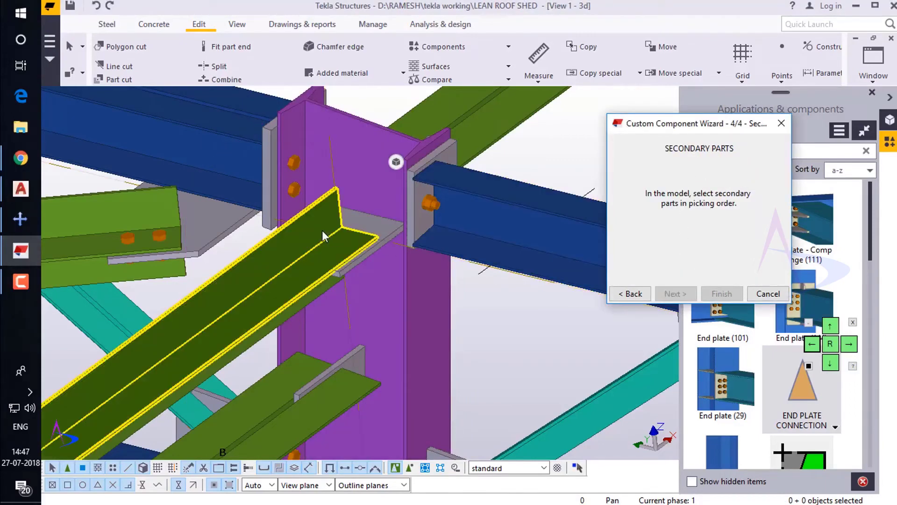
{"action": "middle_click_drag", "start_coordinate": [260, 325], "coordinate": [420, 319], "text": "ctrl"}
{"action": "left_click", "coordinate": [527, 342]}
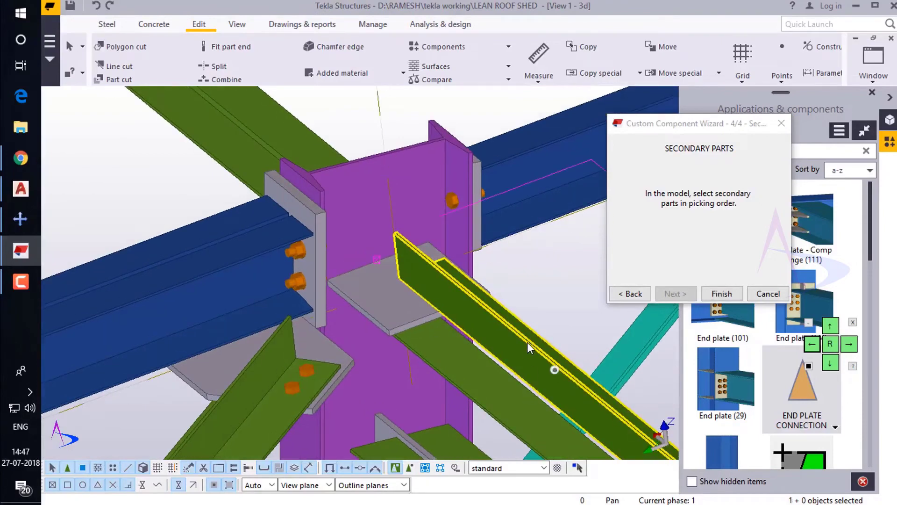
{"action": "left_click", "coordinate": [499, 382]}
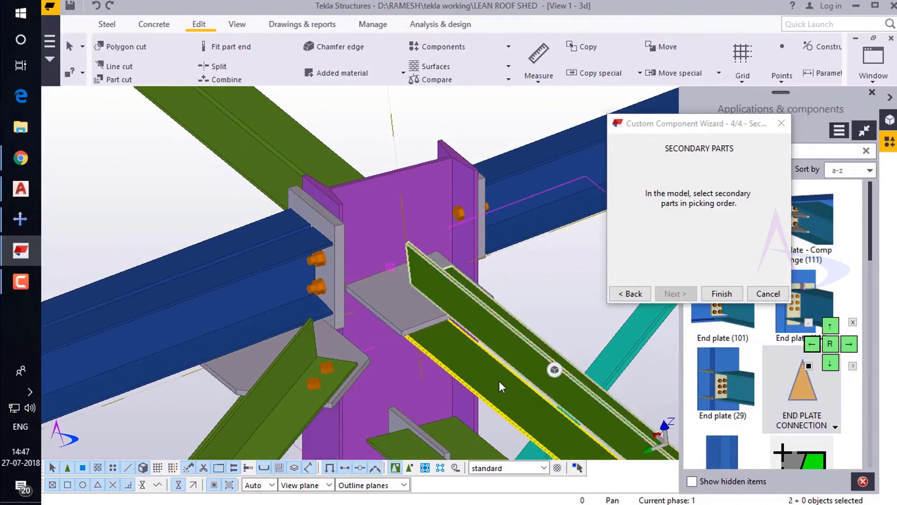
{"action": "left_click", "coordinate": [721, 293]}
{"action": "scroll", "coordinate": [334, 196], "scroll_direction": "down", "scroll_amount": 5}
{"action": "right_click", "coordinate": [435, 127]}
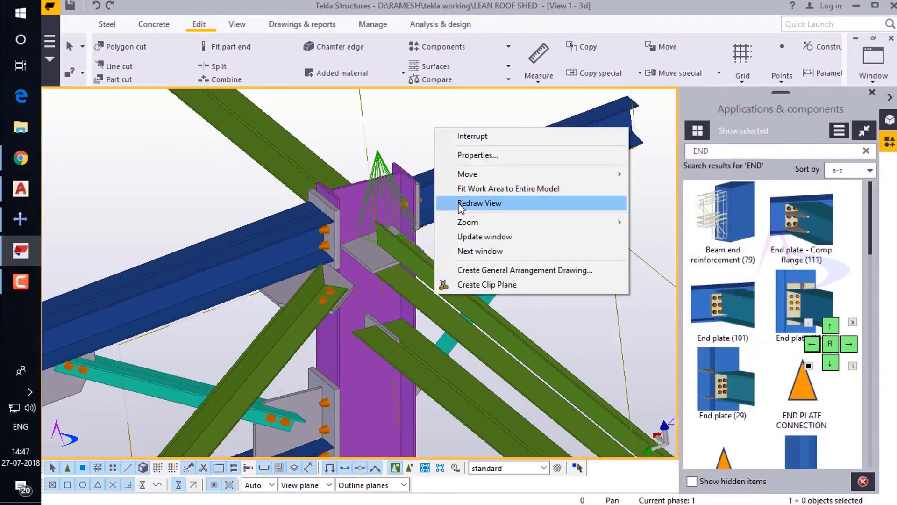
{"action": "left_click", "coordinate": [479, 202]}
Step: Apply END PLATE CONNECTION 2 between the other braced-bay column lacking a gusset plate and its two upper strut angles, then redraw the view
{"action": "scroll", "coordinate": [377, 229], "scroll_direction": "down", "scroll_amount": 5}
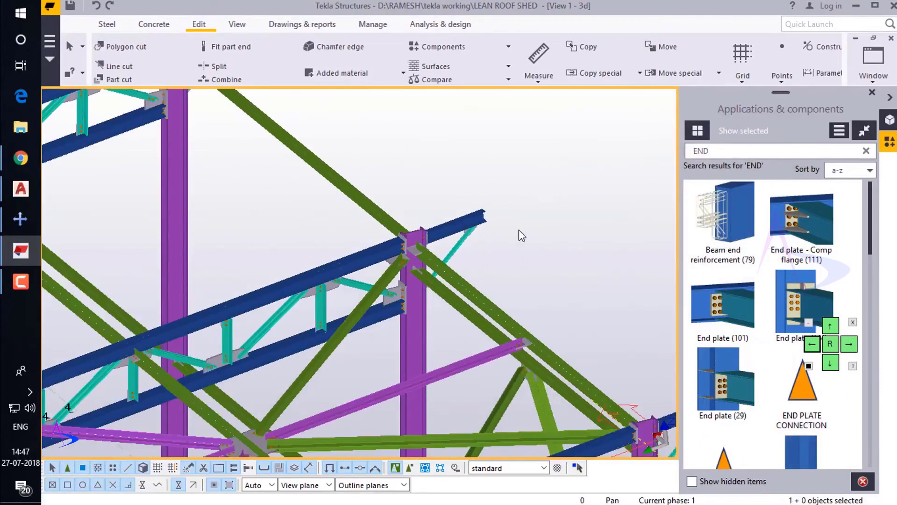
{"action": "scroll", "coordinate": [520, 230], "scroll_direction": "down", "scroll_amount": 4}
{"action": "middle_click_drag", "start_coordinate": [275, 269], "coordinate": [542, 169]}
{"action": "scroll", "coordinate": [289, 302], "scroll_direction": "up", "scroll_amount": 4}
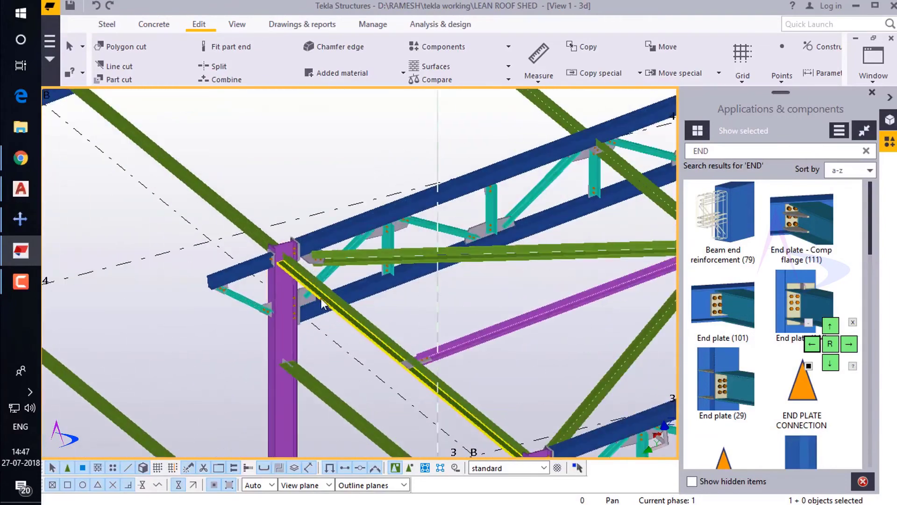
{"action": "scroll", "coordinate": [299, 281], "scroll_direction": "up", "scroll_amount": 5}
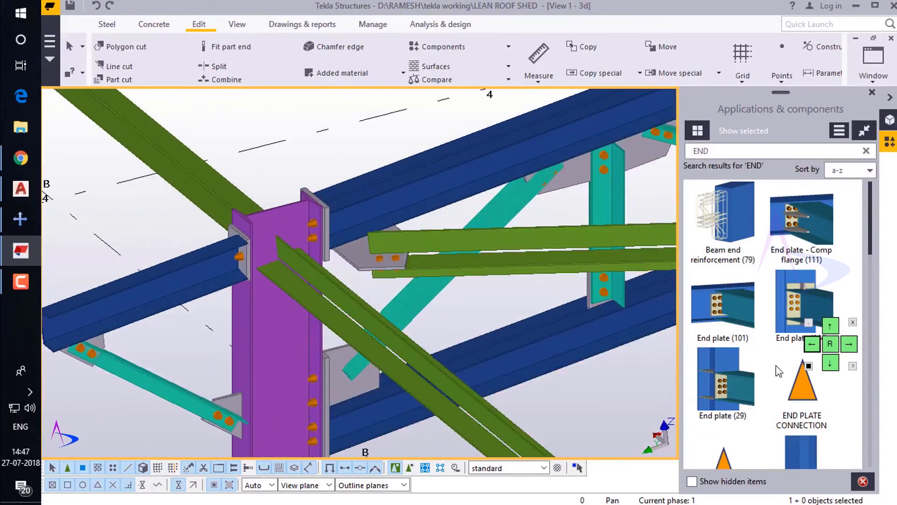
{"action": "scroll", "coordinate": [778, 371], "scroll_direction": "down", "scroll_amount": 3}
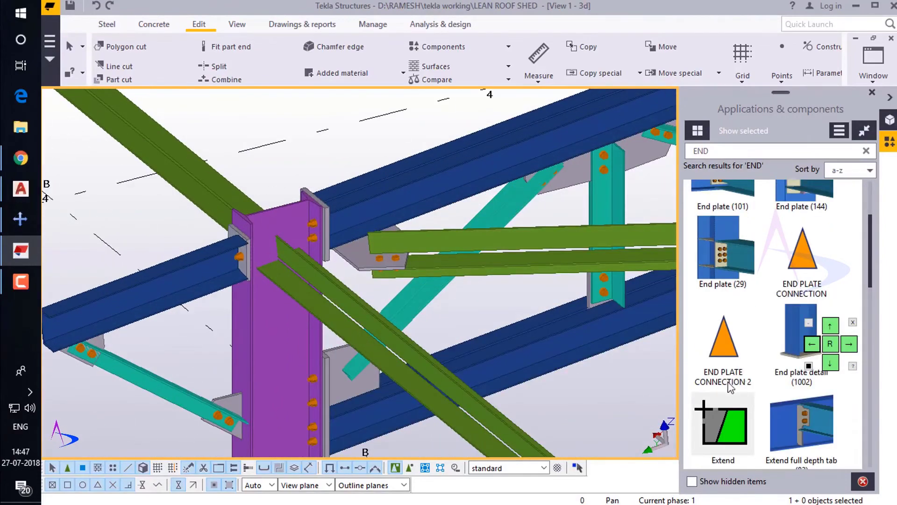
{"action": "left_click", "coordinate": [731, 358]}
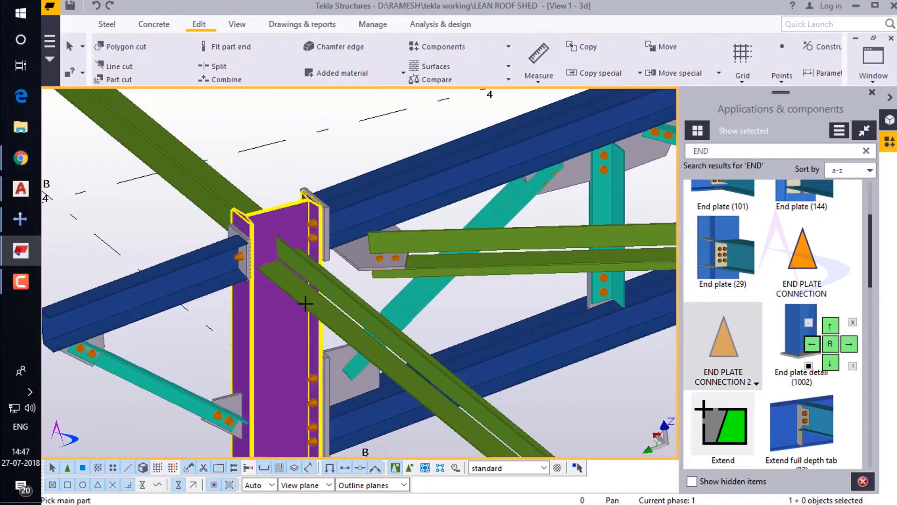
{"action": "left_click", "coordinate": [282, 216]}
{"action": "scroll", "coordinate": [299, 243], "scroll_direction": "up", "scroll_amount": 3}
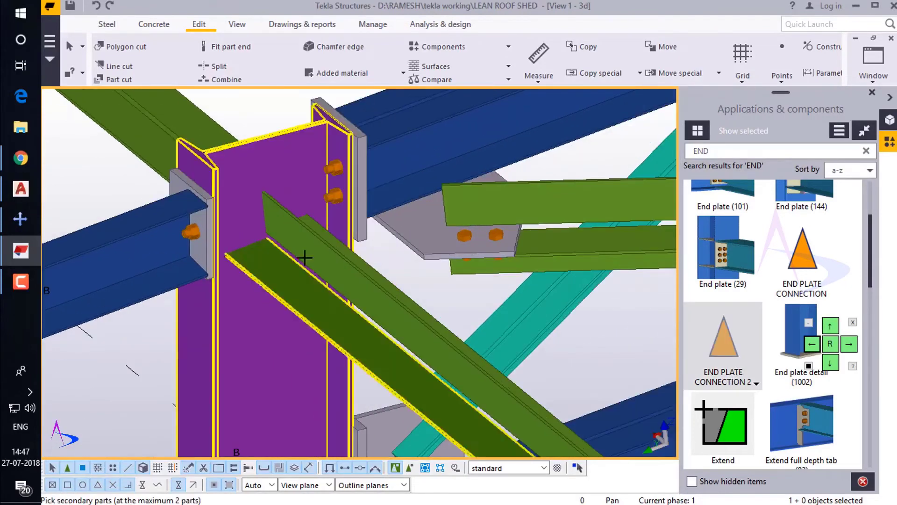
{"action": "left_click", "coordinate": [317, 238]}
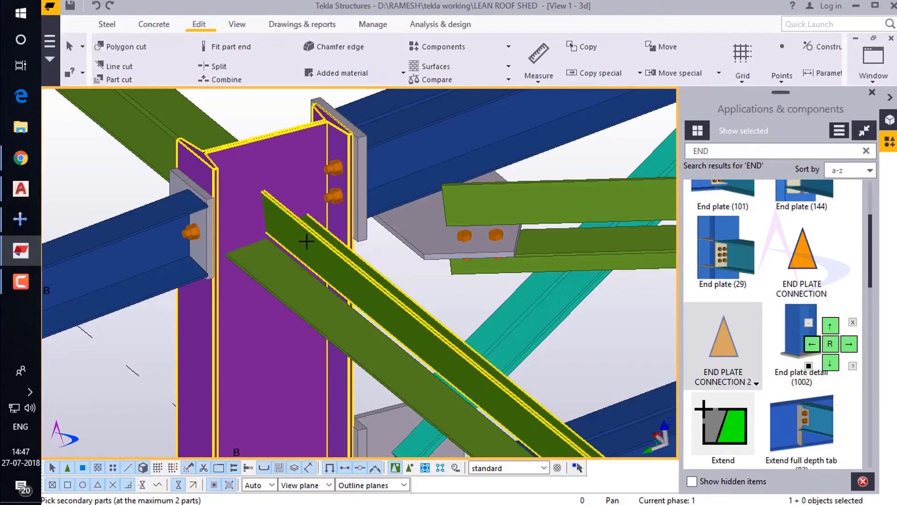
{"action": "left_click", "coordinate": [283, 268]}
{"action": "middle_click", "coordinate": [270, 111]}
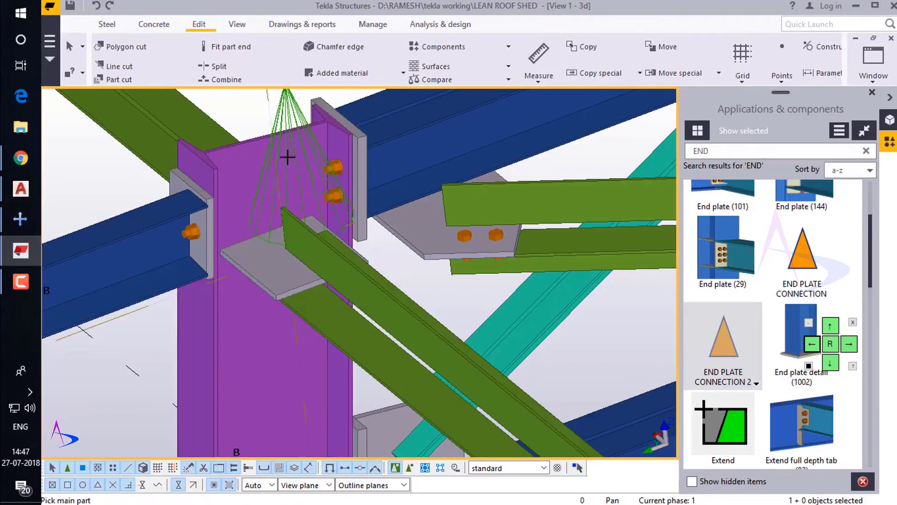
{"action": "scroll", "coordinate": [255, 140], "scroll_direction": "down", "scroll_amount": 4}
{"action": "right_click", "coordinate": [250, 110]}
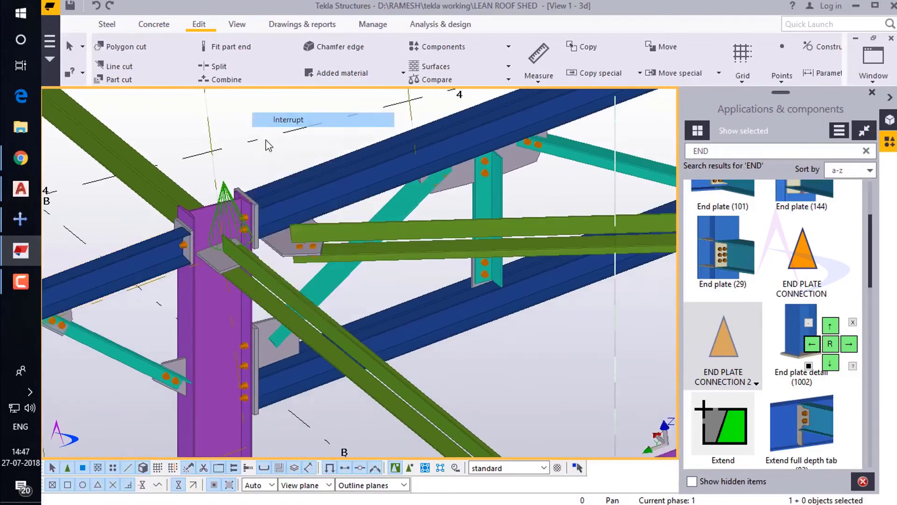
{"action": "right_click", "coordinate": [278, 162]}
{"action": "left_click", "coordinate": [325, 240]}
Step: Examine how the new gusset plate meets the strut angles and column, and which parts belong to the column's assembly
{"action": "scroll", "coordinate": [321, 239], "scroll_direction": "down", "scroll_amount": 5}
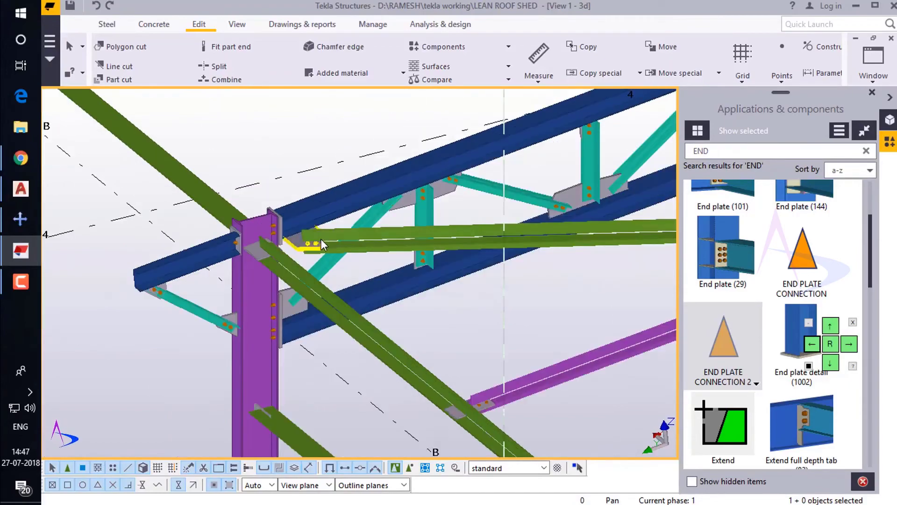
{"action": "middle_click_drag", "start_coordinate": [332, 300], "coordinate": [423, 299], "text": "ctrl"}
{"action": "scroll", "coordinate": [423, 299], "scroll_direction": "up", "scroll_amount": 8}
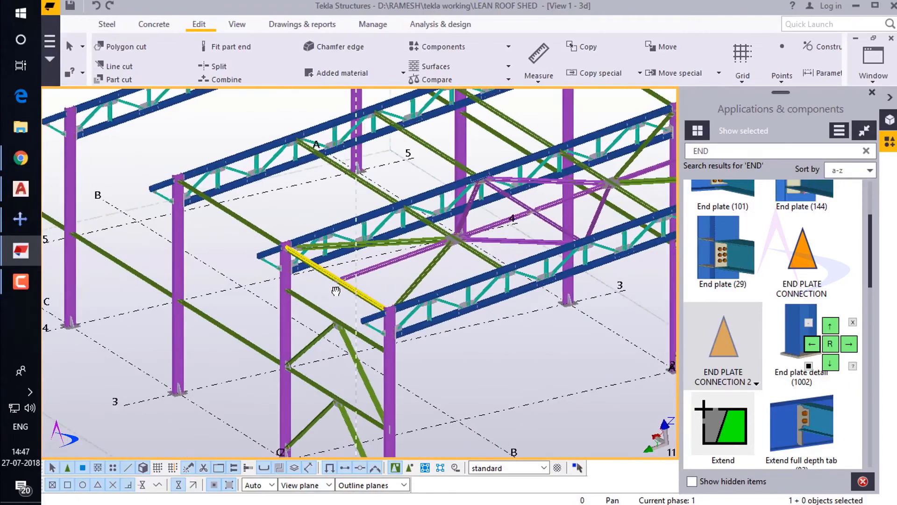
{"action": "scroll", "coordinate": [233, 245], "scroll_direction": "up", "scroll_amount": 6}
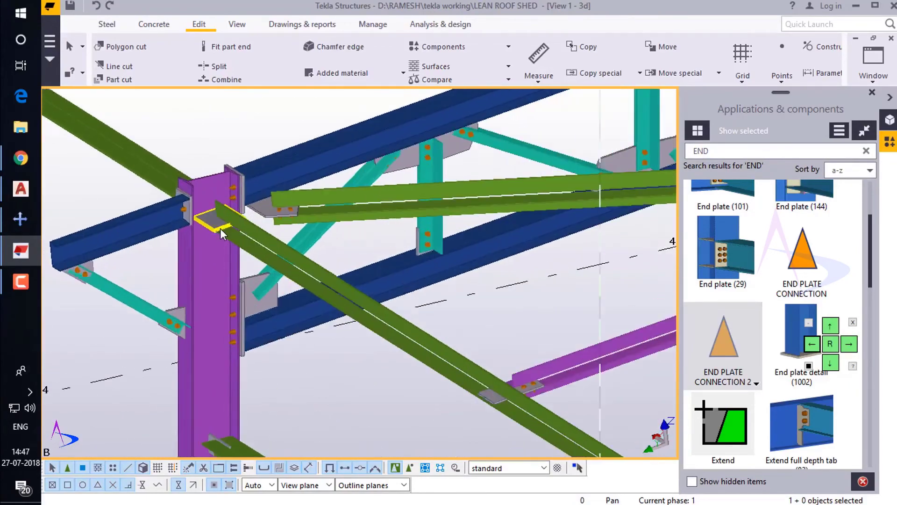
{"action": "key", "text": "v"}
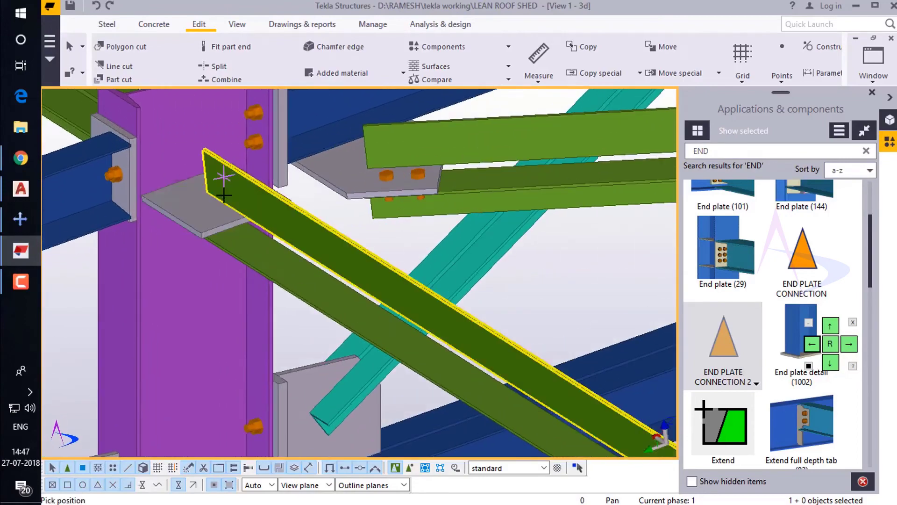
{"action": "left_click", "coordinate": [224, 176]}
{"action": "middle_click_drag", "start_coordinate": [301, 243], "coordinate": [248, 282], "text": "ctrl"}
{"action": "scroll", "coordinate": [226, 248], "scroll_direction": "down", "scroll_amount": 10}
{"action": "scroll", "coordinate": [190, 251], "scroll_direction": "up", "scroll_amount": 3}
{"action": "scroll", "coordinate": [190, 251], "scroll_direction": "up", "scroll_amount": 6}
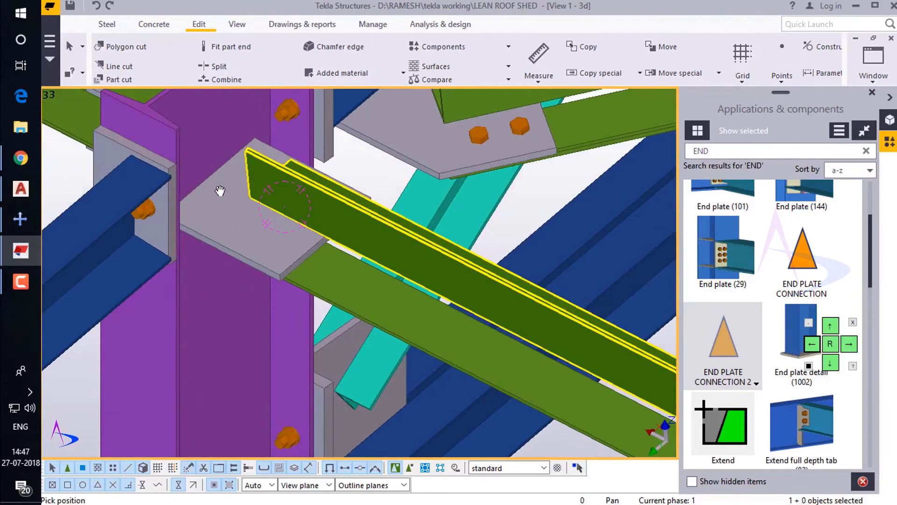
{"action": "scroll", "coordinate": [276, 257], "scroll_direction": "down", "scroll_amount": 2}
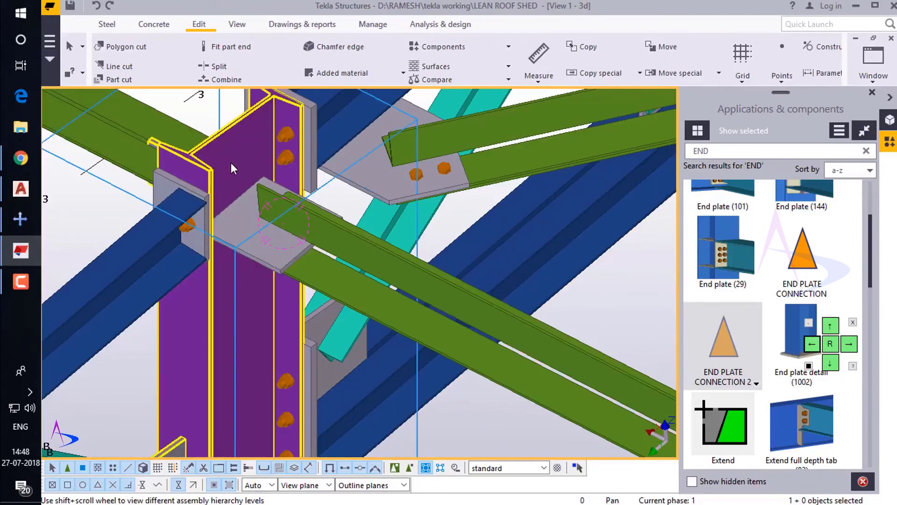
{"action": "scroll", "coordinate": [230, 162], "scroll_direction": "down", "scroll_amount": 3}
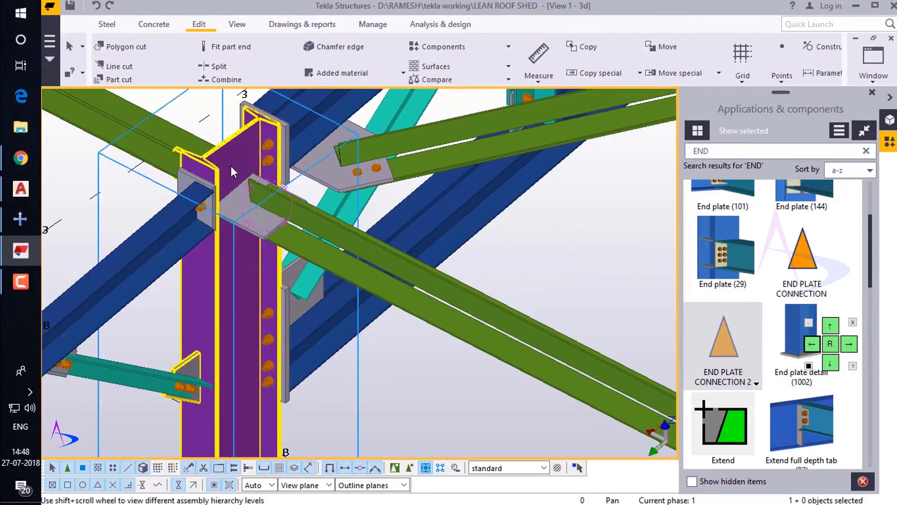
Step: Open the gusset plate's END PLATE CONNECTION 2 component for editing and view the plate between the column and strut angles
{"action": "left_click", "coordinate": [392, 469]}
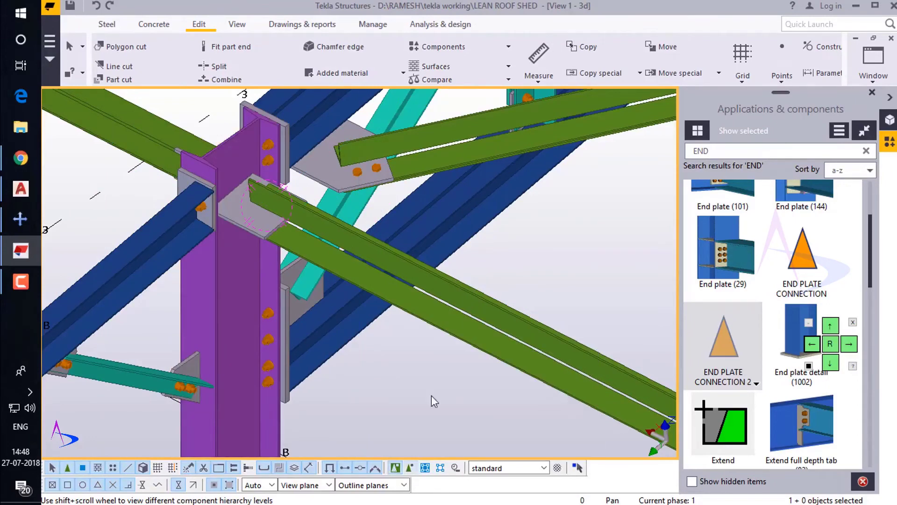
{"action": "right_click", "coordinate": [236, 208]}
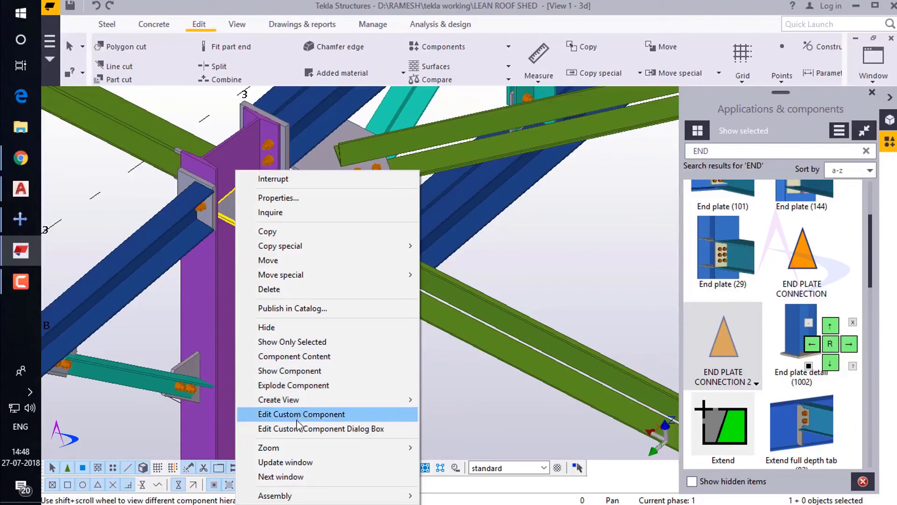
{"action": "left_click", "coordinate": [333, 414]}
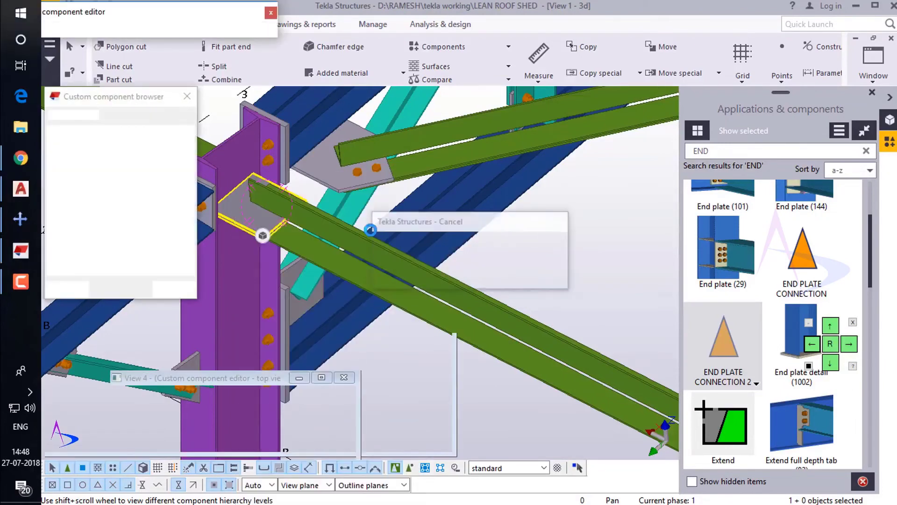
{"action": "scroll", "coordinate": [335, 316], "scroll_direction": "up", "scroll_amount": 2}
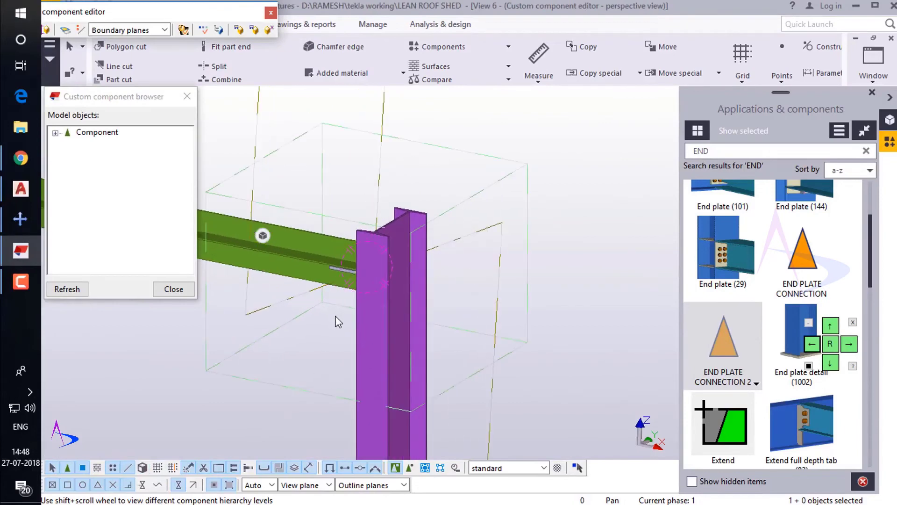
{"action": "middle_click_drag", "start_coordinate": [445, 292], "coordinate": [667, 302], "text": "ctrl"}
{"action": "scroll", "coordinate": [341, 328], "scroll_direction": "up", "scroll_amount": 4}
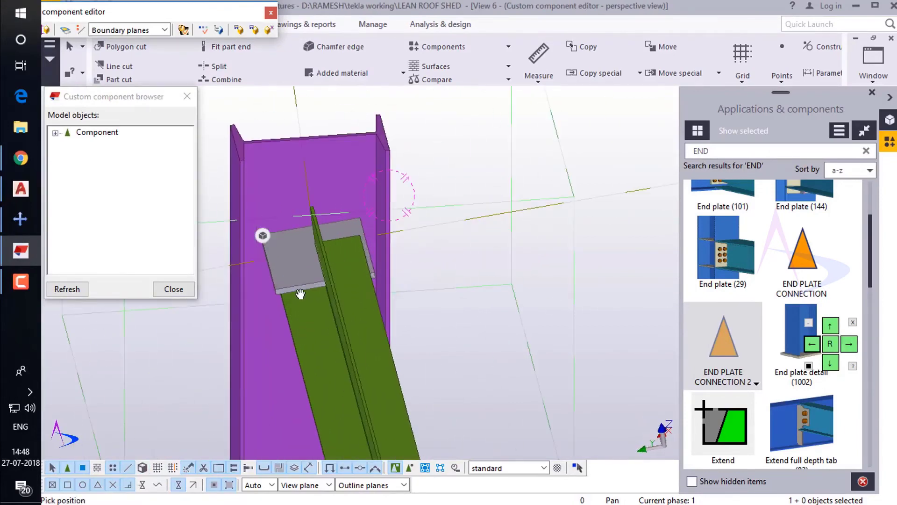
Step: Set the class of the component's gusset plate to 2 and apply the modification
{"action": "double_click", "coordinate": [284, 265]}
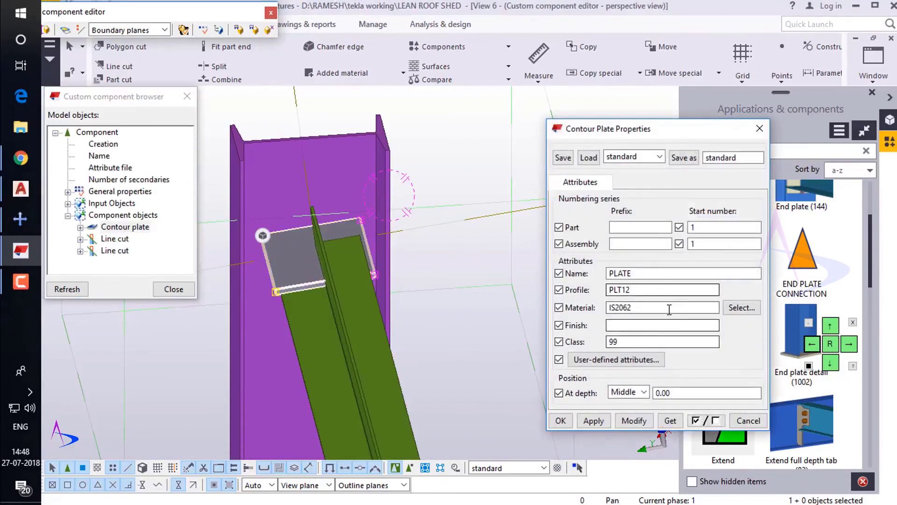
{"action": "left_click", "coordinate": [748, 421]}
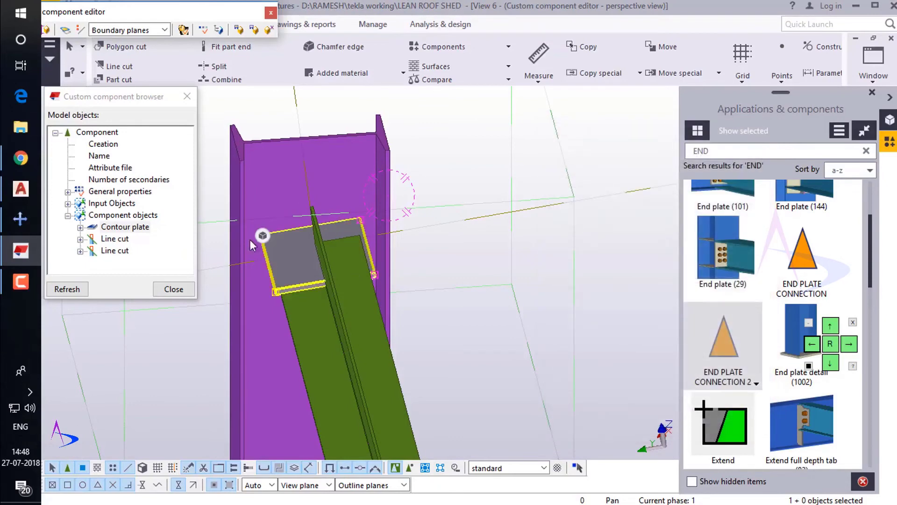
{"action": "double_click", "coordinate": [296, 273]}
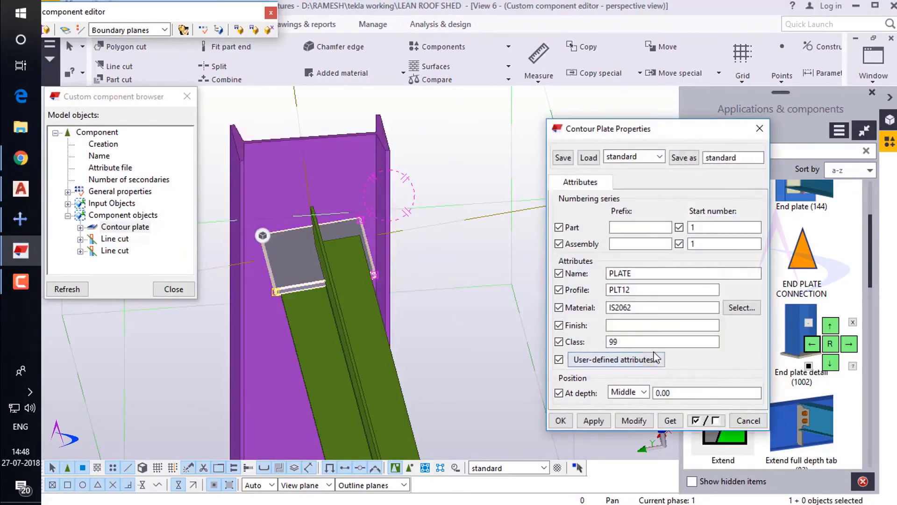
{"action": "left_click", "coordinate": [610, 342]}
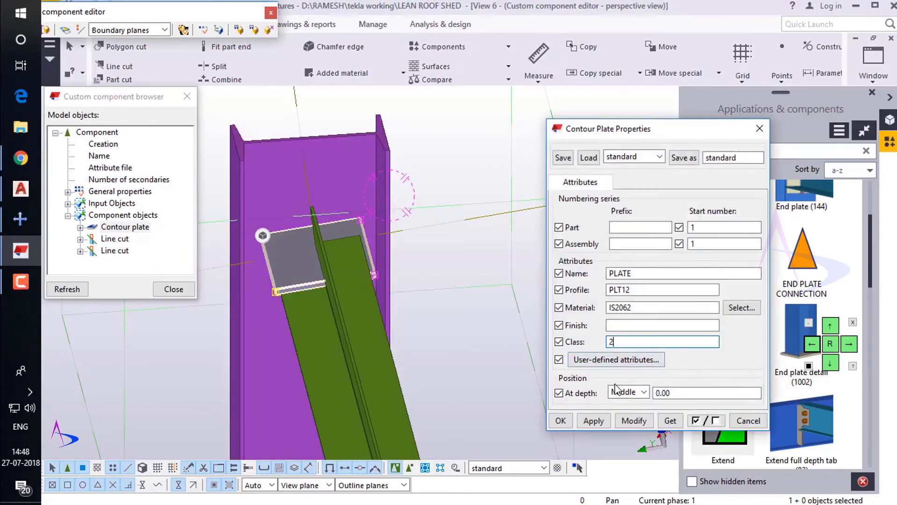
{"action": "left_click", "coordinate": [634, 420]}
{"action": "left_click", "coordinate": [562, 421]}
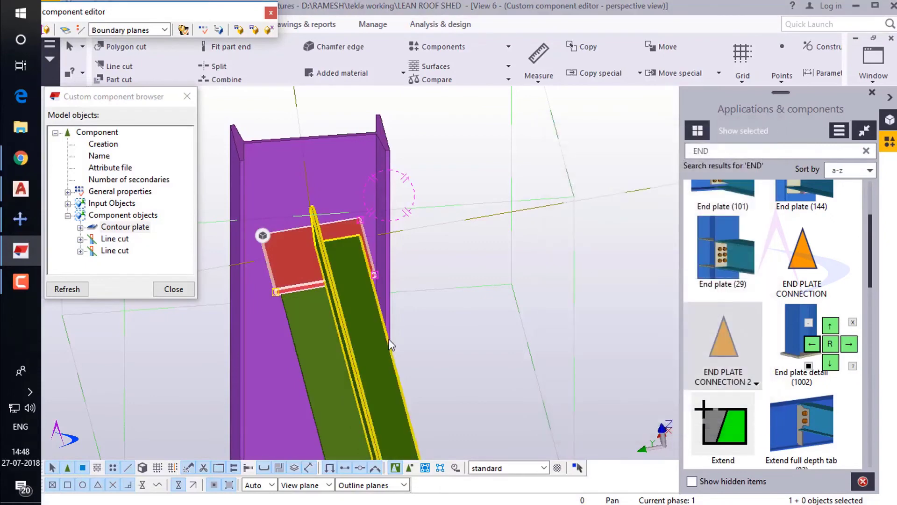
{"action": "key", "text": "v"}
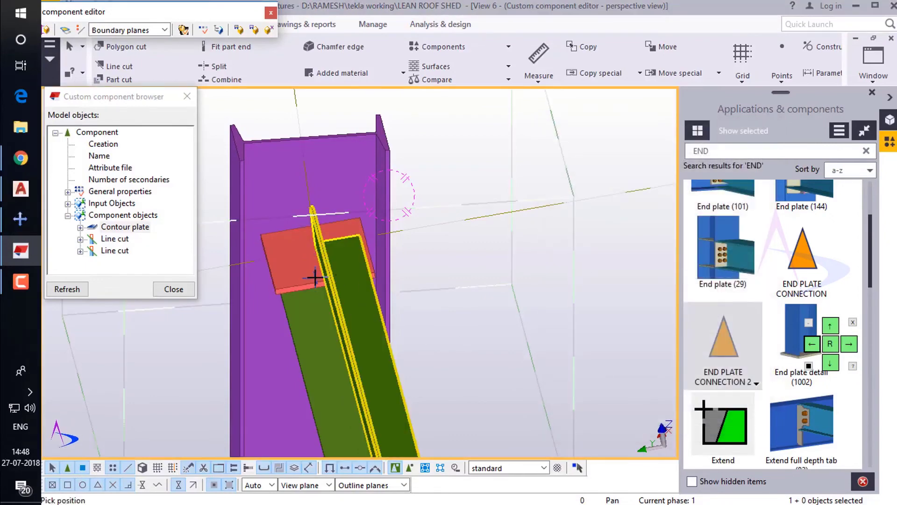
{"action": "left_click", "coordinate": [316, 276]}
{"action": "middle_click_drag", "start_coordinate": [316, 277], "coordinate": [353, 302], "text": "ctrl"}
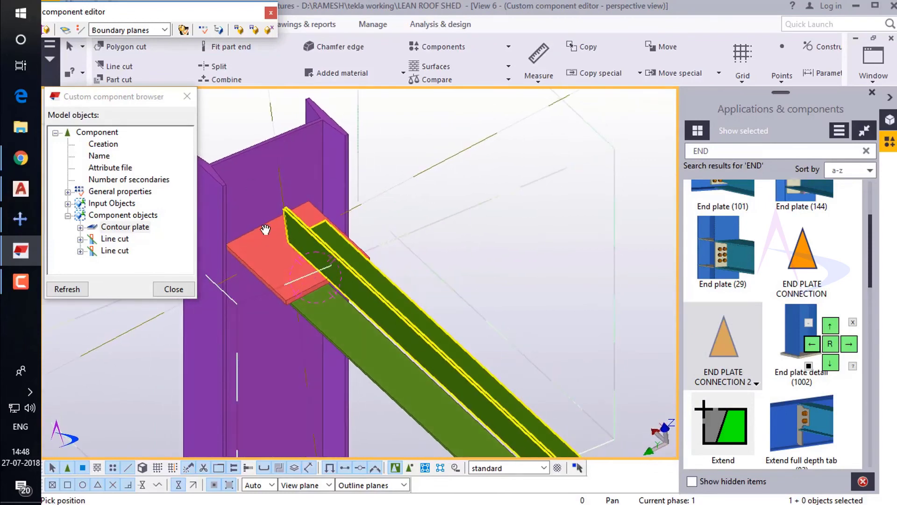
{"action": "middle_click_drag", "start_coordinate": [265, 229], "coordinate": [343, 256]}
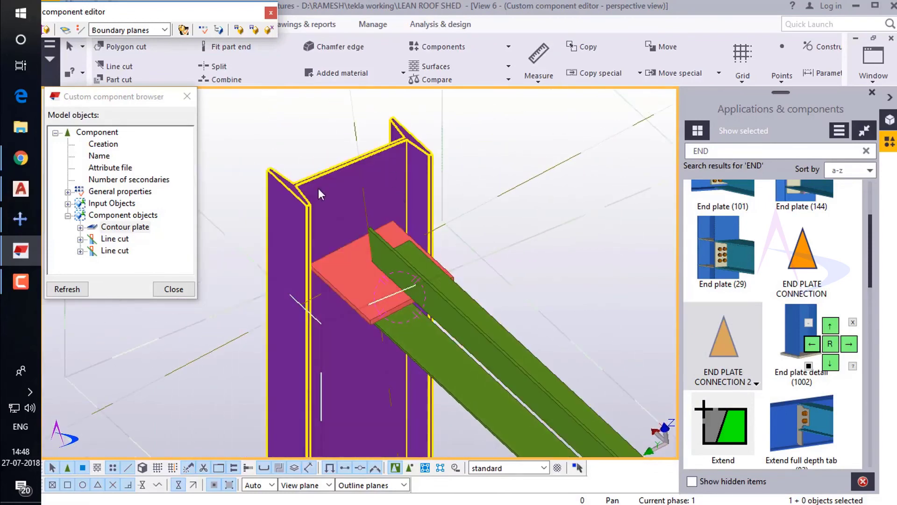
{"action": "left_click", "coordinate": [350, 270]}
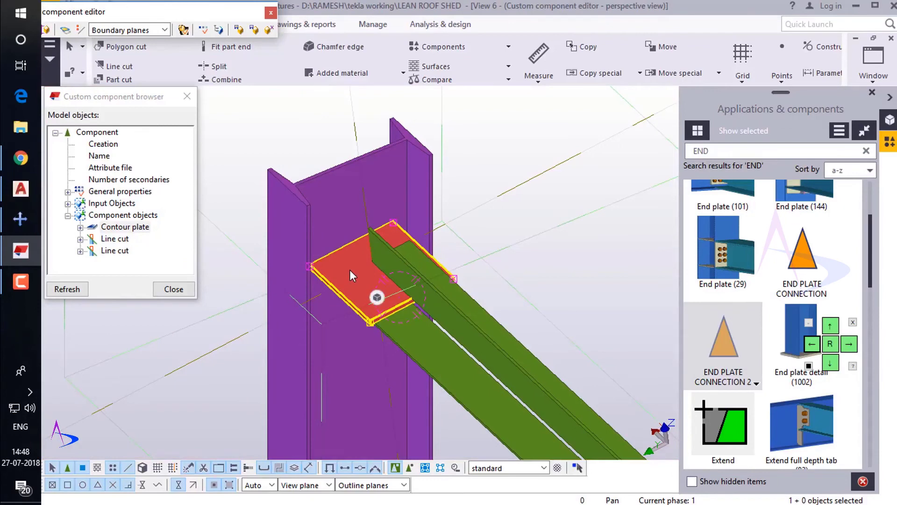
{"action": "right_click", "coordinate": [349, 270]}
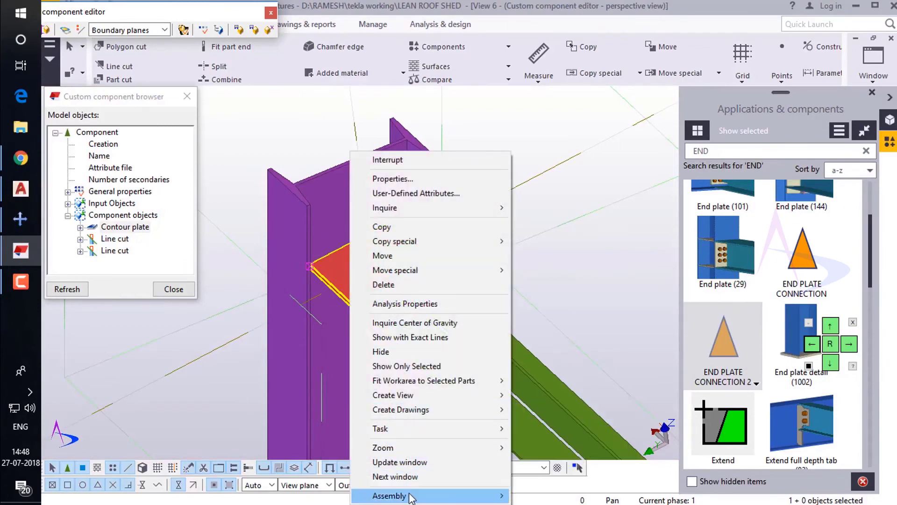
{"action": "mouse_move", "coordinate": [410, 497]}
{"action": "left_click", "coordinate": [640, 295]}
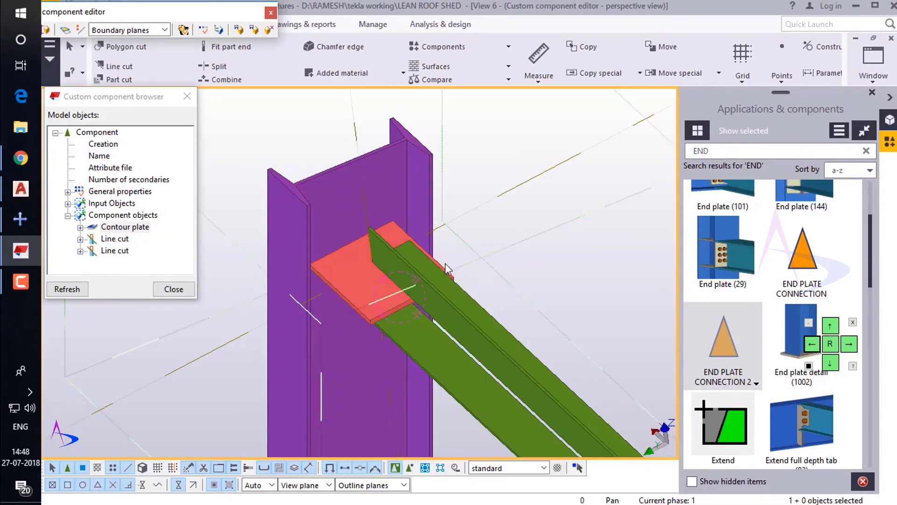
{"action": "scroll", "coordinate": [342, 226], "scroll_direction": "down", "scroll_amount": 3}
{"action": "scroll", "coordinate": [480, 269], "scroll_direction": "up", "scroll_amount": 3}
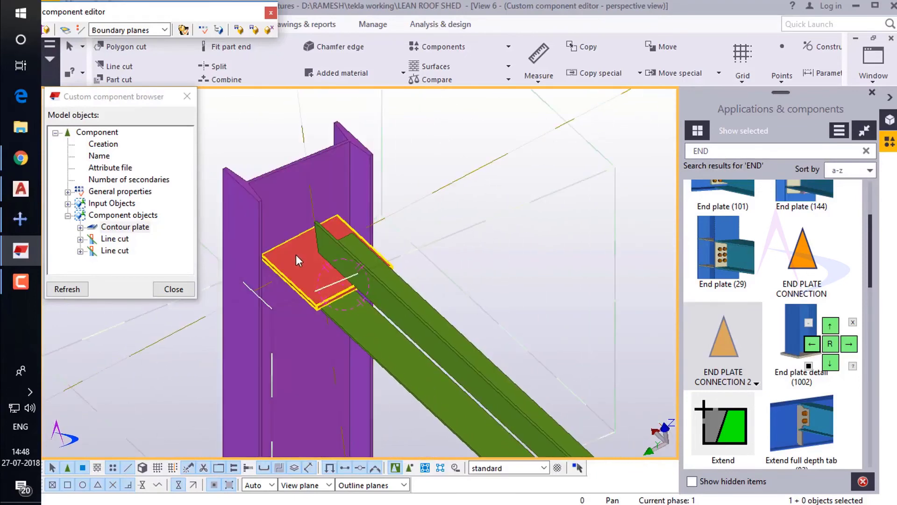
{"action": "right_click", "coordinate": [296, 254]}
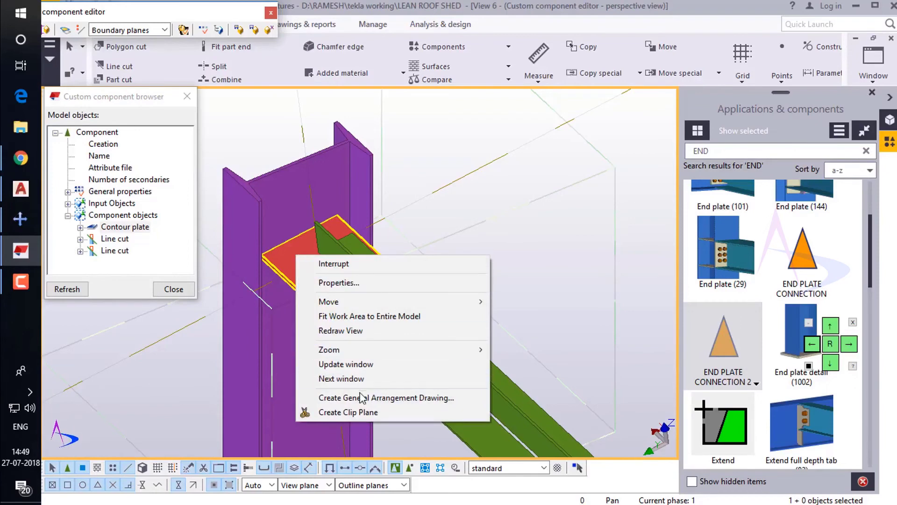
{"action": "left_click", "coordinate": [557, 257]}
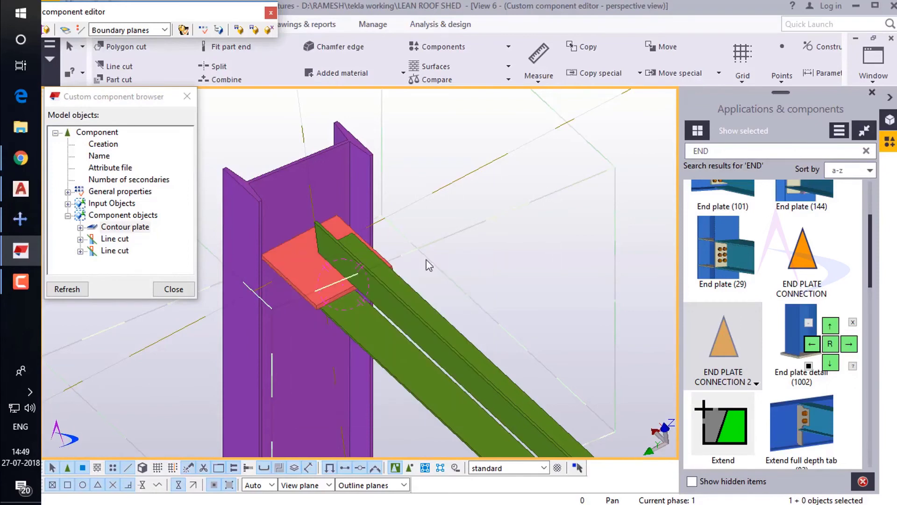
Step: Add the red gusset plate to the column's assembly and check which parts the assembly includes
{"action": "left_click", "coordinate": [299, 265]}
{"action": "right_click", "coordinate": [458, 218]}
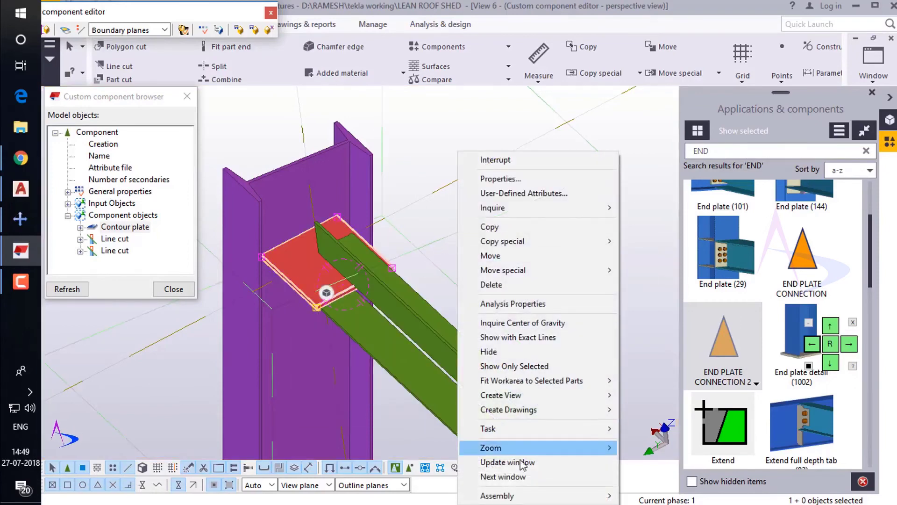
{"action": "mouse_move", "coordinate": [509, 495]}
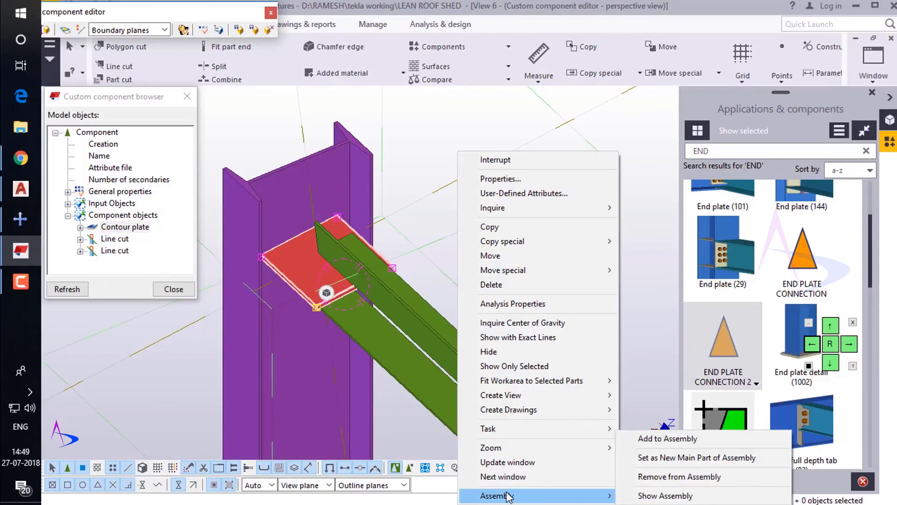
{"action": "left_click", "coordinate": [660, 438]}
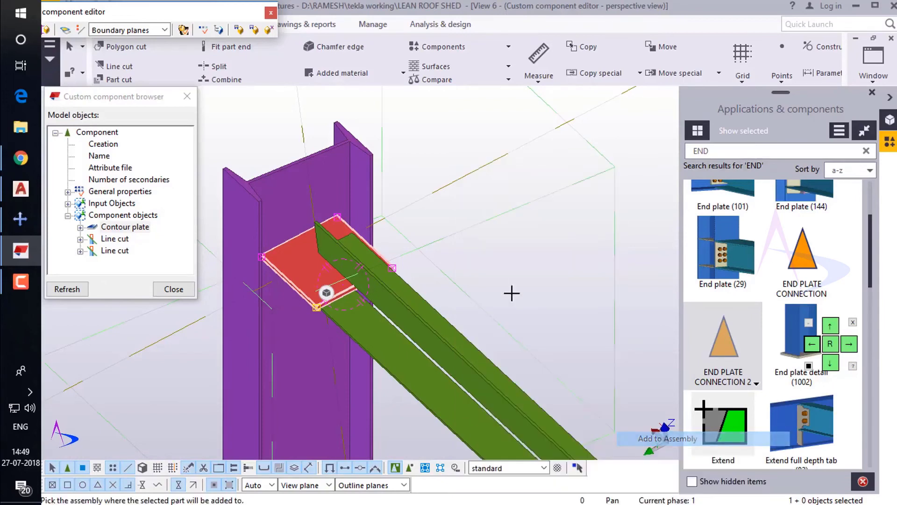
{"action": "left_click", "coordinate": [346, 191]}
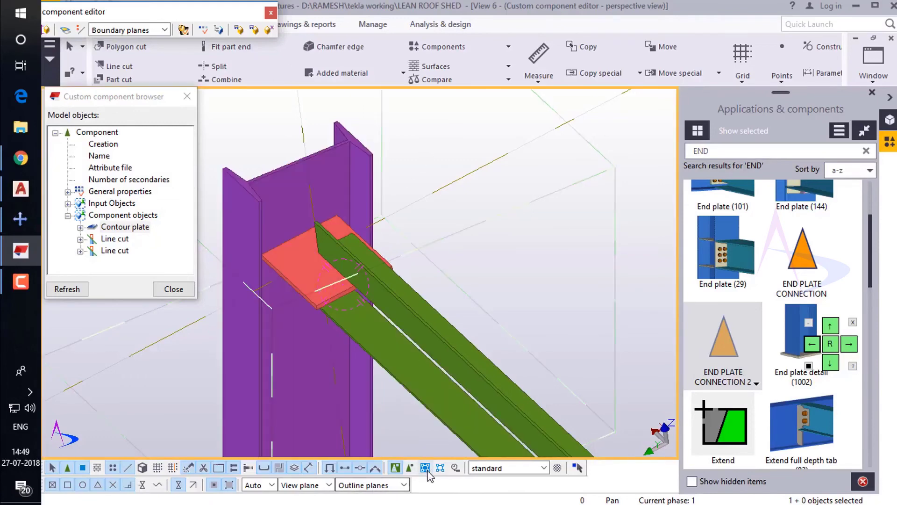
{"action": "left_click", "coordinate": [425, 468]}
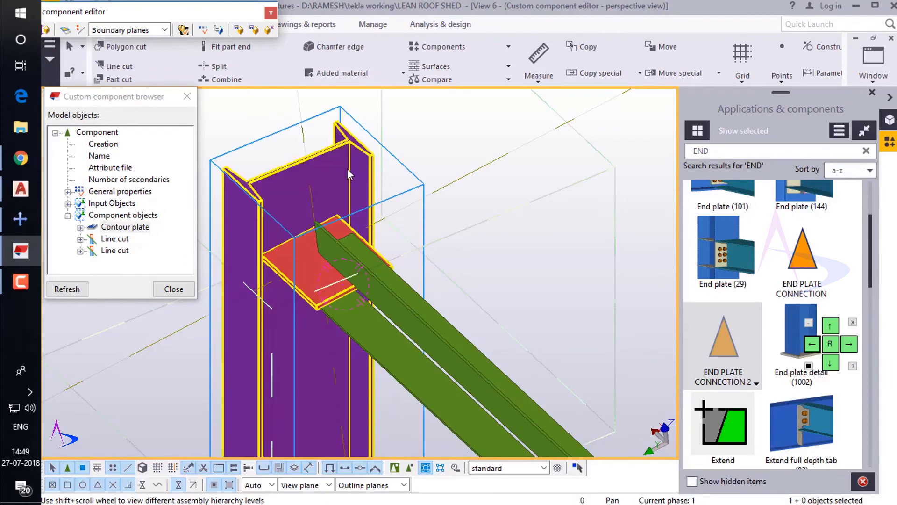
{"action": "scroll", "coordinate": [311, 276], "scroll_direction": "up", "scroll_amount": 2}
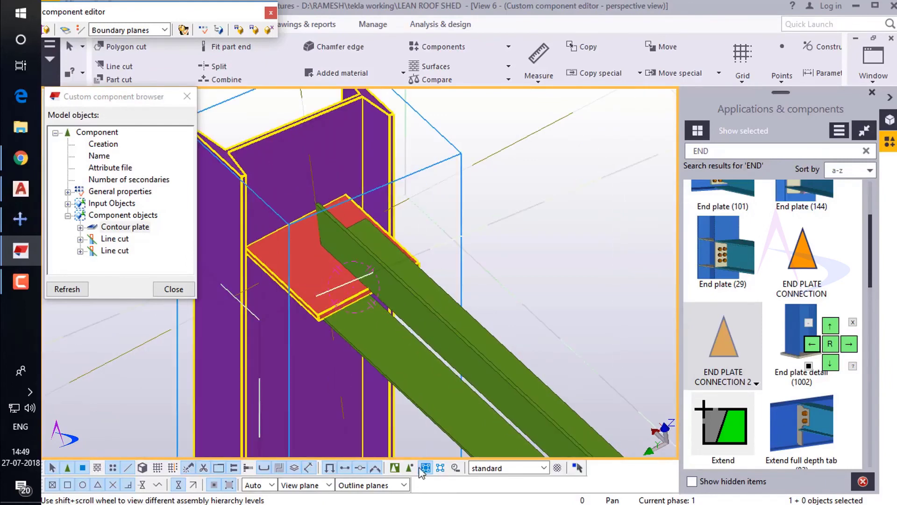
{"action": "left_click", "coordinate": [395, 468]}
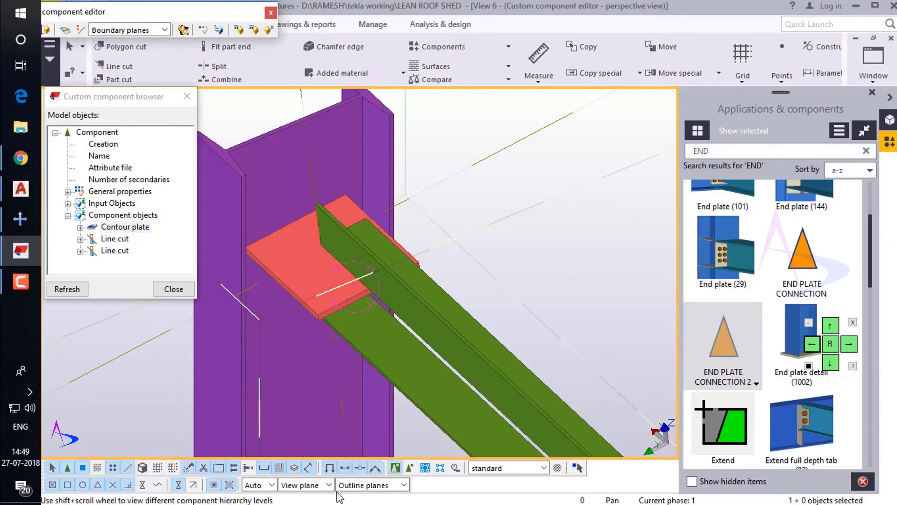
Step: Remove the red gusset plate from its assembly and clear the selection
{"action": "right_click", "coordinate": [286, 265]}
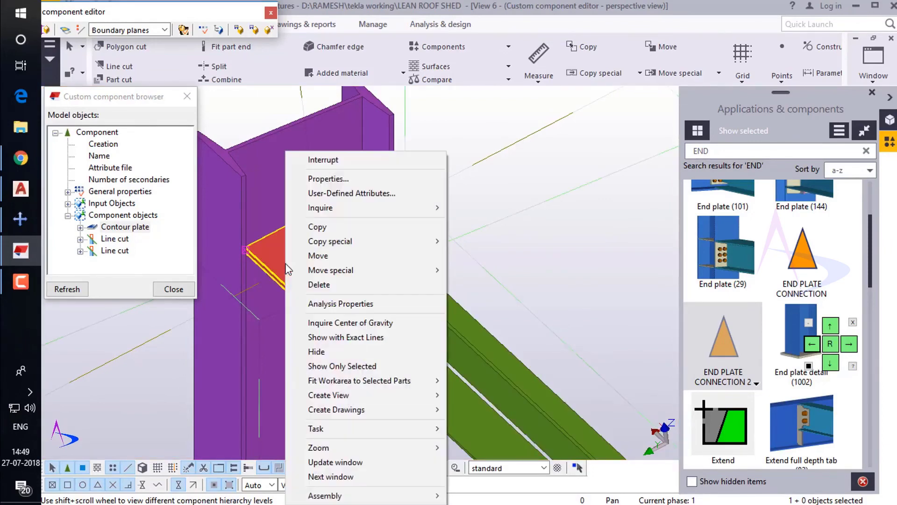
{"action": "mouse_move", "coordinate": [350, 496]}
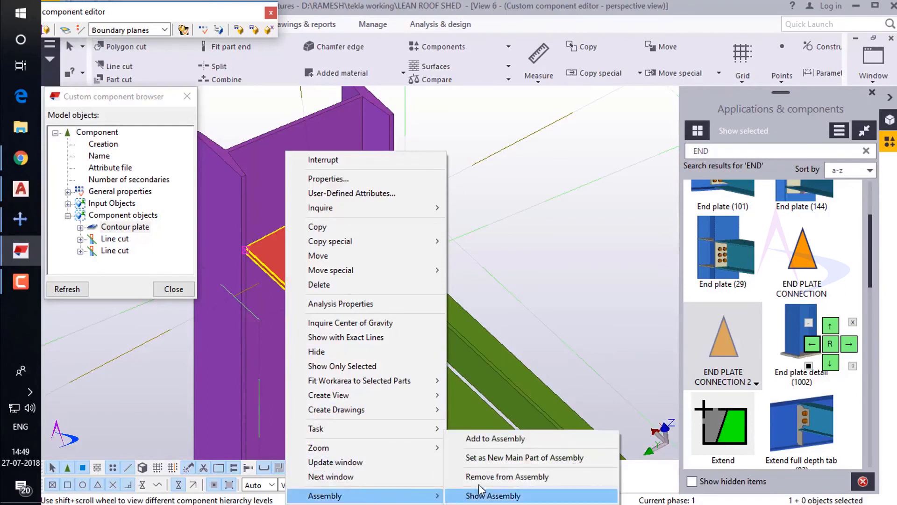
{"action": "left_click", "coordinate": [508, 478]}
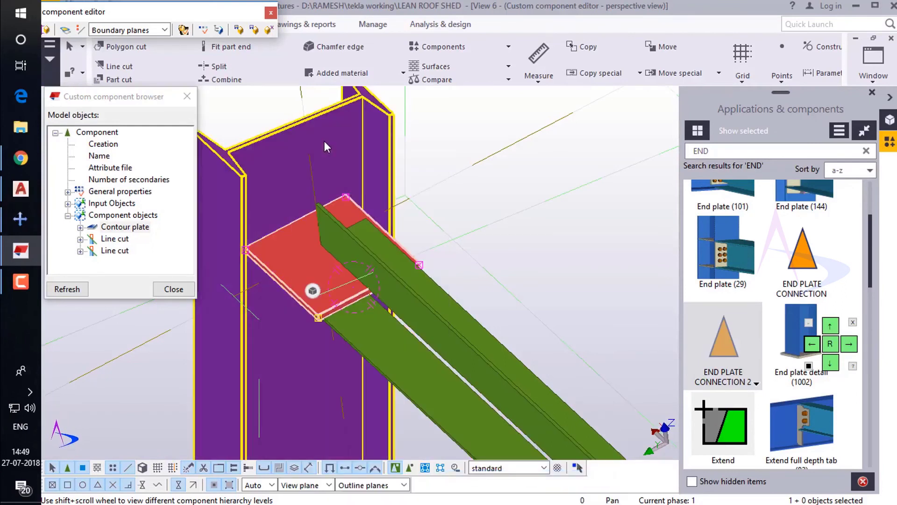
{"action": "left_click", "coordinate": [501, 198]}
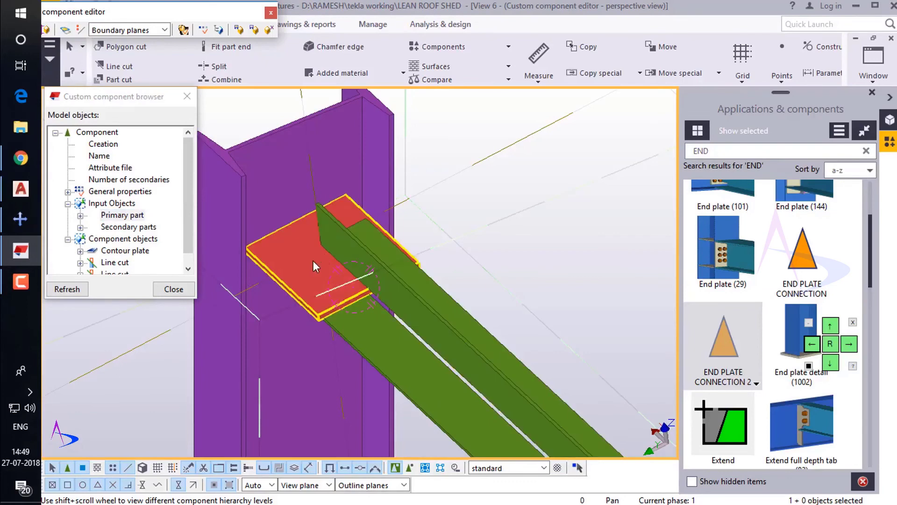
Step: Close the custom component editor, saving the changes and replacing all occurrences of END PLATE CONNECTION 2 in the model
{"action": "scroll", "coordinate": [477, 238], "scroll_direction": "down", "scroll_amount": 1}
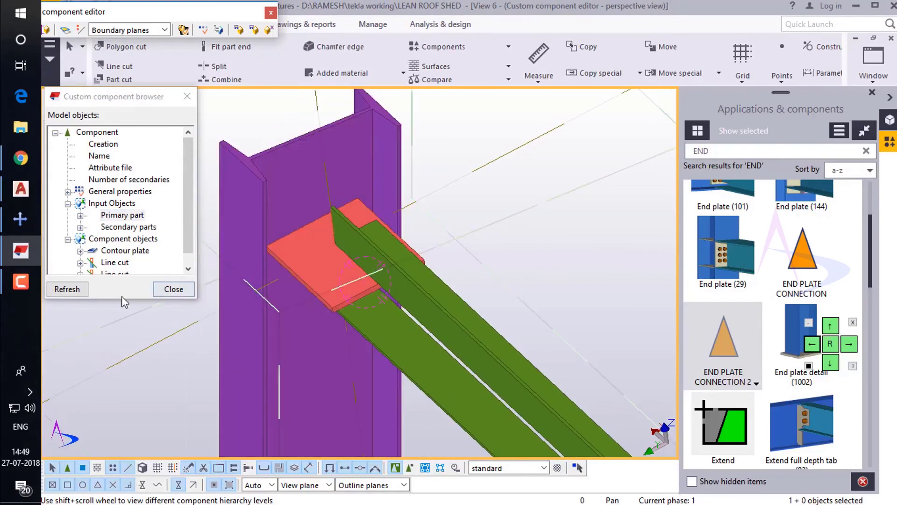
{"action": "left_click", "coordinate": [173, 289]}
{"action": "left_click_drag", "start_coordinate": [204, 18], "coordinate": [251, 38]}
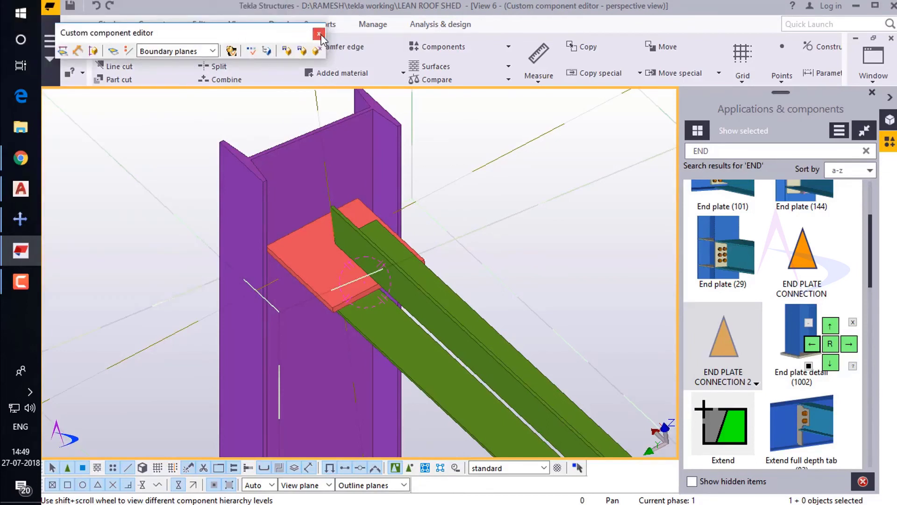
{"action": "left_click", "coordinate": [320, 34]}
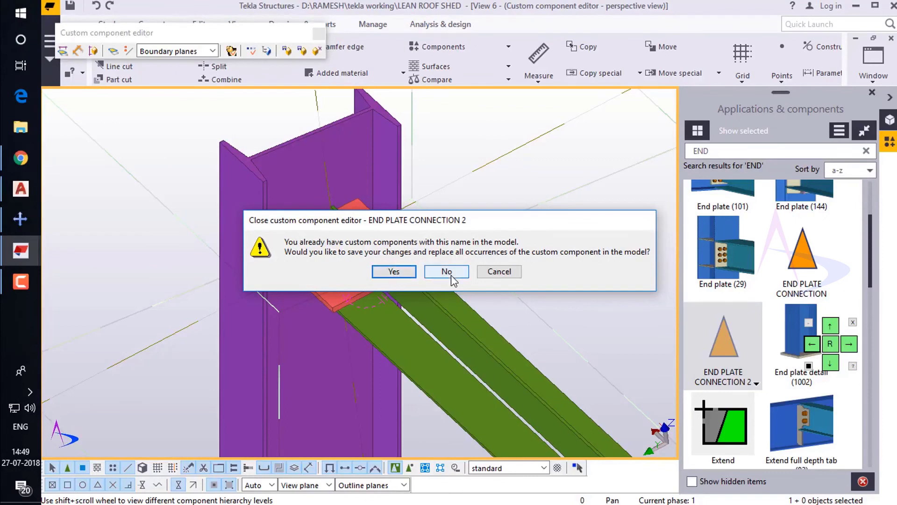
{"action": "left_click", "coordinate": [394, 272]}
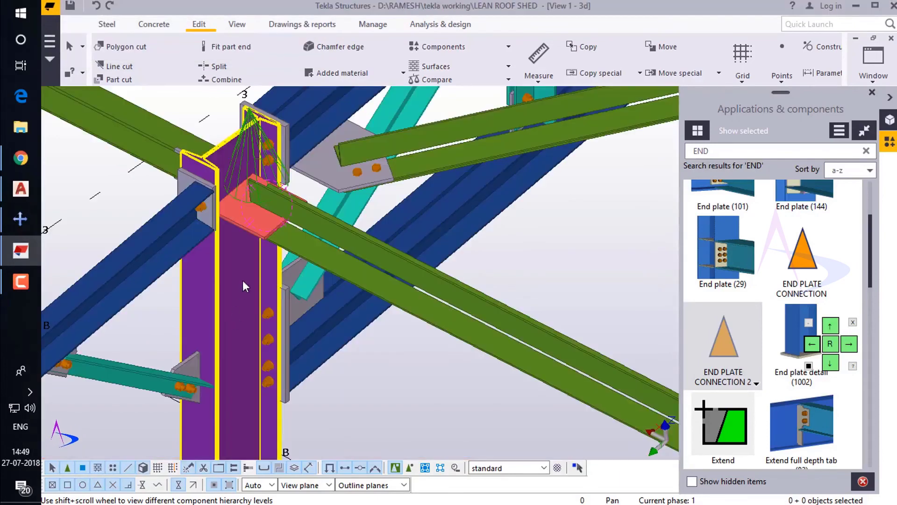
Step: Redraw the 3D view to refresh the display around the red gusset plate at the column
{"action": "scroll", "coordinate": [248, 233], "scroll_direction": "up", "scroll_amount": 5}
{"action": "right_click", "coordinate": [520, 249]}
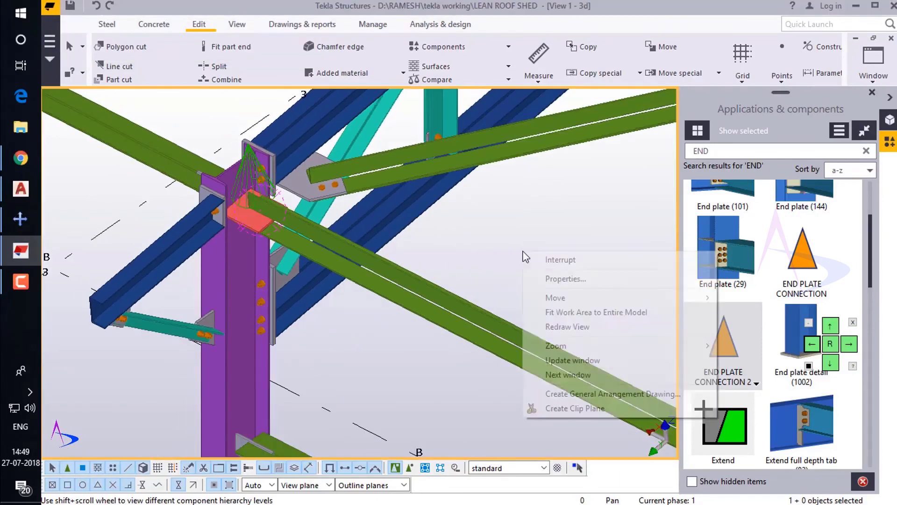
{"action": "left_click", "coordinate": [564, 324]}
{"action": "left_click", "coordinate": [272, 217]}
Step: Examine the red gusset plate connection, the double-angle struts and bracing, and the column and truss frames across the whole roof shed
{"action": "scroll", "coordinate": [234, 284], "scroll_direction": "down", "scroll_amount": 10}
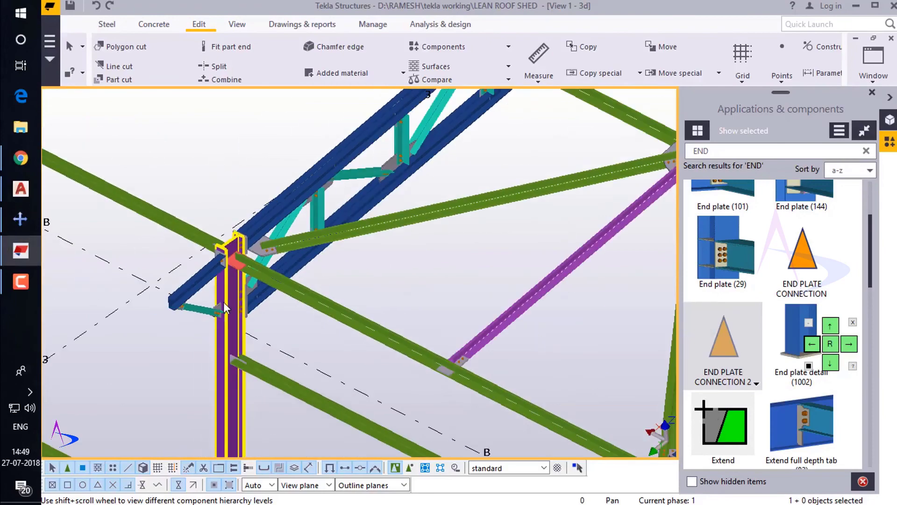
{"action": "scroll", "coordinate": [481, 215], "scroll_direction": "up", "scroll_amount": 6}
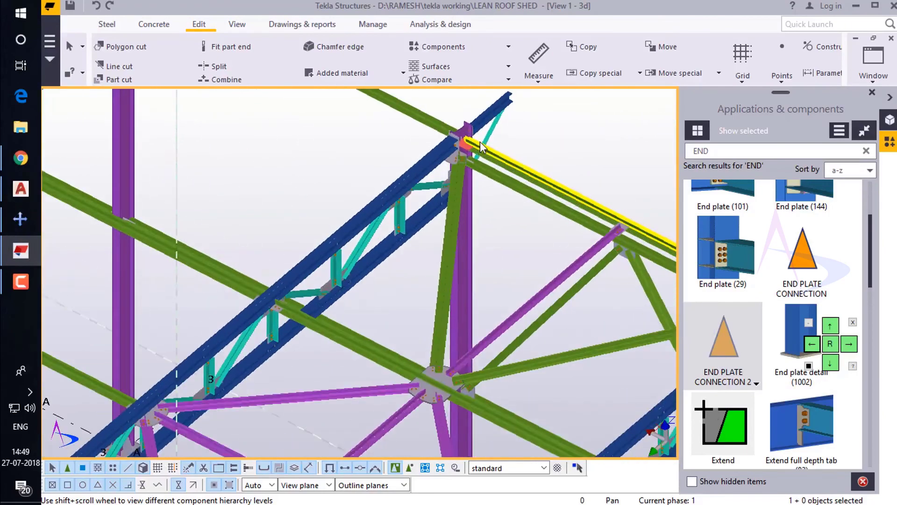
{"action": "scroll", "coordinate": [346, 173], "scroll_direction": "down", "scroll_amount": 10}
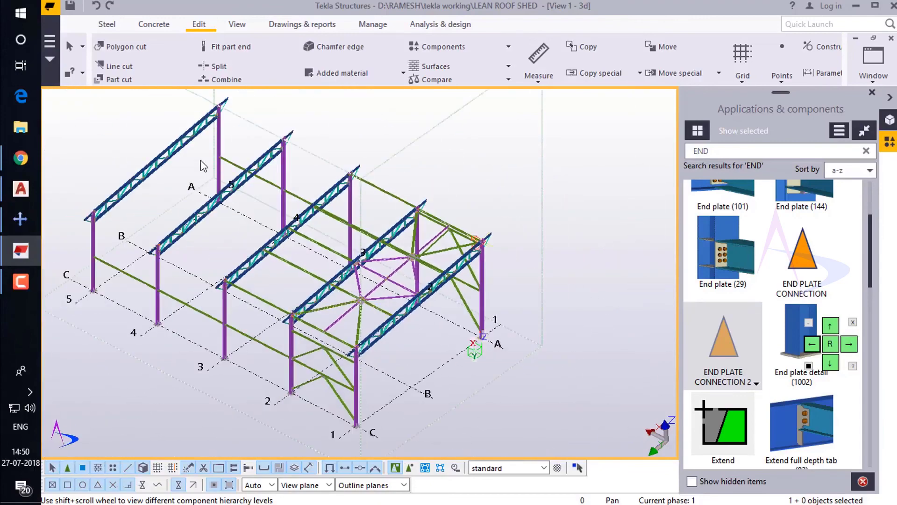
{"action": "scroll", "coordinate": [202, 166], "scroll_direction": "up", "scroll_amount": 5}
{"action": "scroll", "coordinate": [159, 275], "scroll_direction": "down", "scroll_amount": 2}
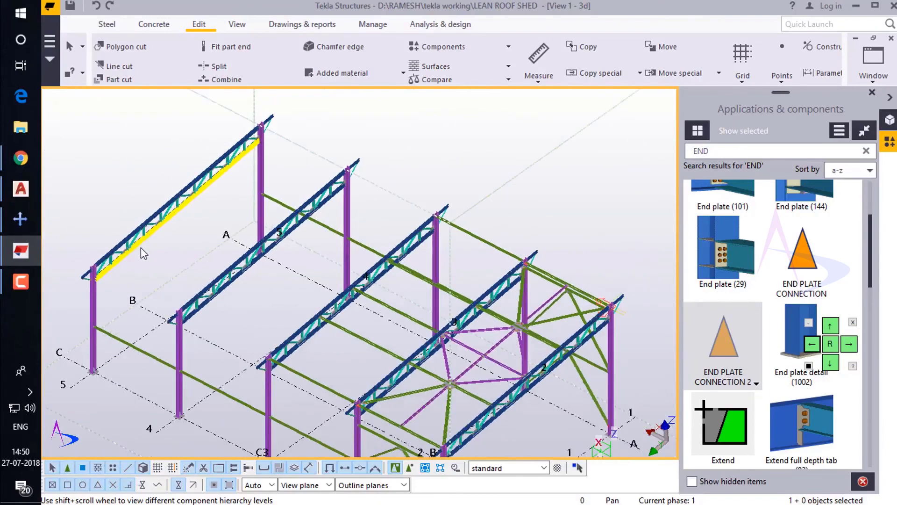
{"action": "scroll", "coordinate": [141, 248], "scroll_direction": "down", "scroll_amount": 2}
{"action": "middle_click_drag", "start_coordinate": [452, 392], "coordinate": [431, 370], "text": "ctrl"}
{"action": "scroll", "coordinate": [431, 371], "scroll_direction": "up", "scroll_amount": 4}
{"action": "scroll", "coordinate": [475, 288], "scroll_direction": "up", "scroll_amount": 4}
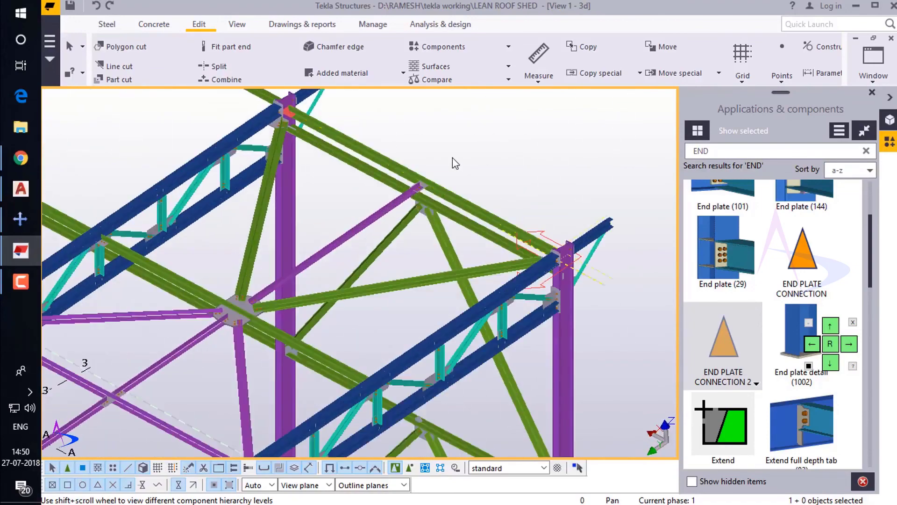
{"action": "scroll", "coordinate": [388, 156], "scroll_direction": "up", "scroll_amount": 4}
{"action": "scroll", "coordinate": [338, 135], "scroll_direction": "down", "scroll_amount": 5}
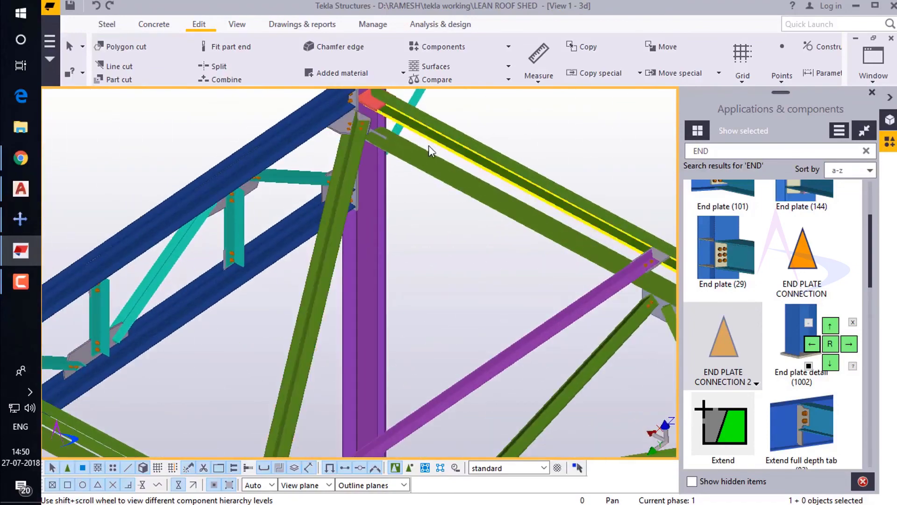
{"action": "middle_click_drag", "start_coordinate": [533, 333], "coordinate": [525, 226]}
{"action": "scroll", "coordinate": [525, 211], "scroll_direction": "down", "scroll_amount": 4}
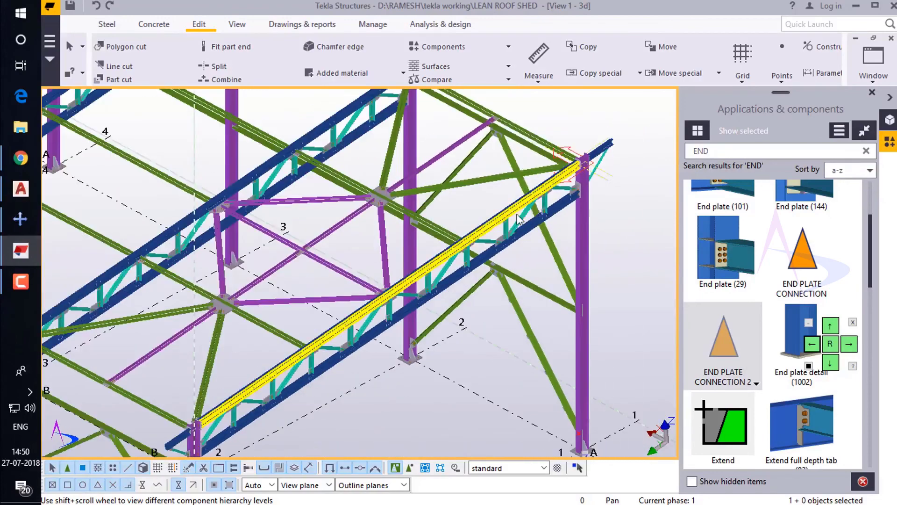
{"action": "middle_click_drag", "start_coordinate": [476, 329], "coordinate": [500, 255]}
{"action": "scroll", "coordinate": [309, 251], "scroll_direction": "up", "scroll_amount": 2}
{"action": "scroll", "coordinate": [226, 244], "scroll_direction": "up", "scroll_amount": 7}
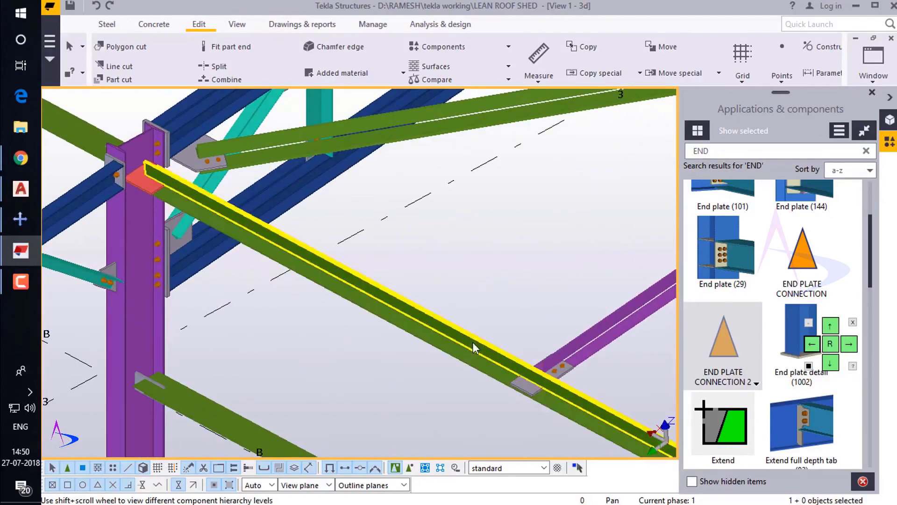
{"action": "scroll", "coordinate": [270, 252], "scroll_direction": "down", "scroll_amount": 2}
{"action": "scroll", "coordinate": [356, 270], "scroll_direction": "down", "scroll_amount": 6}
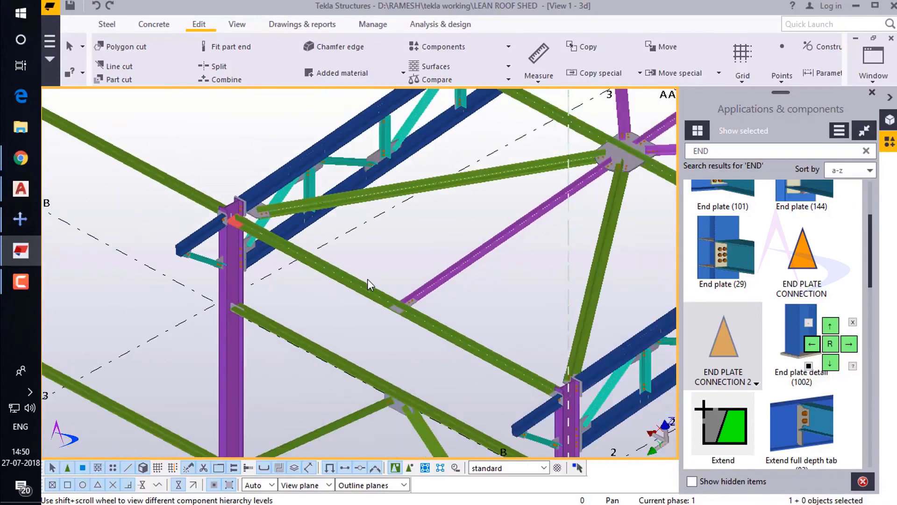
{"action": "scroll", "coordinate": [447, 337], "scroll_direction": "down", "scroll_amount": 1}
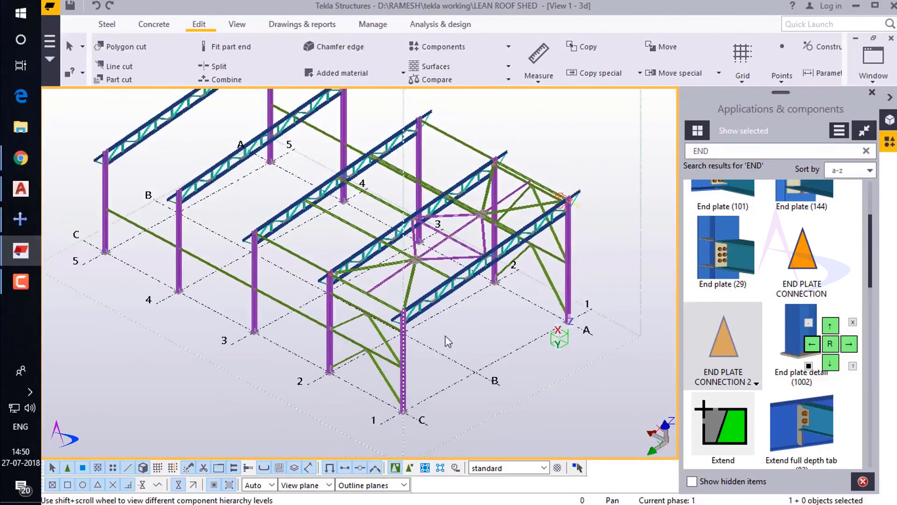
{"action": "scroll", "coordinate": [448, 345], "scroll_direction": "up", "scroll_amount": 3}
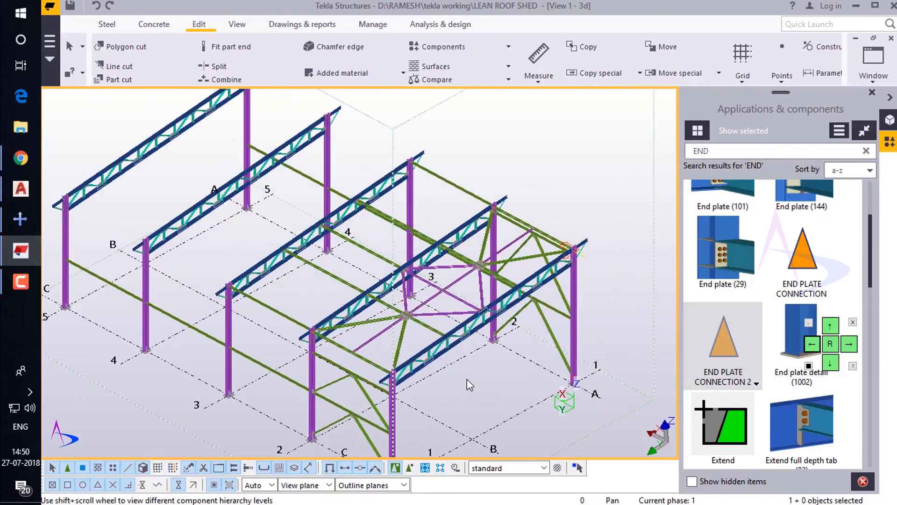
{"action": "scroll", "coordinate": [393, 247], "scroll_direction": "up", "scroll_amount": 1}
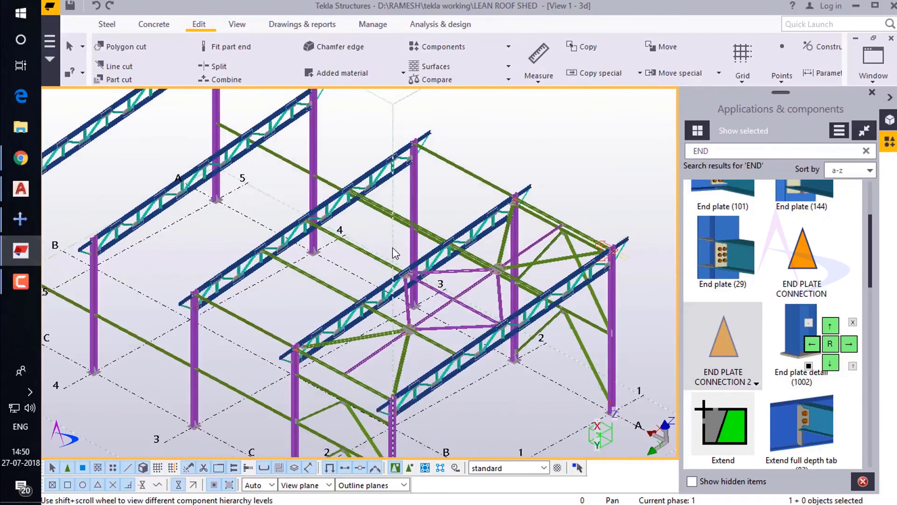
{"action": "middle_click_drag", "start_coordinate": [358, 273], "coordinate": [386, 273]}
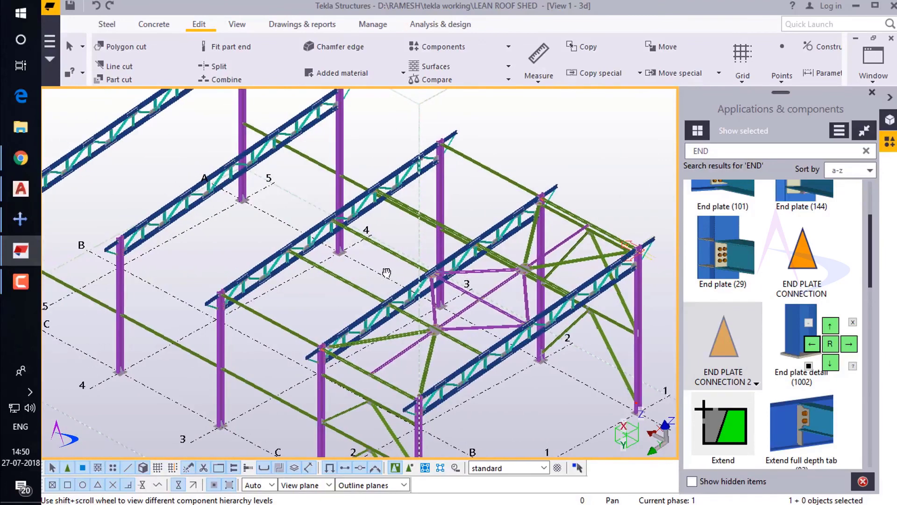